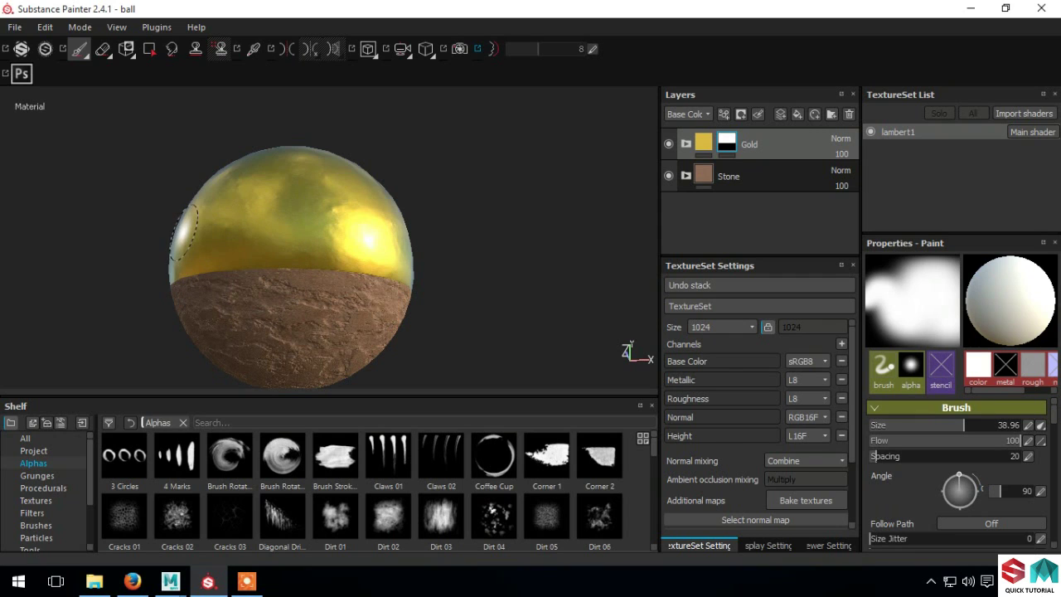
Switch from the gold-and-stone ball to the Maya scene with the plain lambert1 sphere
{"action": "mouse_move", "coordinate": [170, 581]}
{"action": "left_click", "coordinate": [258, 528]}
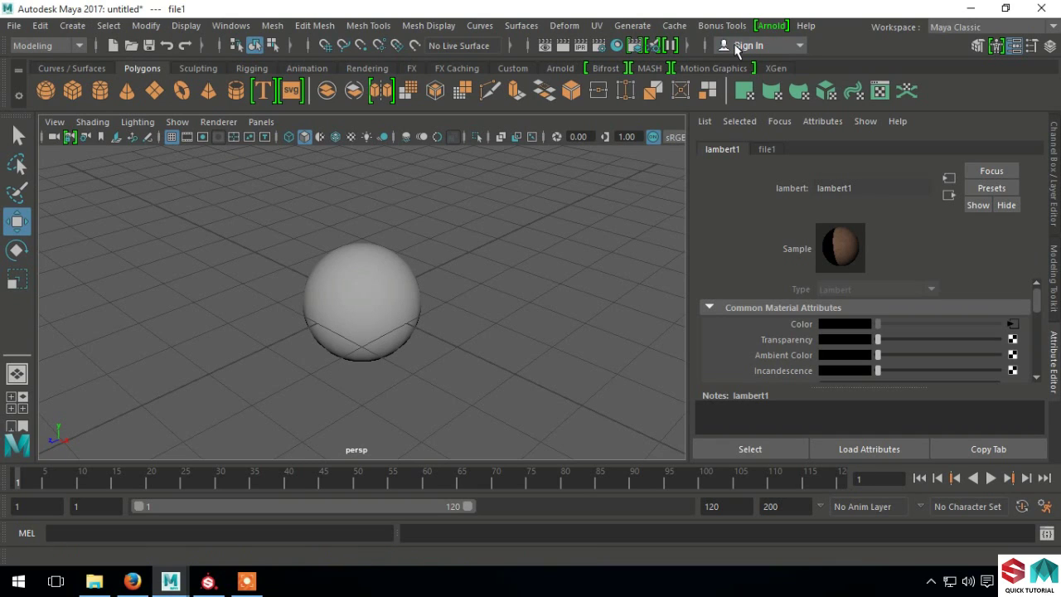
Read the MtoA version in Arnold's About dialog, then go back to the painted ball
{"action": "left_click", "coordinate": [771, 25]}
{"action": "left_click", "coordinate": [787, 181]}
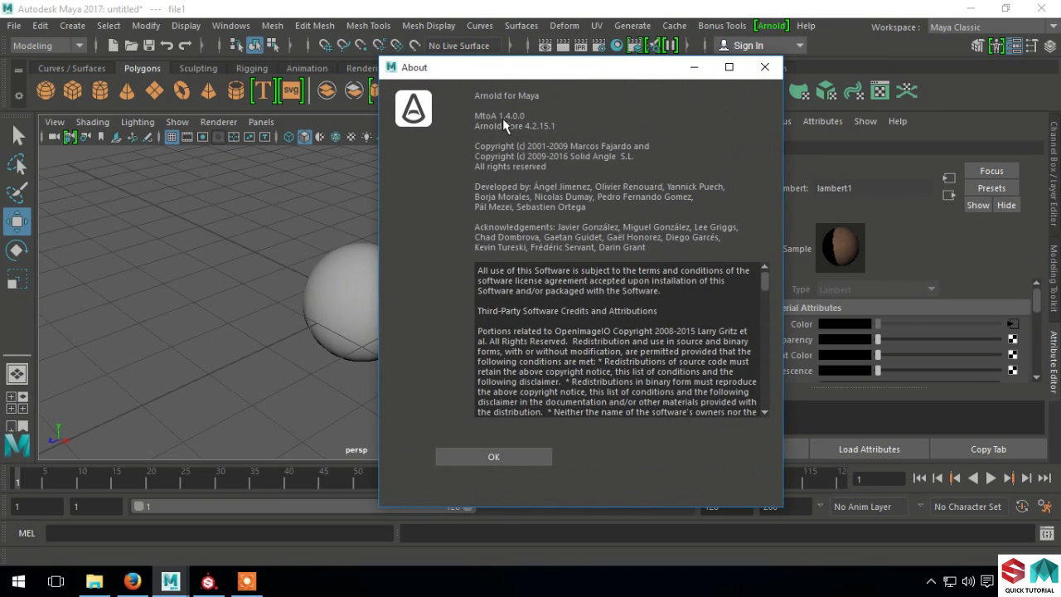
{"action": "left_click", "coordinate": [525, 458]}
{"action": "left_click", "coordinate": [208, 581]}
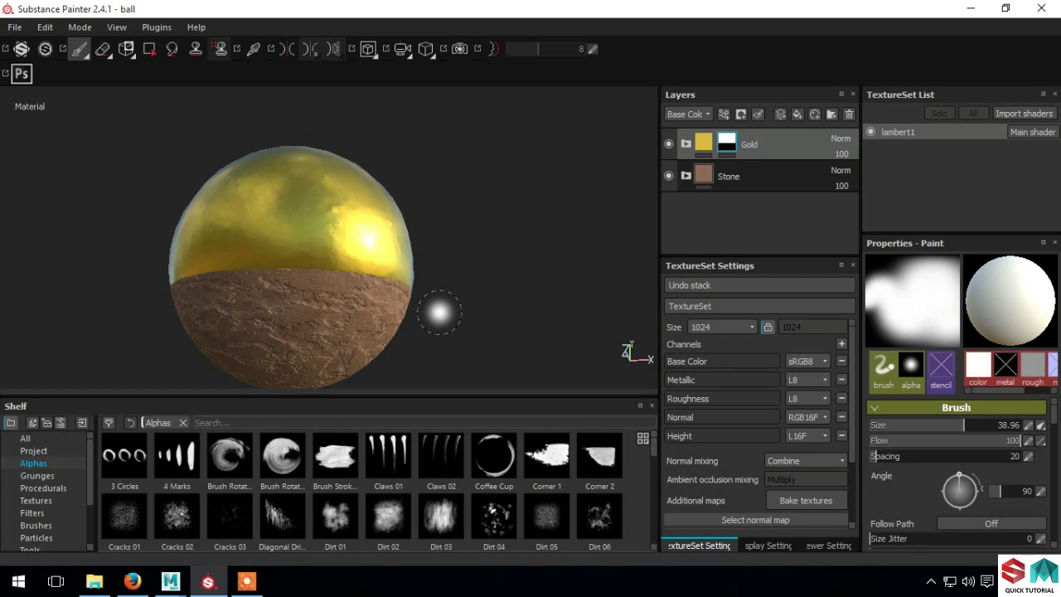
Set up Export Textures to the Desktop\textures folder with the Arnold config preset
{"action": "left_click_drag", "start_coordinate": [443, 310], "coordinate": [530, 350], "text": "alt"}
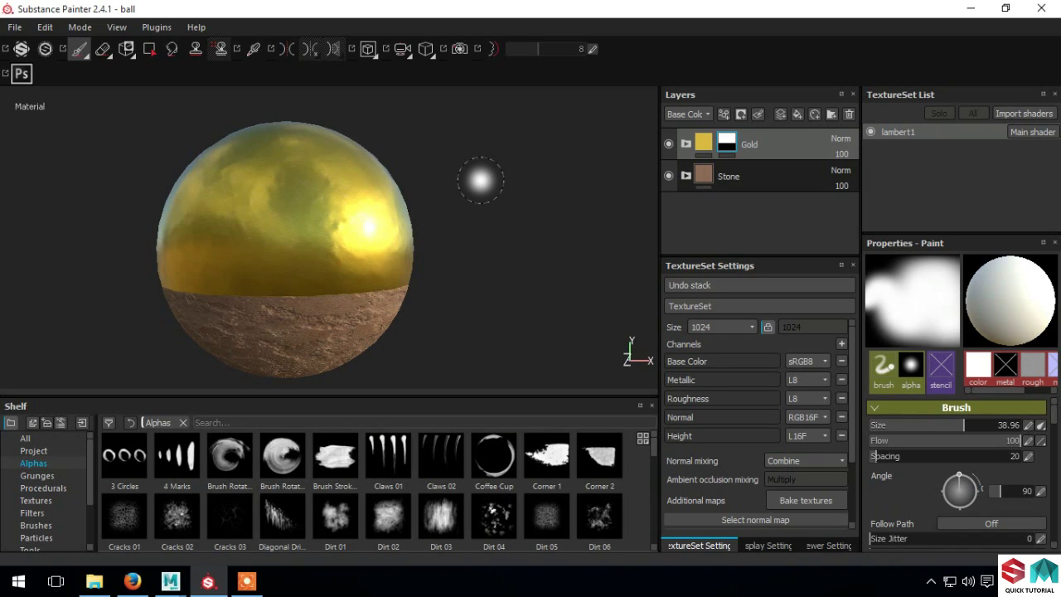
{"action": "left_click", "coordinate": [15, 27]}
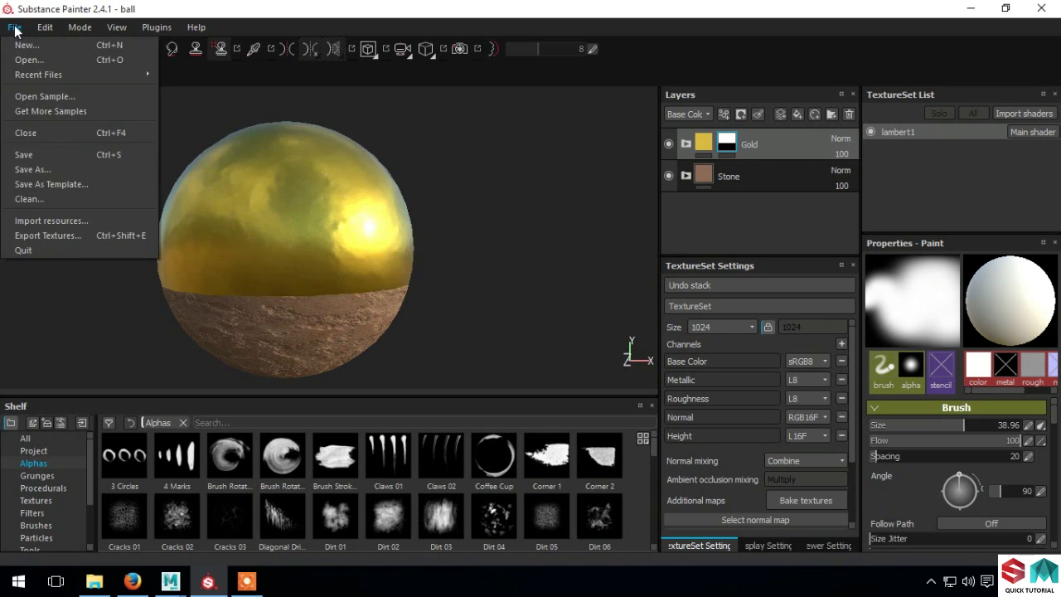
{"action": "left_click", "coordinate": [69, 236]}
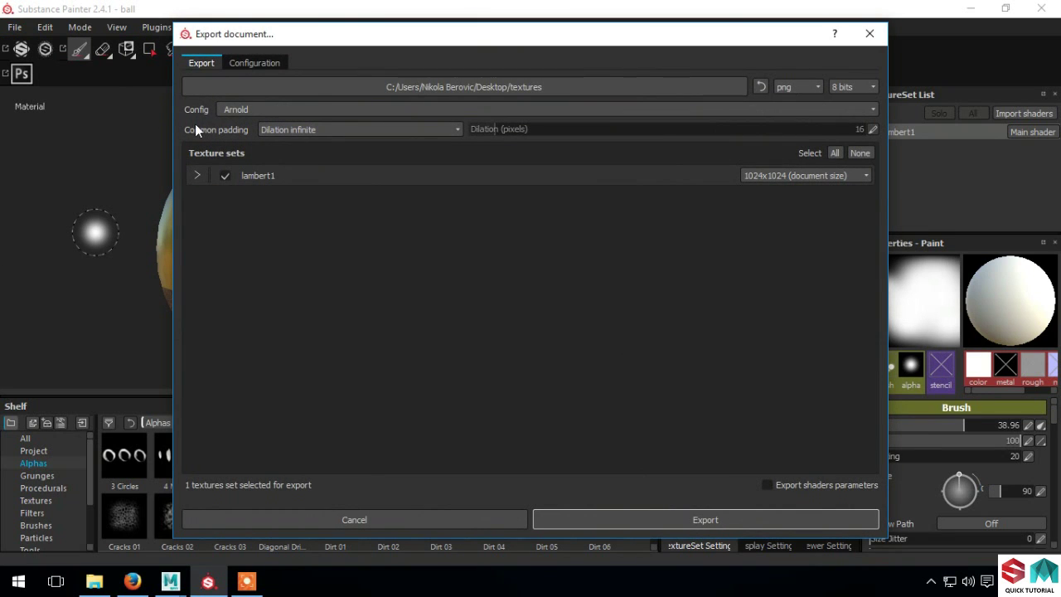
{"action": "left_click", "coordinate": [213, 85]}
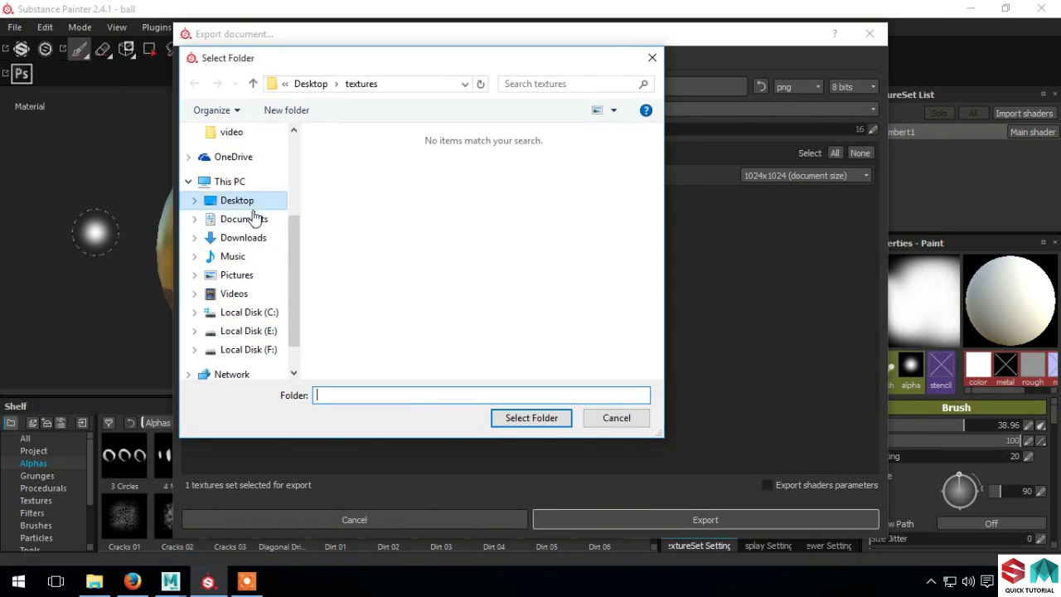
{"action": "left_click", "coordinate": [251, 205]}
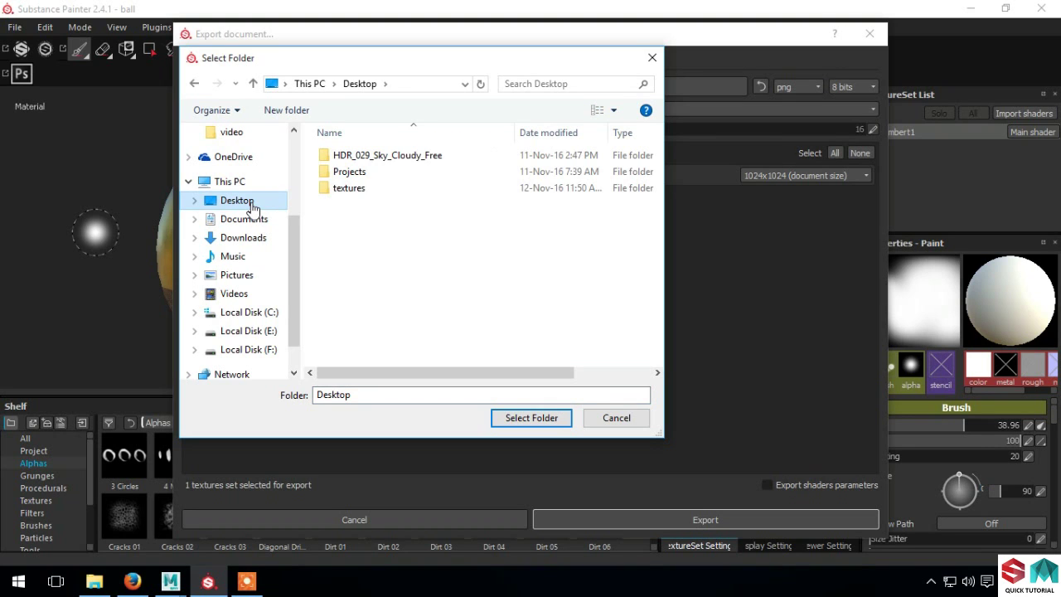
{"action": "double_click", "coordinate": [357, 192]}
{"action": "left_click", "coordinate": [531, 417]}
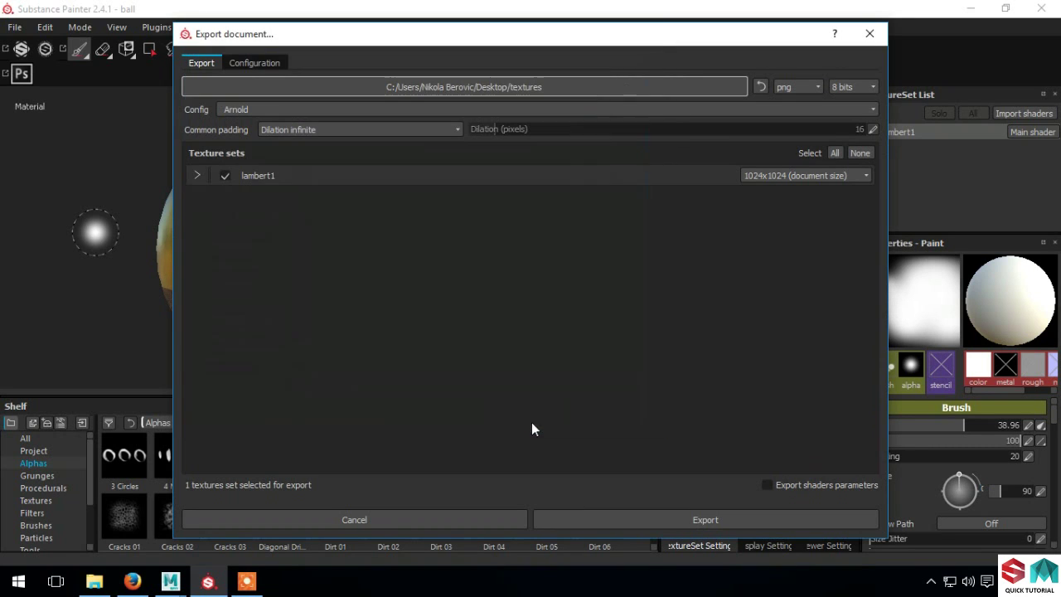
{"action": "left_click", "coordinate": [243, 111]}
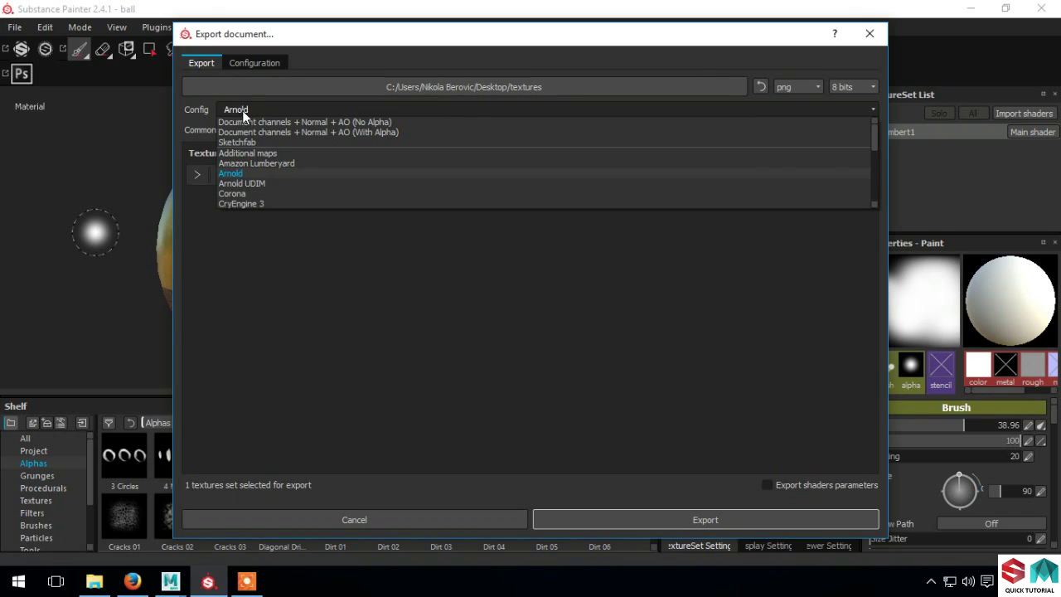
{"action": "left_click", "coordinate": [242, 175]}
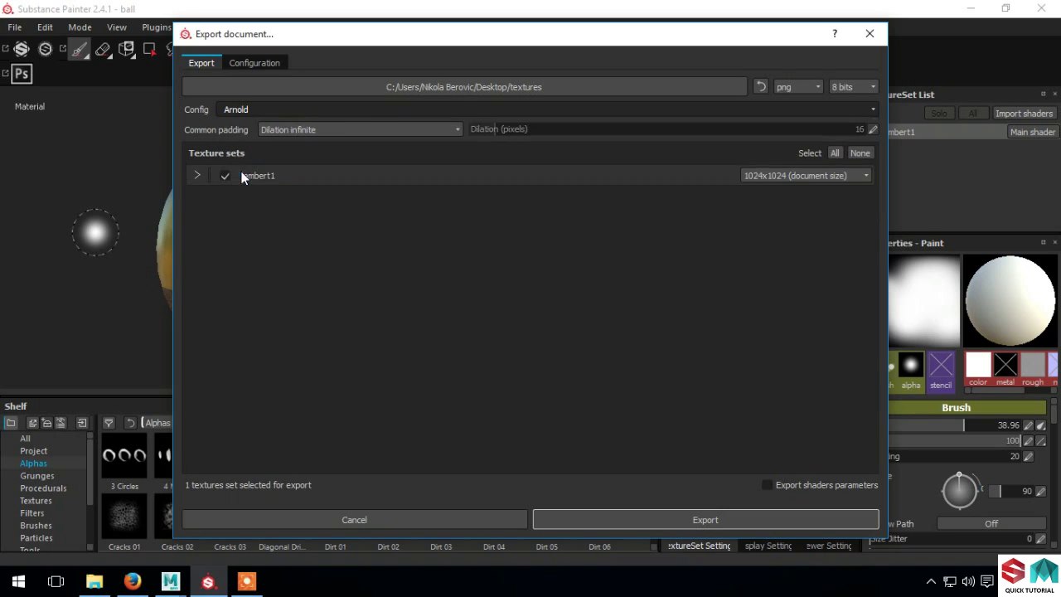
Expand lambert1 in the Texture sets list to show its export maps
{"action": "left_click", "coordinate": [199, 177]}
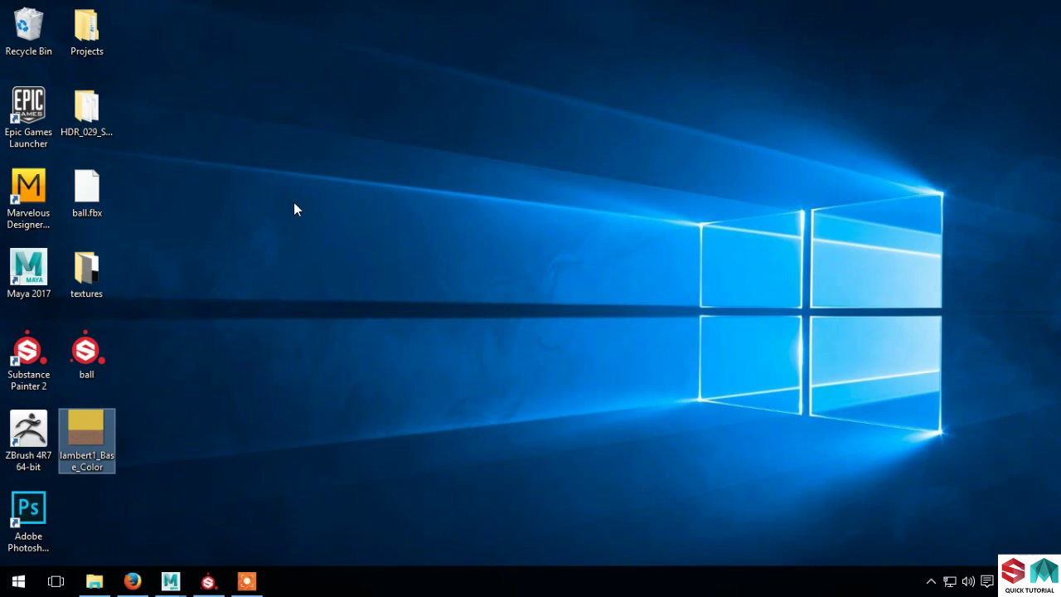
View lambert1_Base_Color.png, the 1024×1024 gold-over-brown texture, in IrfanView, then close it
{"action": "double_click", "coordinate": [88, 446]}
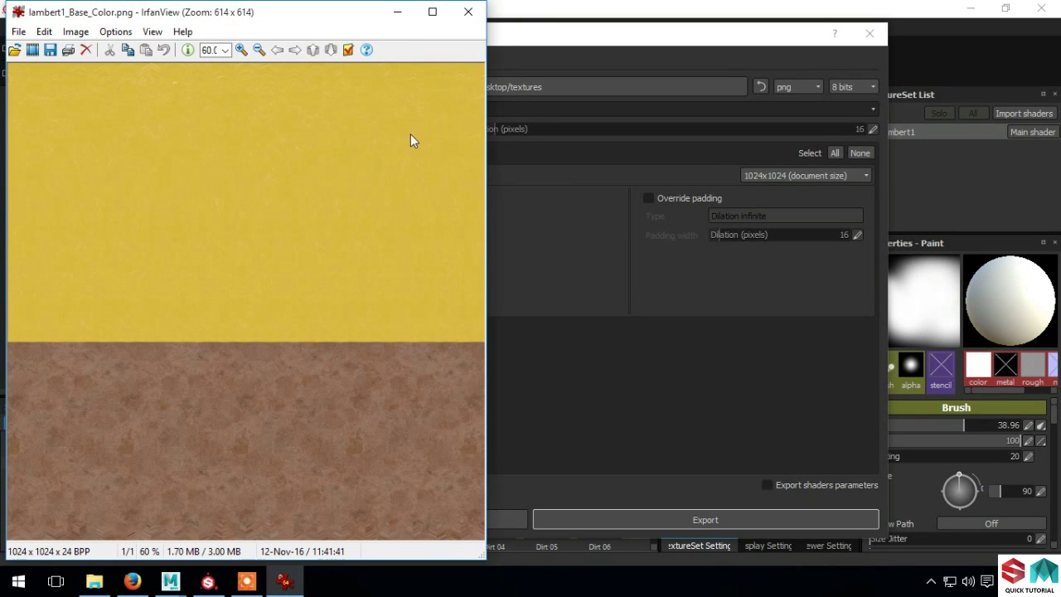
{"action": "left_click", "coordinate": [468, 11]}
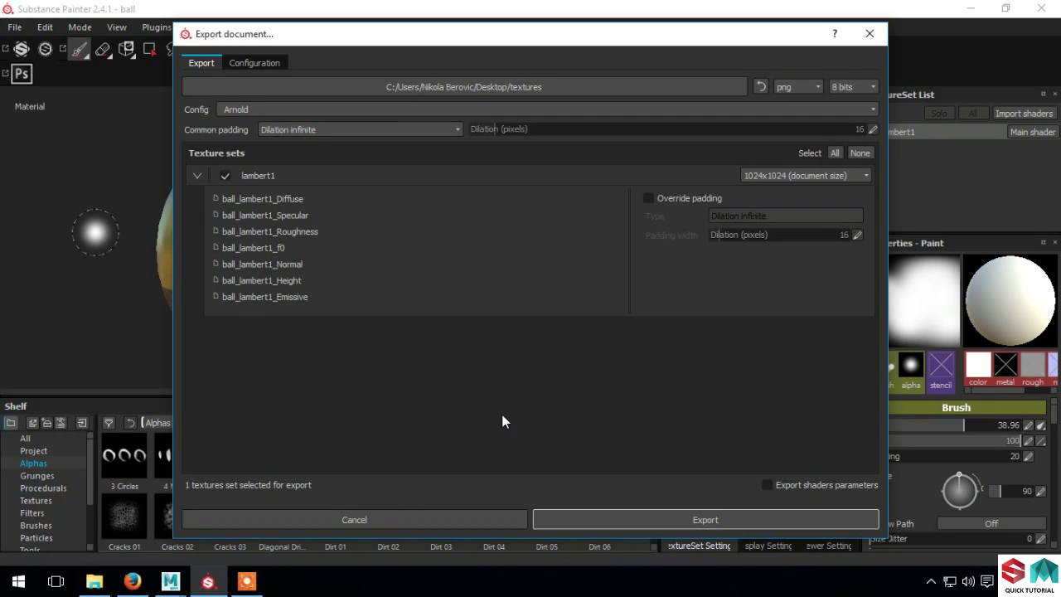
Export the textures, then assign the sphere a new Arnold aiStandard material, aiStandard1
{"action": "left_click", "coordinate": [615, 518]}
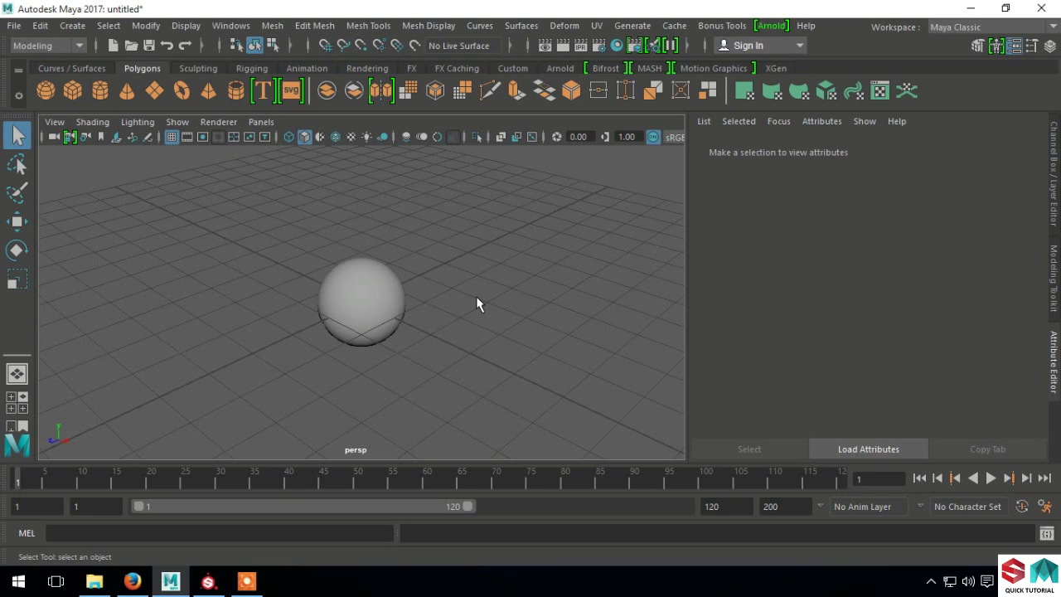
{"action": "left_click", "coordinate": [390, 312]}
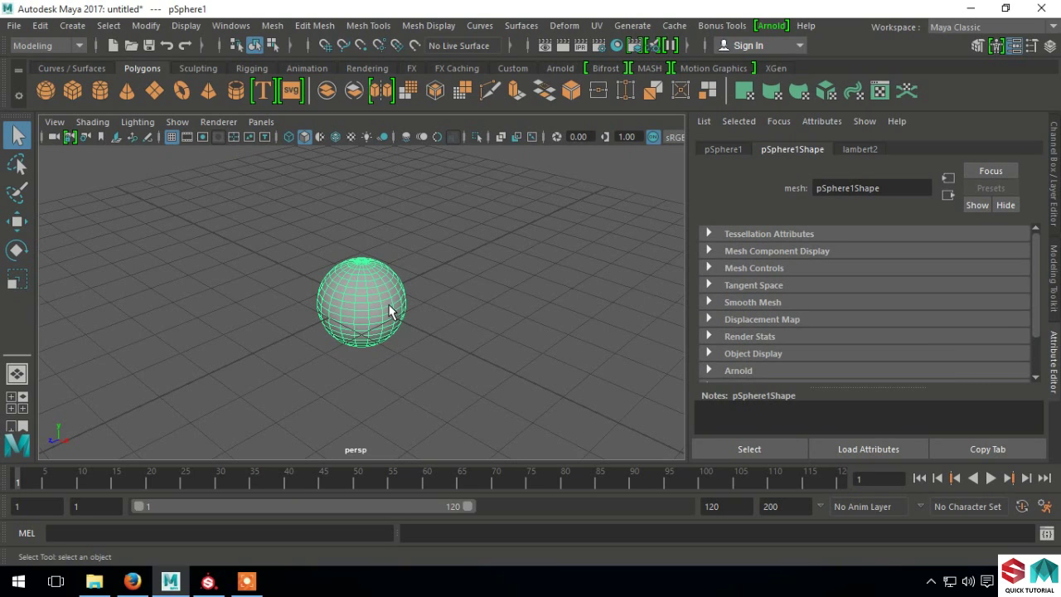
{"action": "right_click", "coordinate": [382, 299]}
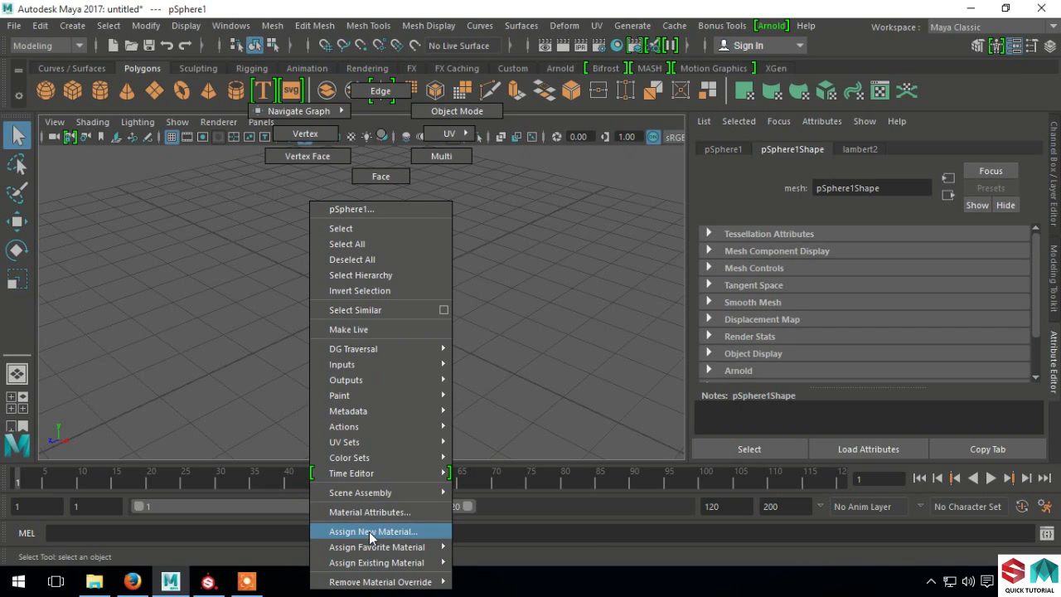
{"action": "left_click", "coordinate": [368, 531]}
{"action": "left_click", "coordinate": [406, 328]}
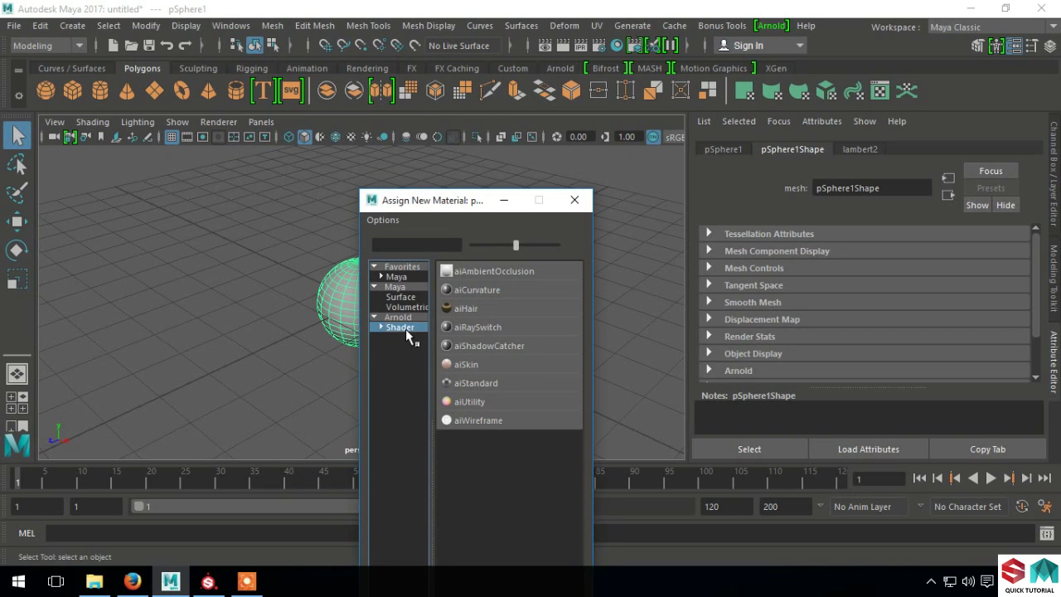
{"action": "left_click", "coordinate": [487, 388]}
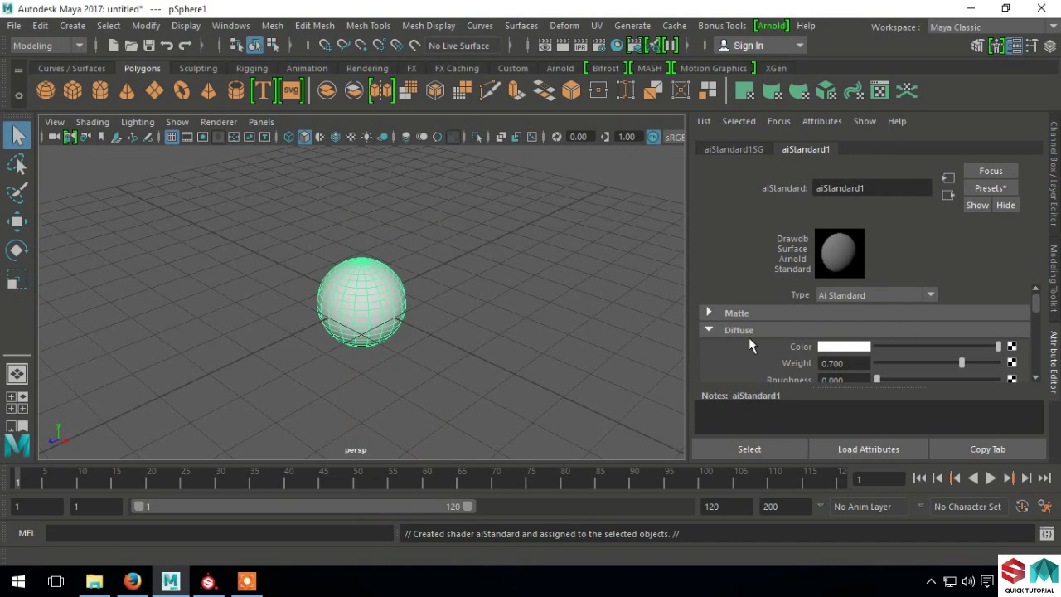
Connect a File texture loading ball_lambert1_Diffuse.png to aiStandard1's Diffuse Color
{"action": "left_click", "coordinate": [1011, 345]}
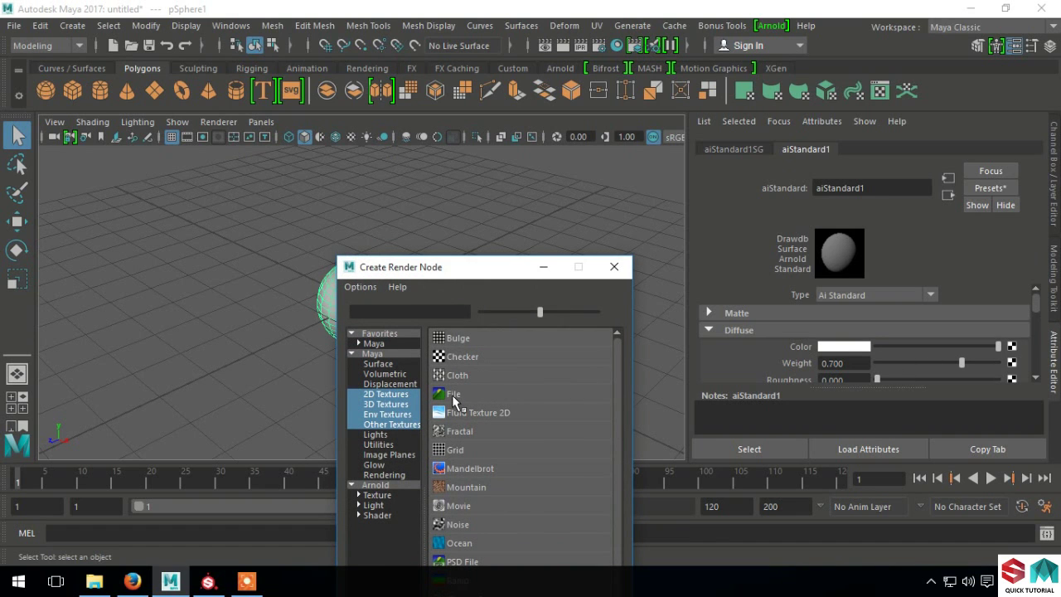
{"action": "left_click", "coordinate": [453, 396]}
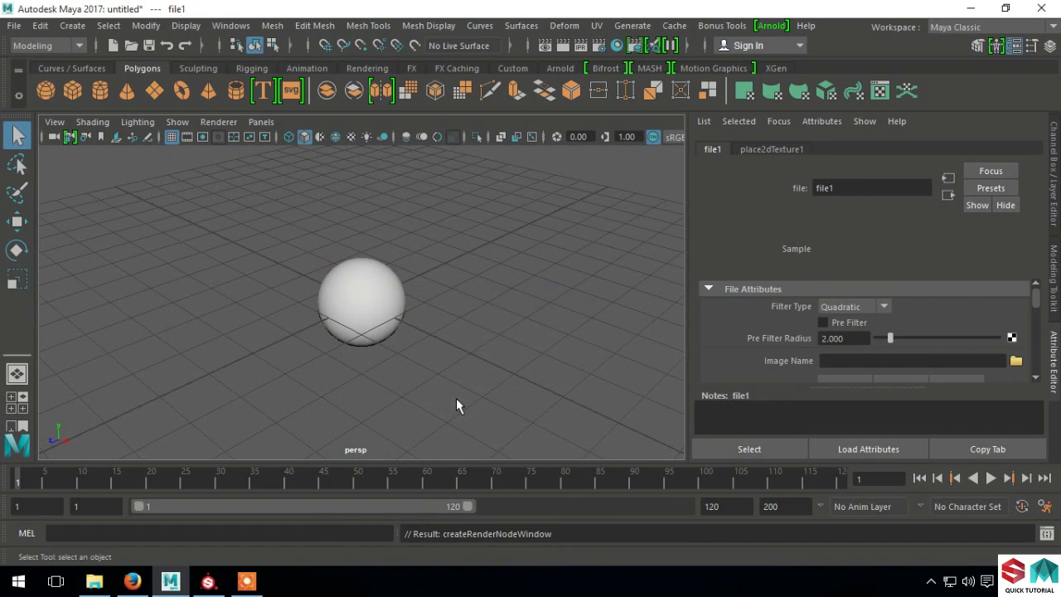
{"action": "left_click", "coordinate": [1016, 360]}
{"action": "left_click", "coordinate": [184, 135]}
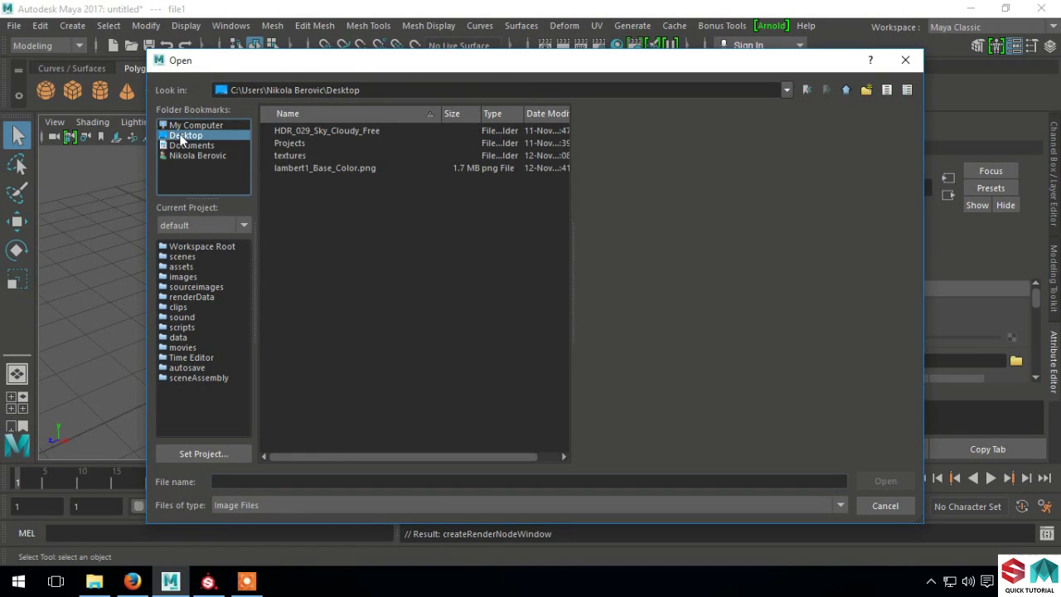
{"action": "double_click", "coordinate": [295, 158]}
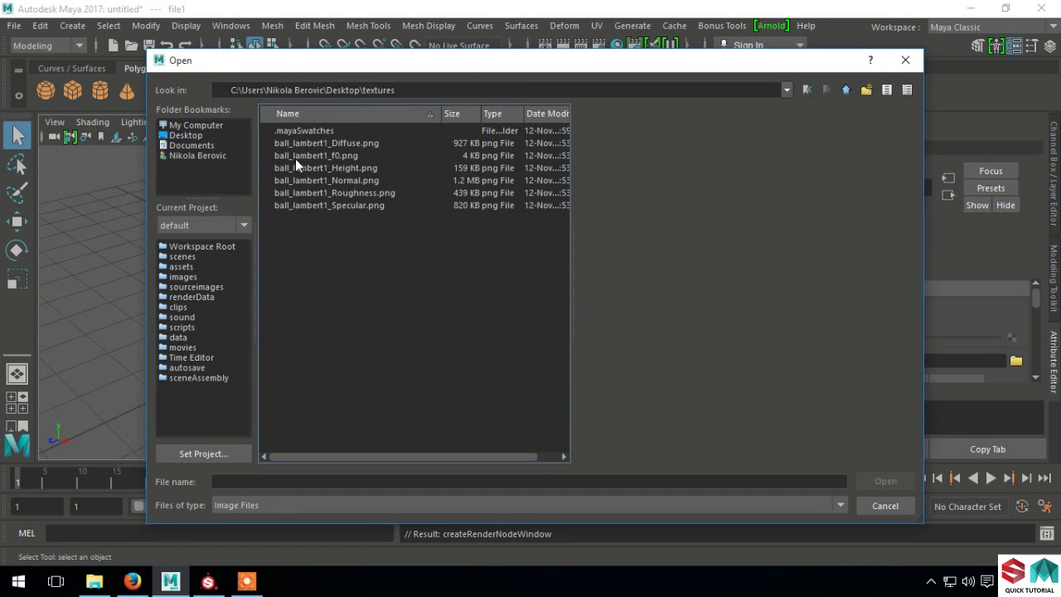
{"action": "double_click", "coordinate": [353, 143]}
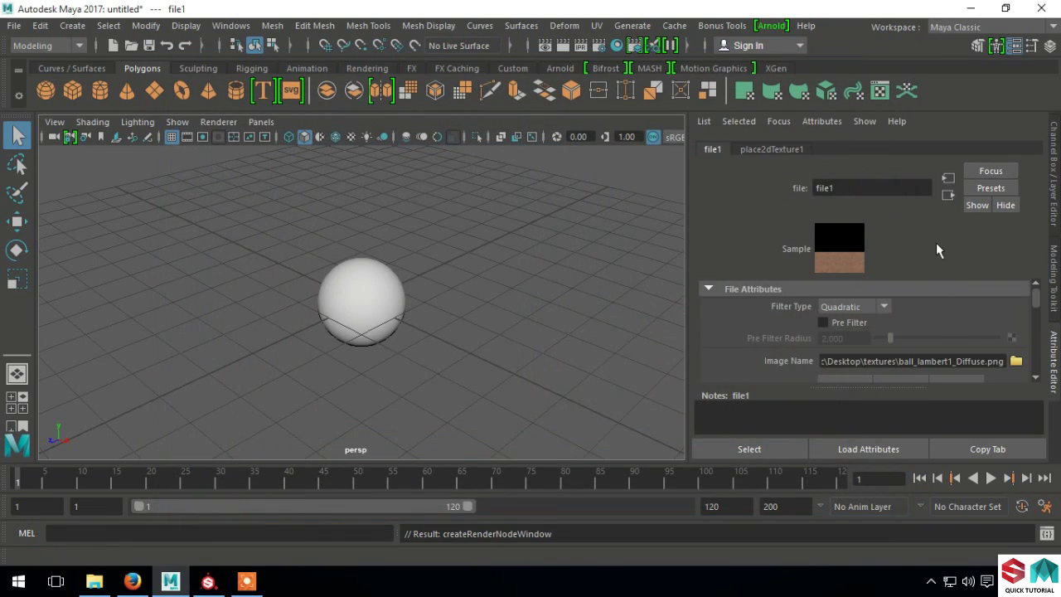
{"action": "left_click", "coordinate": [947, 196]}
{"action": "scroll", "coordinate": [878, 357], "scroll_direction": "down", "scroll_amount": 2}
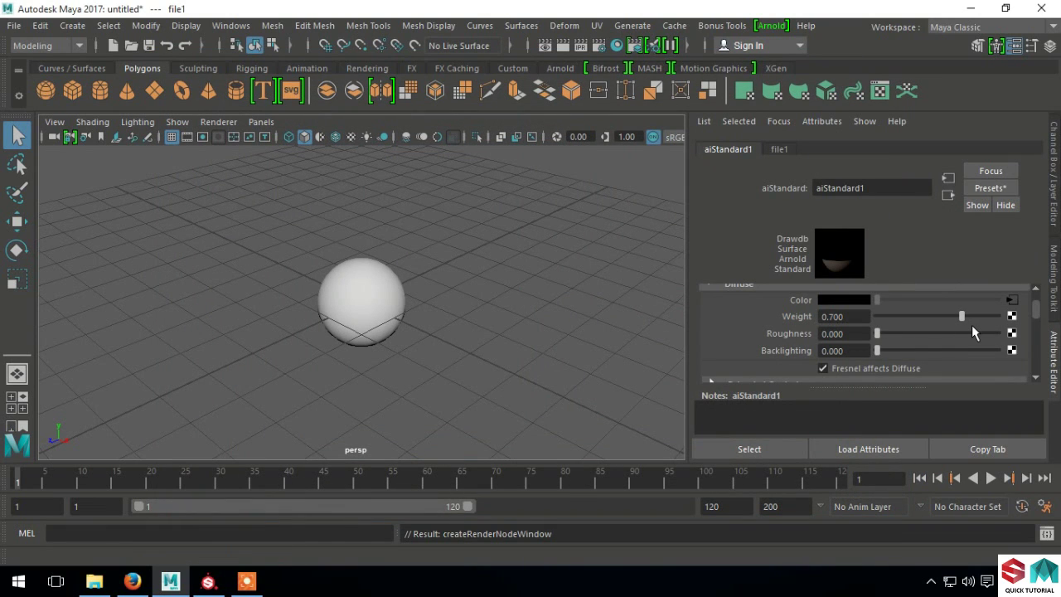
{"action": "scroll", "coordinate": [1007, 338], "scroll_direction": "down", "scroll_amount": 2}
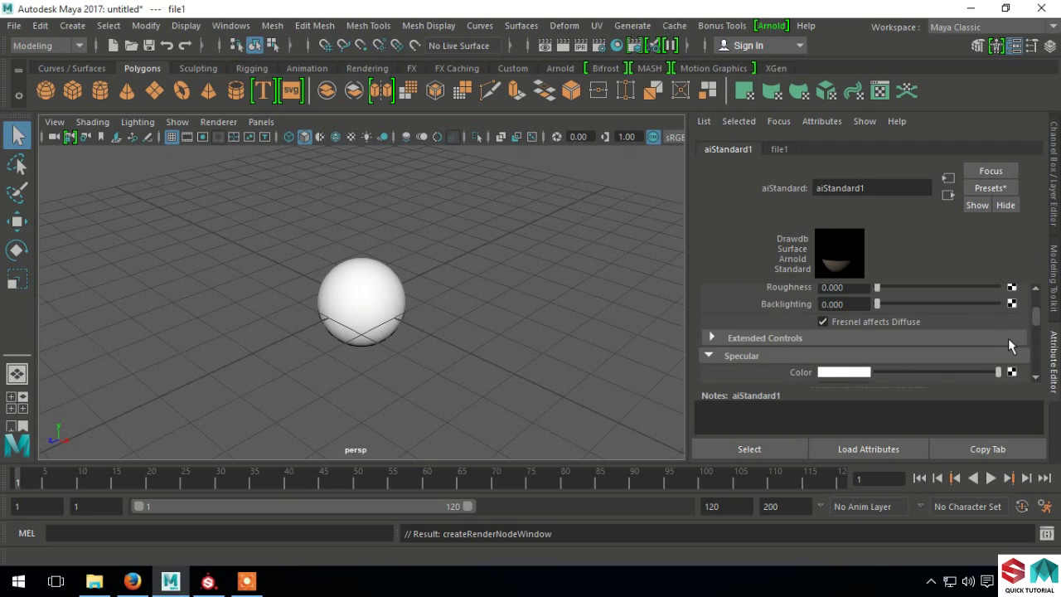
{"action": "scroll", "coordinate": [1007, 338], "scroll_direction": "down", "scroll_amount": 2}
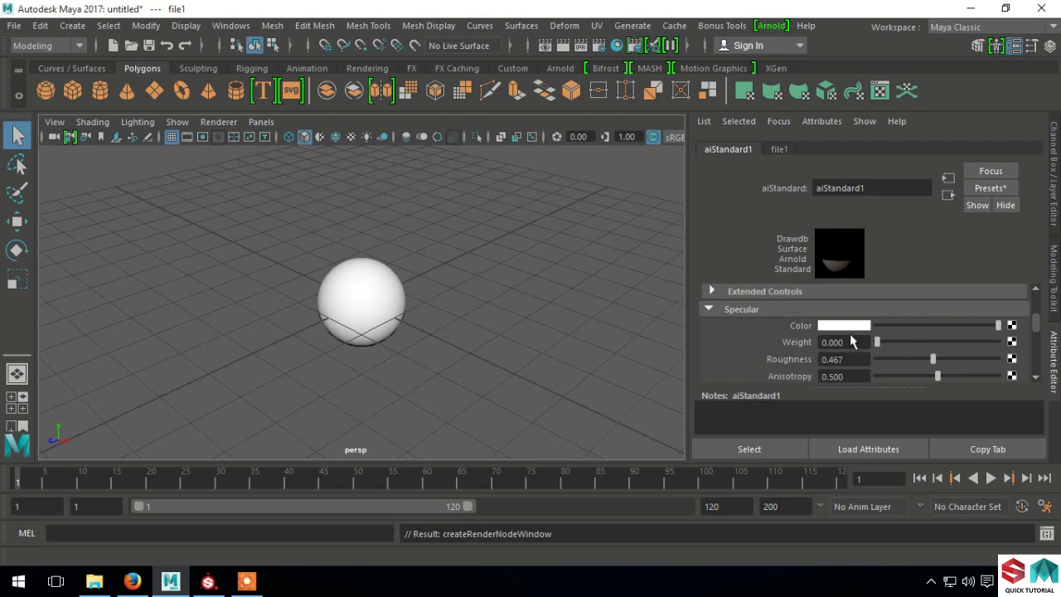
Connect a File texture loading ball_lambert1_Specular.png to aiStandard1's specular colour
{"action": "left_click", "coordinate": [1011, 325]}
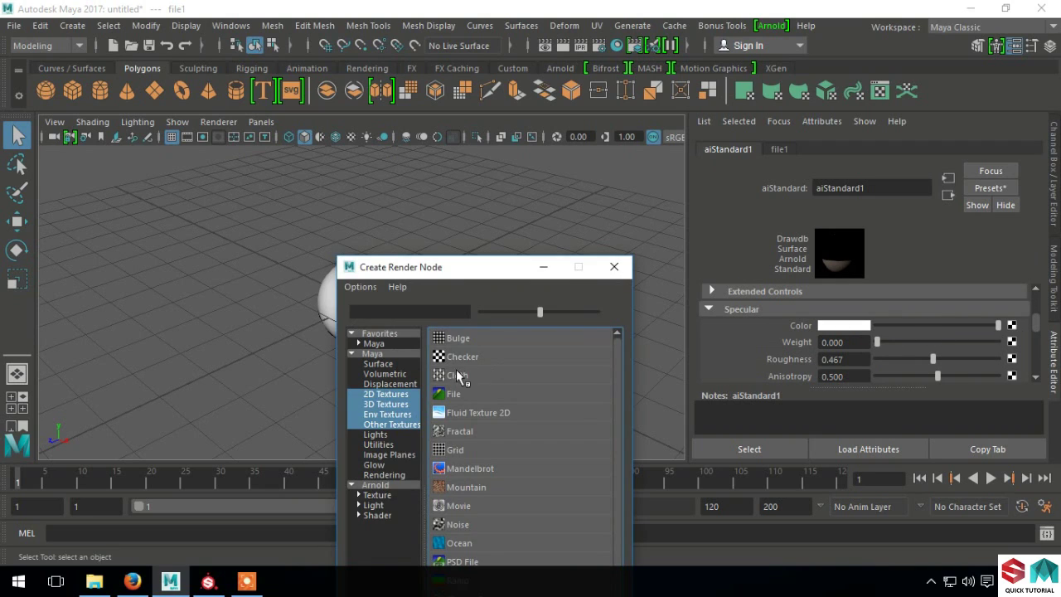
{"action": "left_click", "coordinate": [453, 394]}
{"action": "left_click", "coordinate": [1017, 362]}
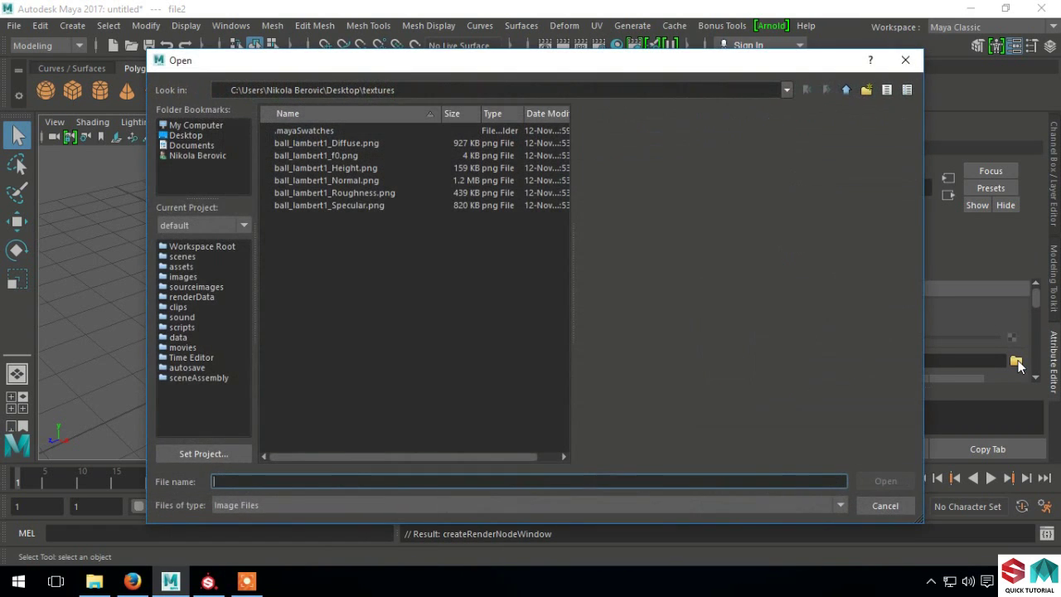
{"action": "left_click", "coordinate": [359, 206]}
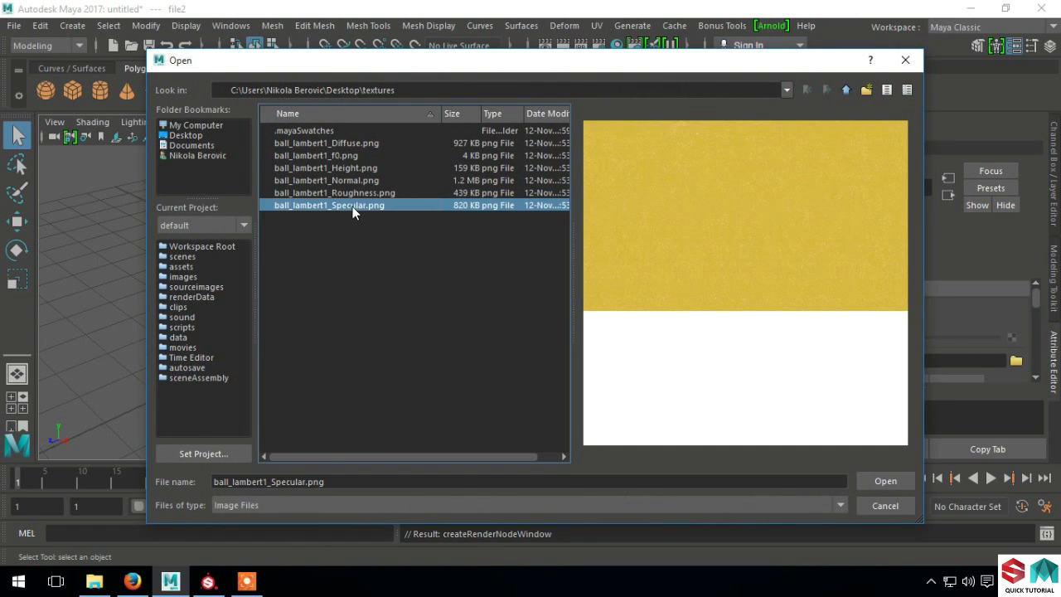
{"action": "double_click", "coordinate": [352, 206]}
{"action": "left_click", "coordinate": [947, 196]}
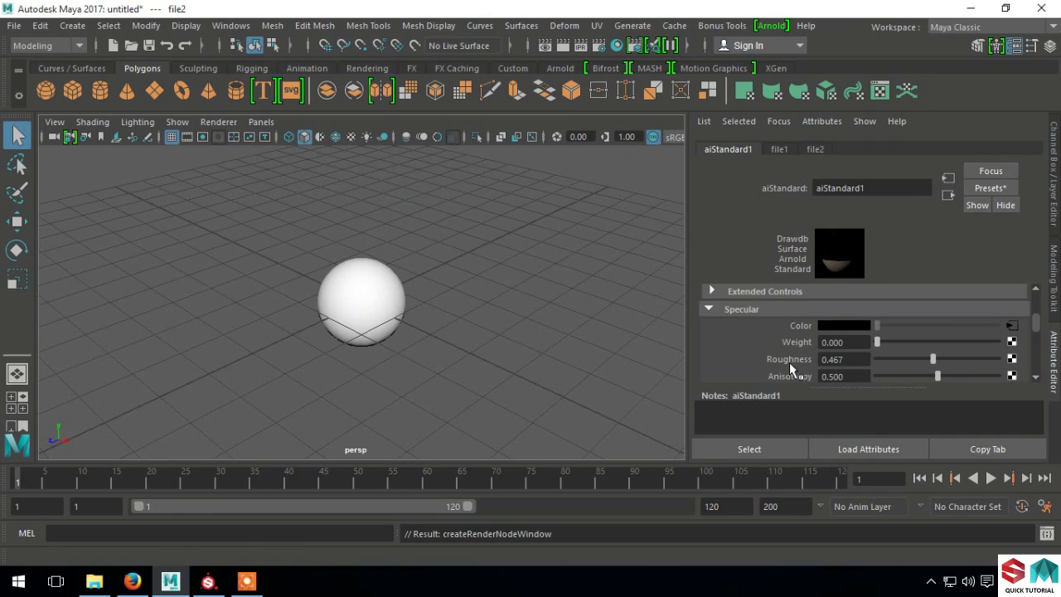
Drive specular roughness with ball_lambert1_Roughness.png and set Specular Weight to 1
{"action": "left_click", "coordinate": [1011, 357]}
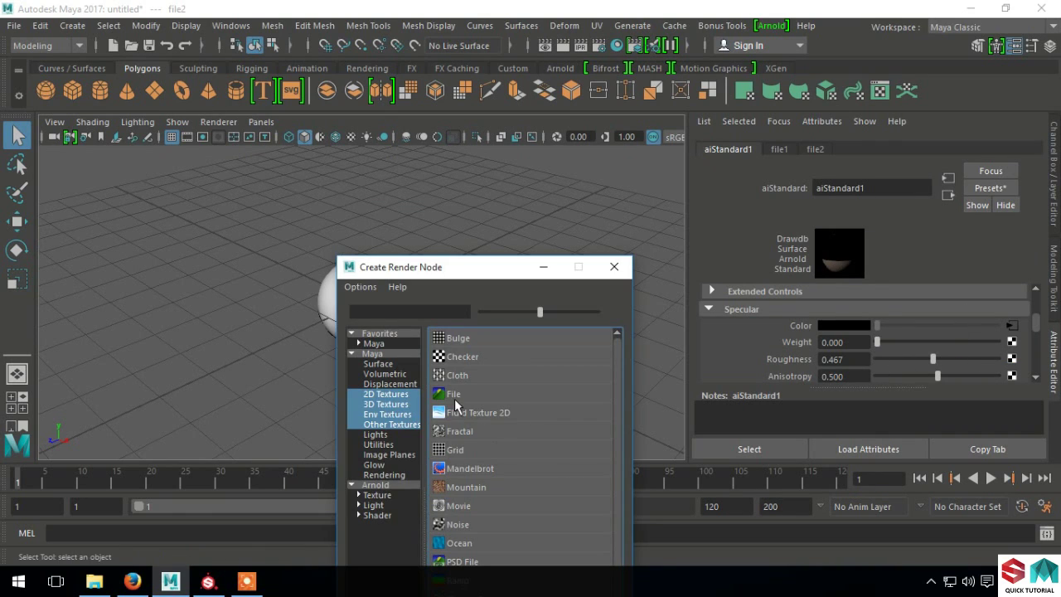
{"action": "left_click", "coordinate": [456, 395]}
{"action": "left_click", "coordinate": [1016, 362]}
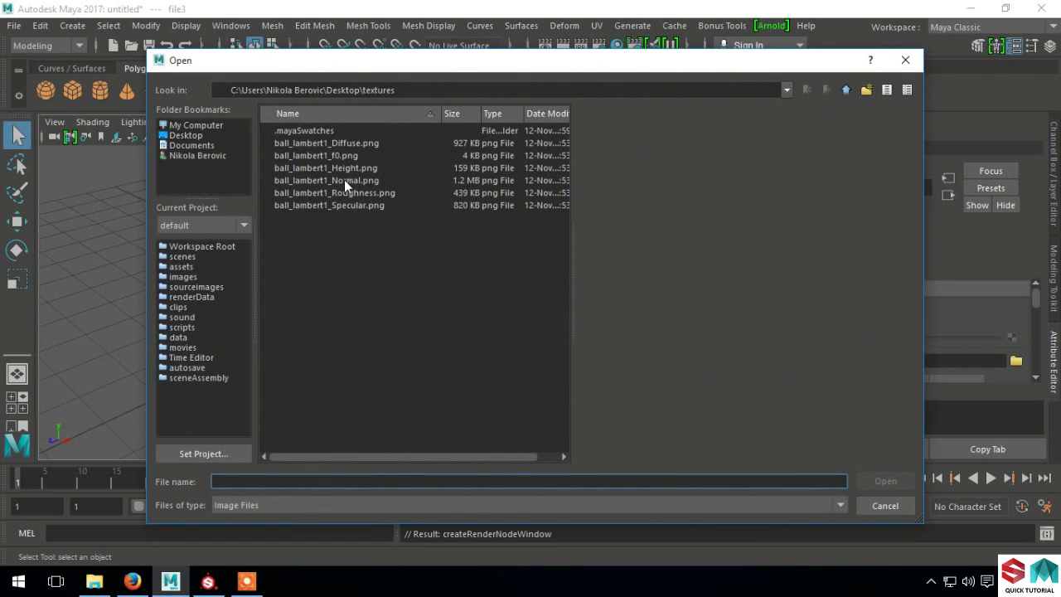
{"action": "left_click", "coordinate": [363, 193]}
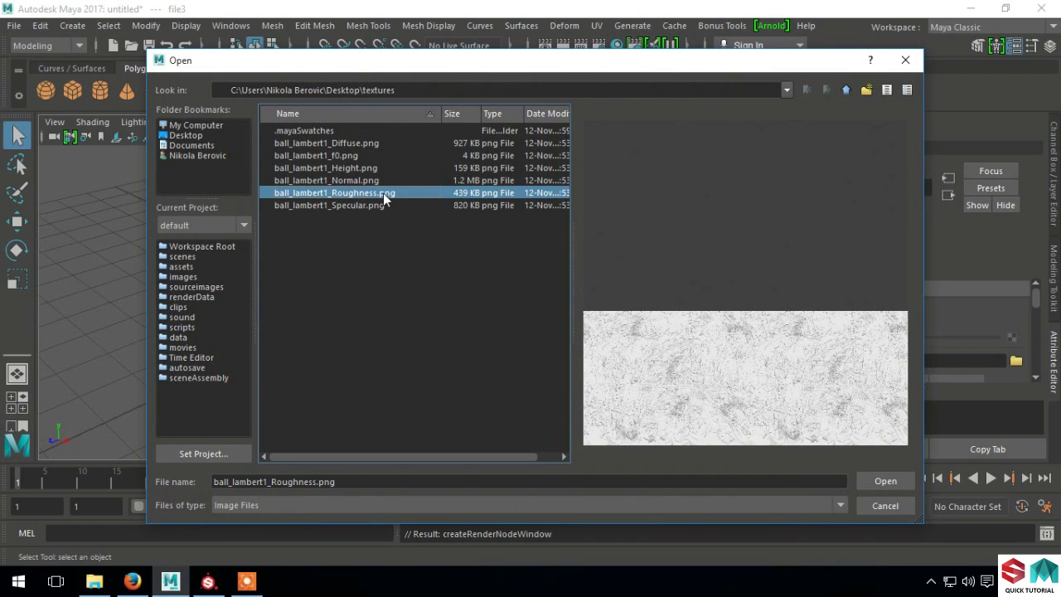
{"action": "double_click", "coordinate": [383, 193]}
{"action": "left_click", "coordinate": [946, 195]}
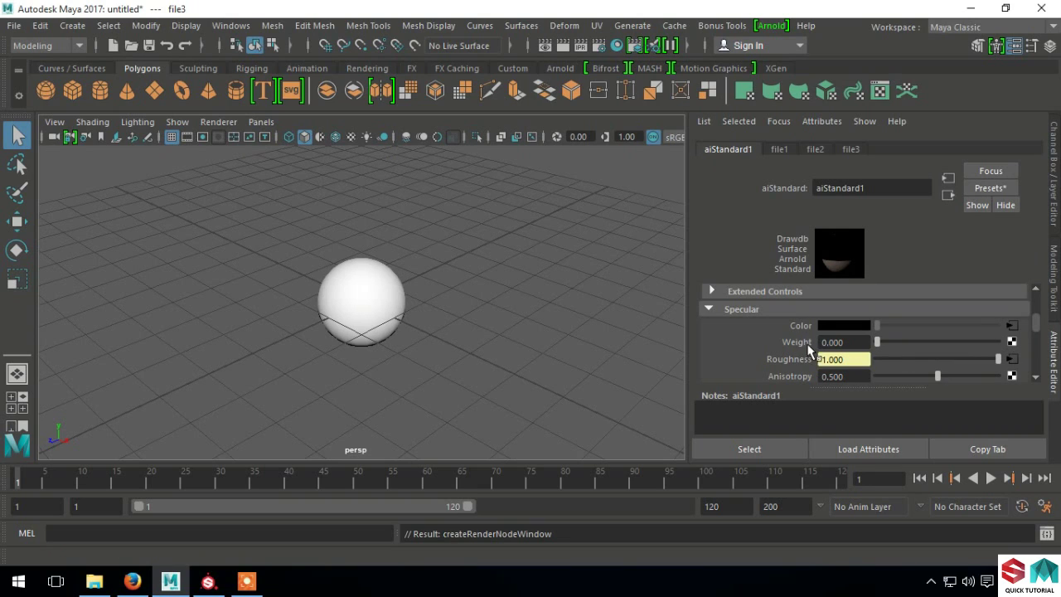
{"action": "left_click_drag", "start_coordinate": [886, 350], "coordinate": [1032, 348]}
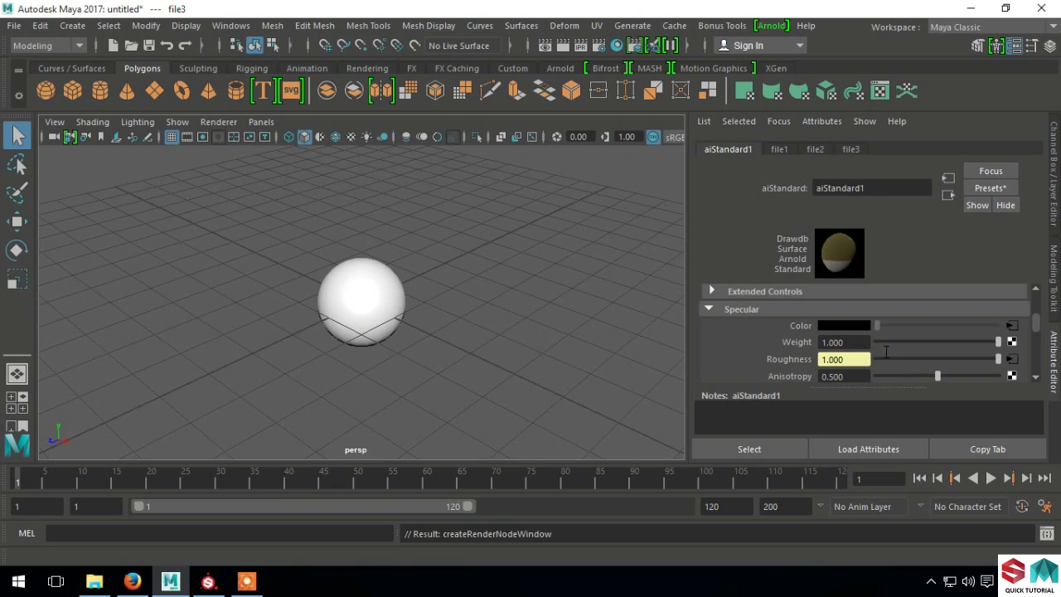
{"action": "scroll", "coordinate": [886, 369], "scroll_direction": "down", "scroll_amount": 2}
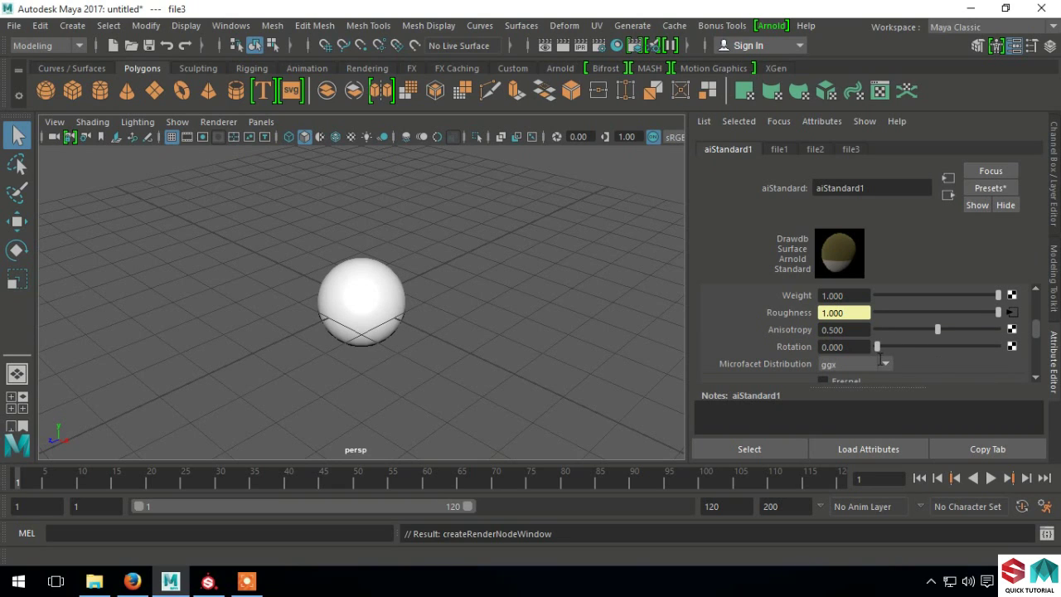
{"action": "scroll", "coordinate": [796, 368], "scroll_direction": "down", "scroll_amount": 2}
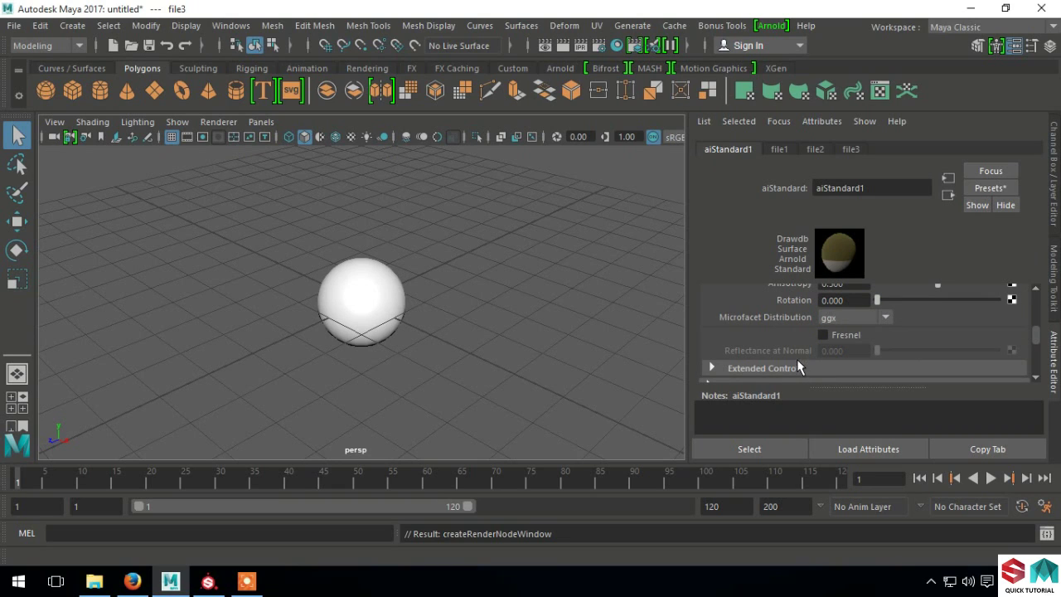
{"action": "left_click", "coordinate": [843, 318]}
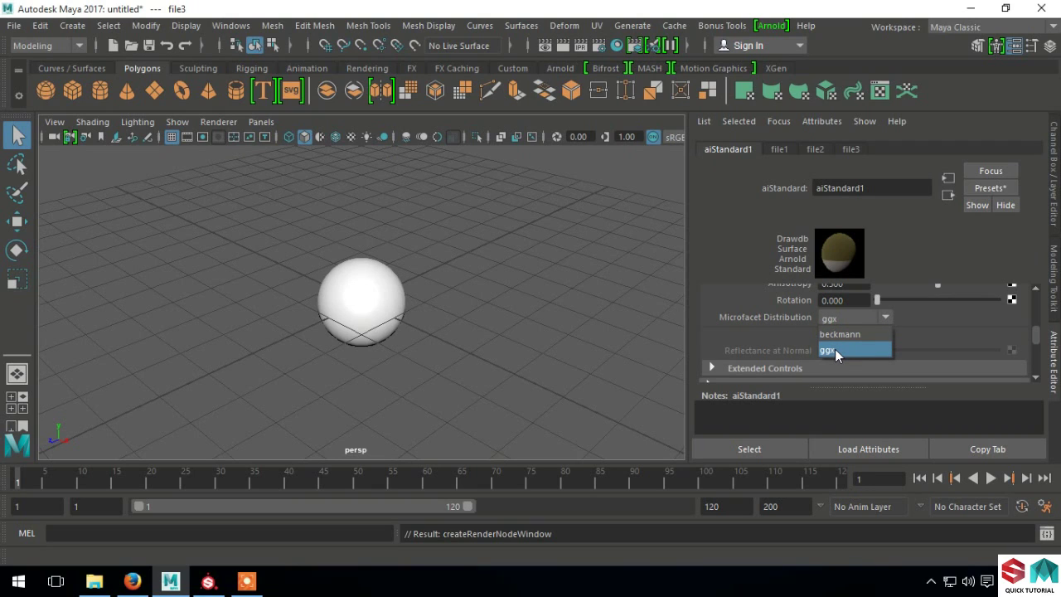
{"action": "left_click", "coordinate": [834, 349]}
Enable Fresnel and connect a File texture loading ball_lambert1_f0.png to Reflectance at Normal
{"action": "left_click", "coordinate": [843, 335]}
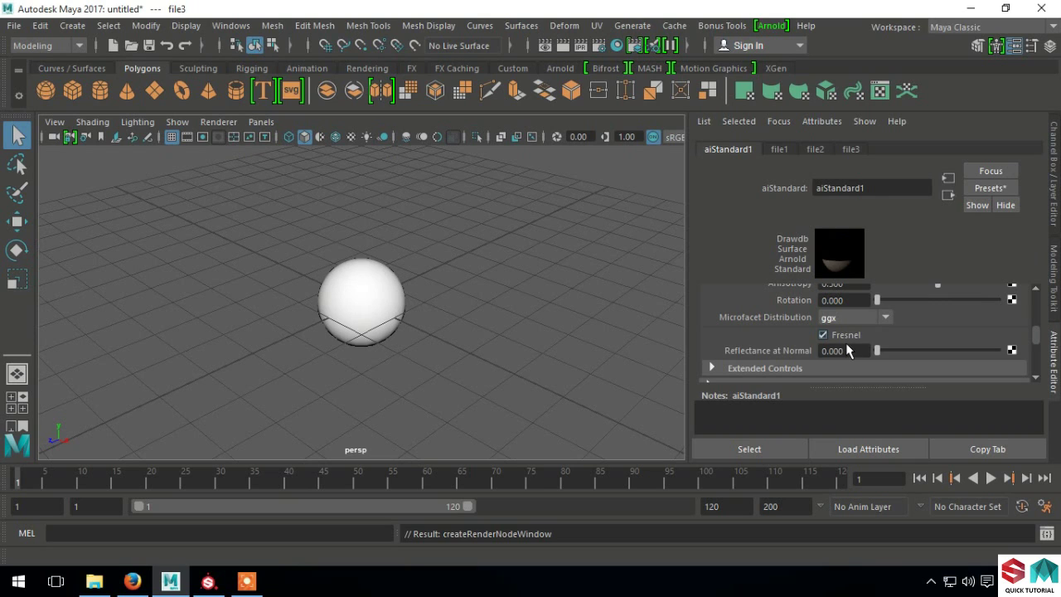
{"action": "left_click", "coordinate": [1011, 351]}
{"action": "left_click", "coordinate": [495, 395]}
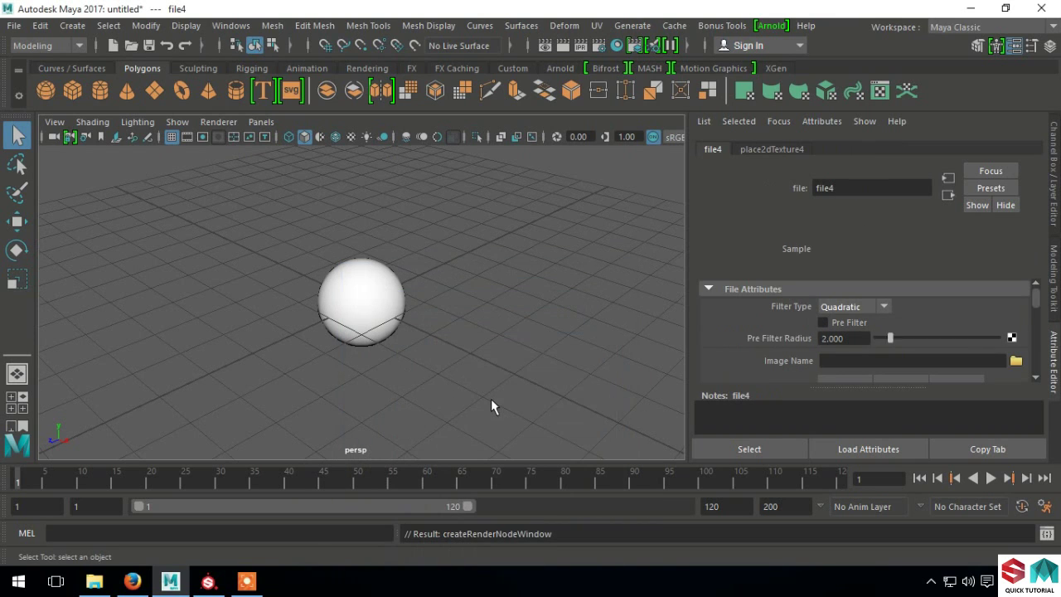
{"action": "left_click", "coordinate": [1016, 361]}
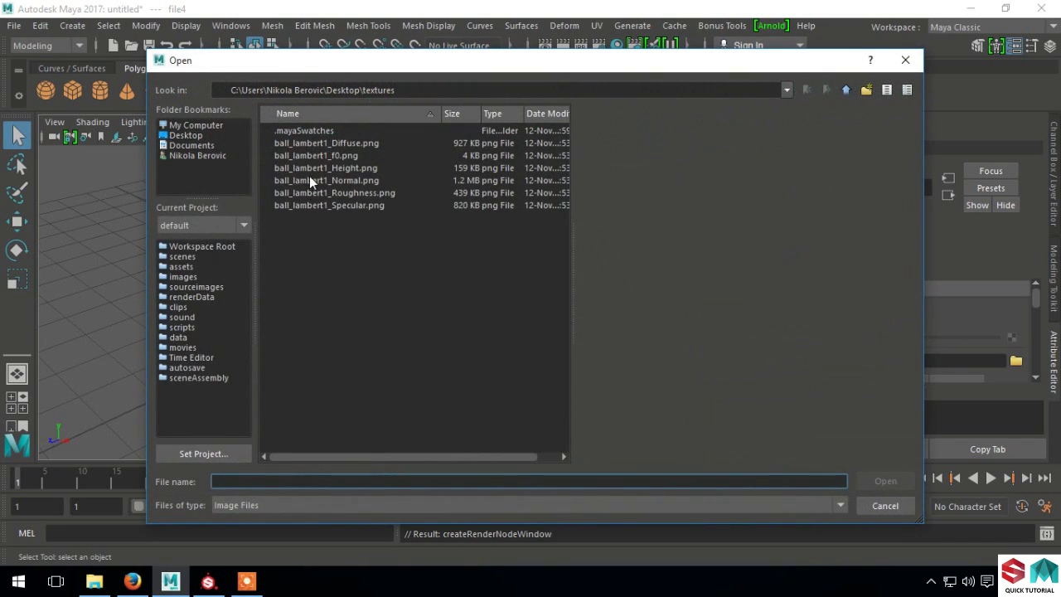
{"action": "left_click", "coordinate": [349, 156]}
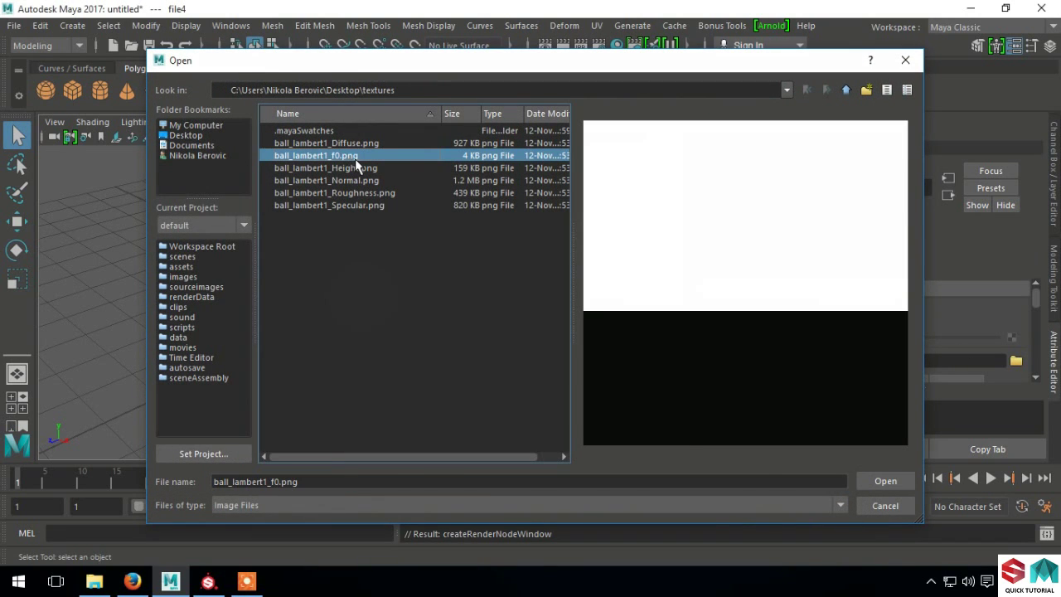
{"action": "double_click", "coordinate": [355, 157]}
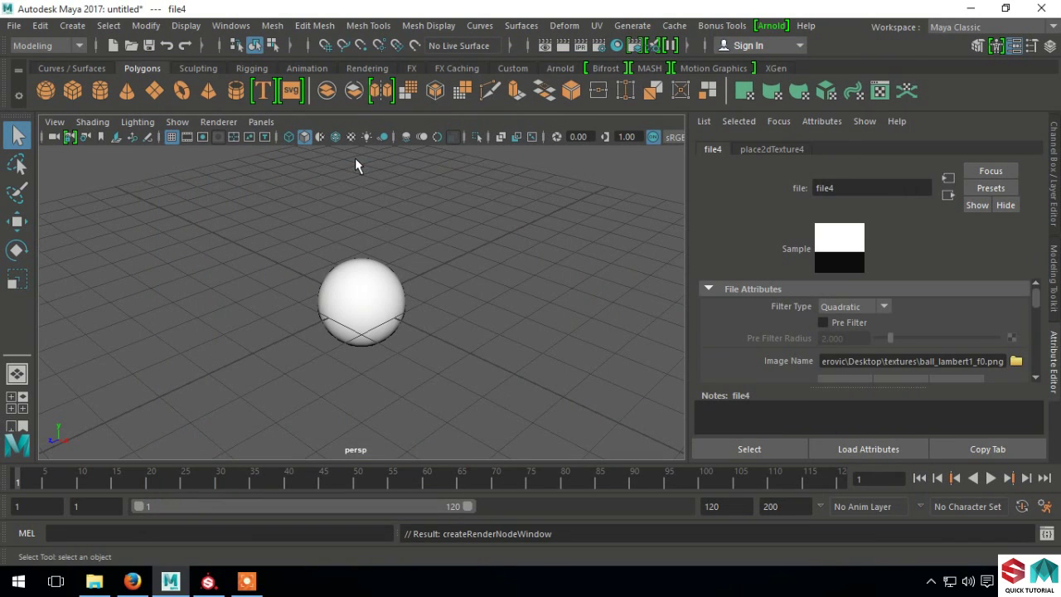
{"action": "left_click", "coordinate": [948, 195]}
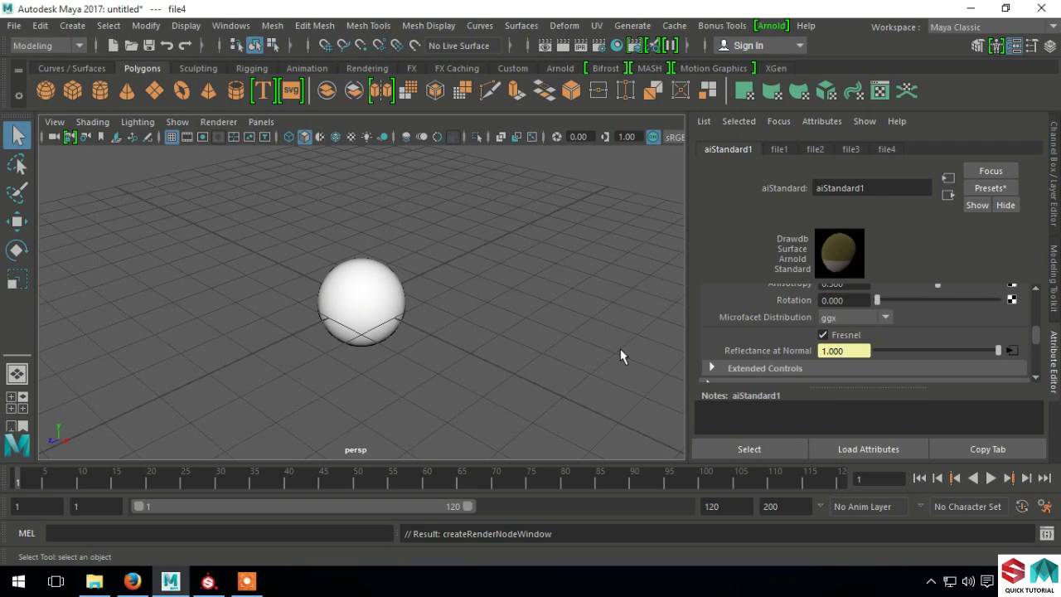
{"action": "left_click", "coordinate": [558, 197]}
{"action": "key", "text": "e"}
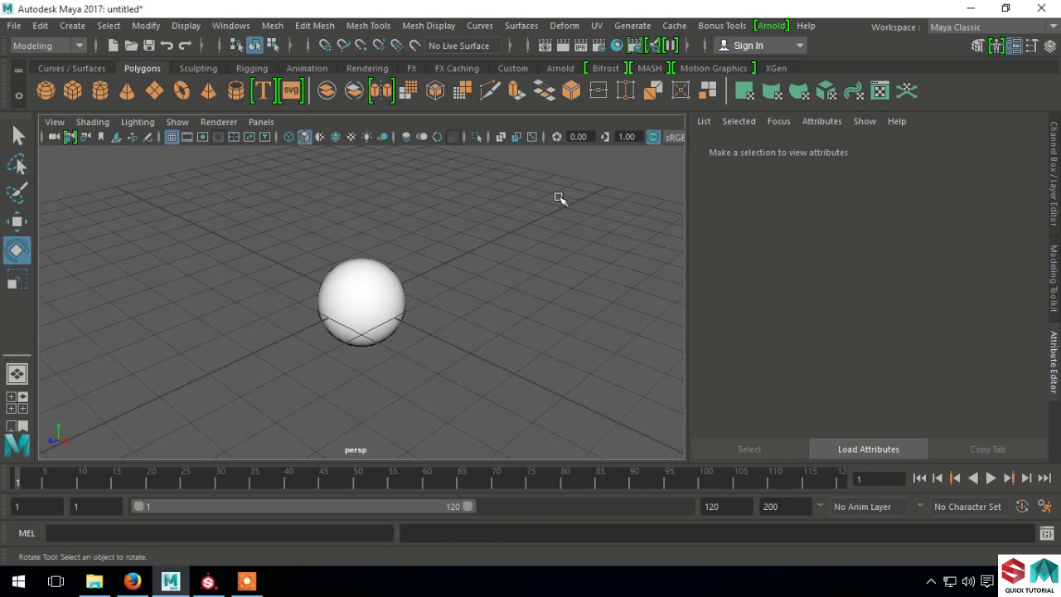
Add a directional light at the sphere's lower left with intensity 1.5
{"action": "left_click", "coordinate": [783, 28]}
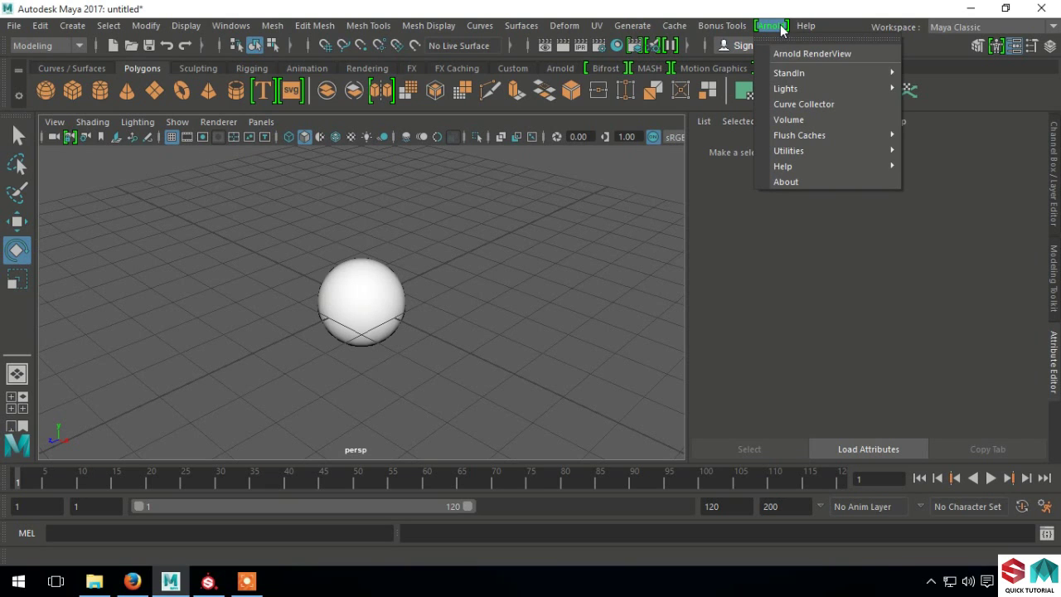
{"action": "mouse_move", "coordinate": [829, 88]}
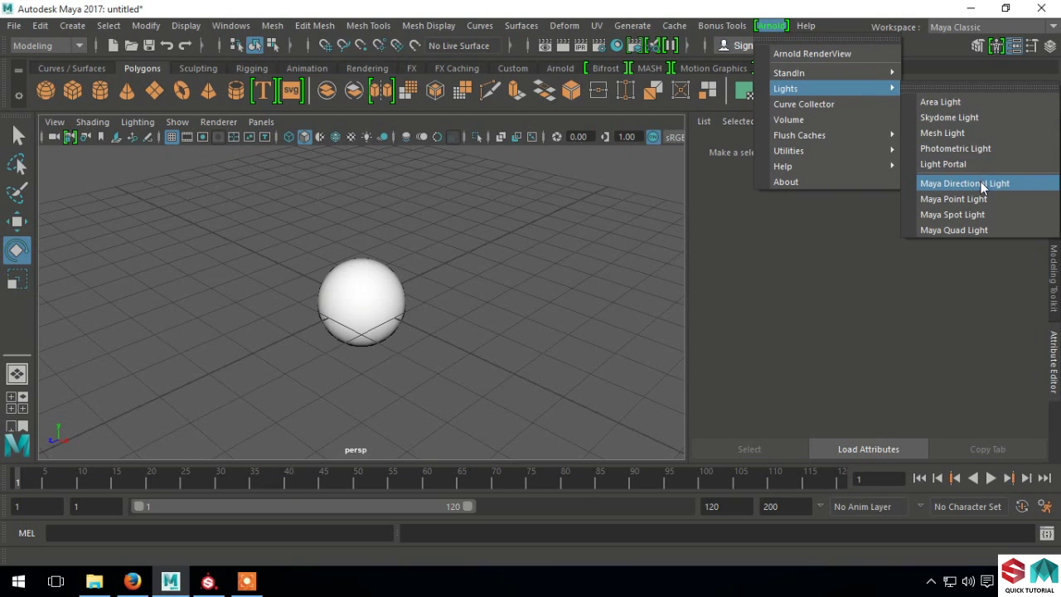
{"action": "left_click", "coordinate": [982, 184]}
{"action": "key", "text": "w"}
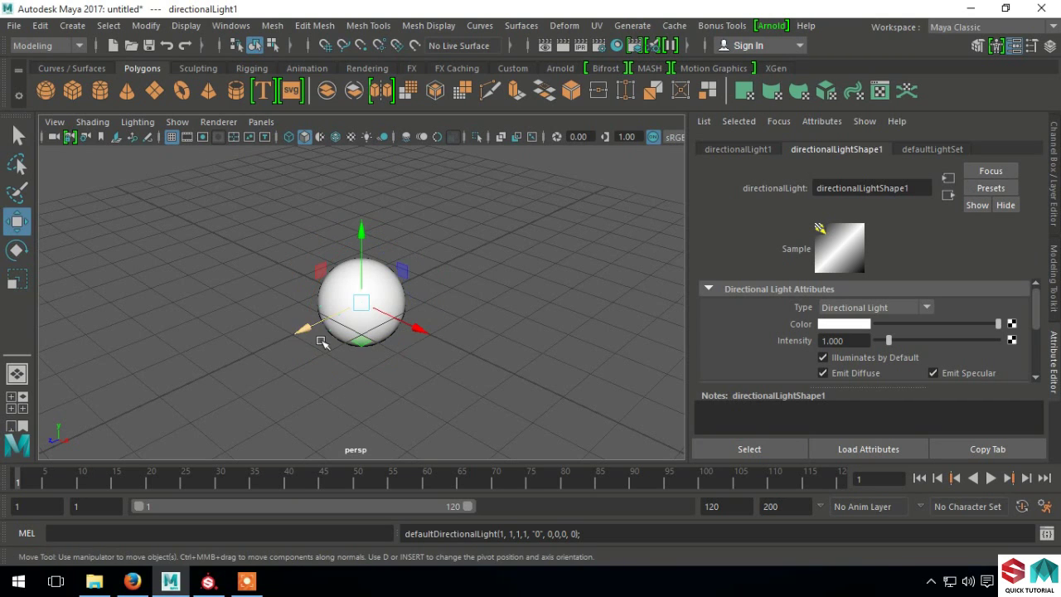
{"action": "left_click_drag", "start_coordinate": [321, 343], "coordinate": [218, 391]}
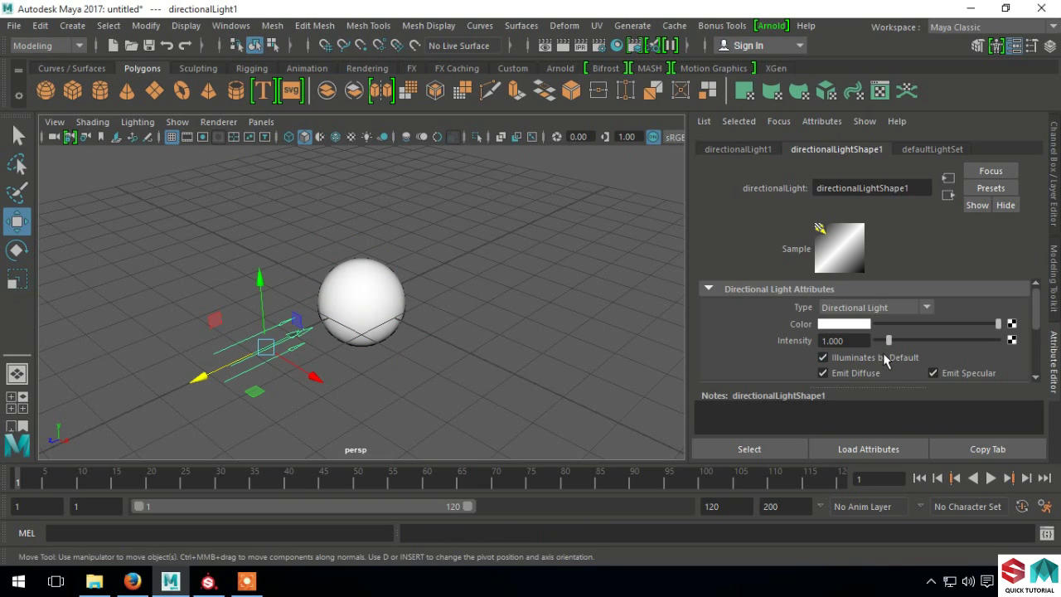
{"action": "left_click_drag", "start_coordinate": [889, 339], "coordinate": [901, 344]}
{"action": "double_click", "coordinate": [831, 341]}
{"action": "type", "text": "1.5"}
{"action": "key", "text": "Return"}
Duplicate the light, move the copy to the lower right, and rotate it toward the sphere
{"action": "left_click", "coordinate": [40, 25]}
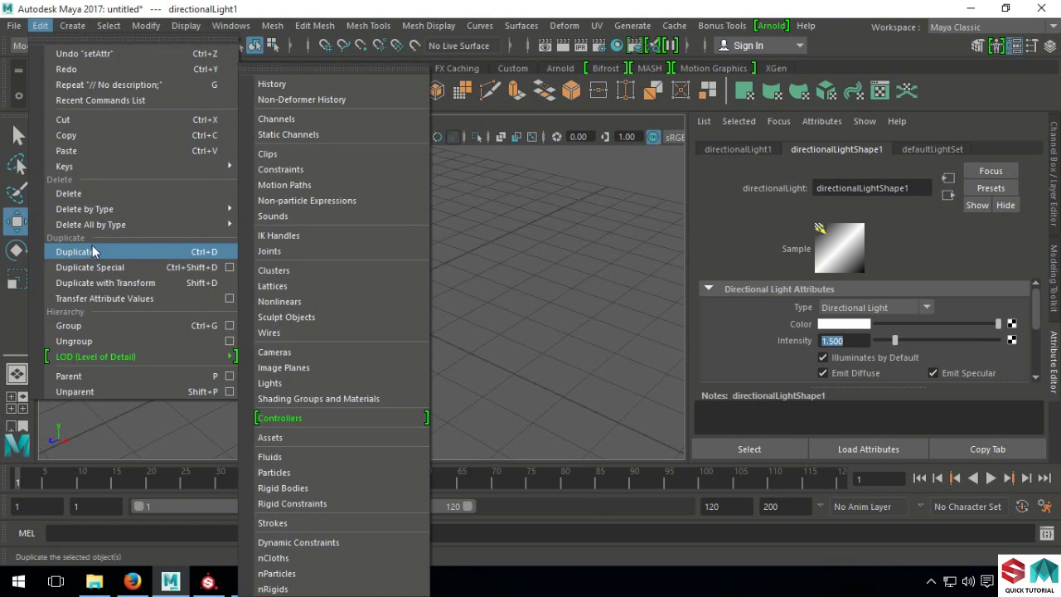
{"action": "left_click", "coordinate": [93, 251]}
{"action": "mouse_move", "coordinate": [236, 386]}
{"action": "left_mouse_down"}
{"action": "mouse_move", "coordinate": [315, 429]}
{"action": "mouse_move", "coordinate": [377, 391]}
{"action": "mouse_move", "coordinate": [427, 334]}
{"action": "left_mouse_up"}
{"action": "key", "text": "e"}
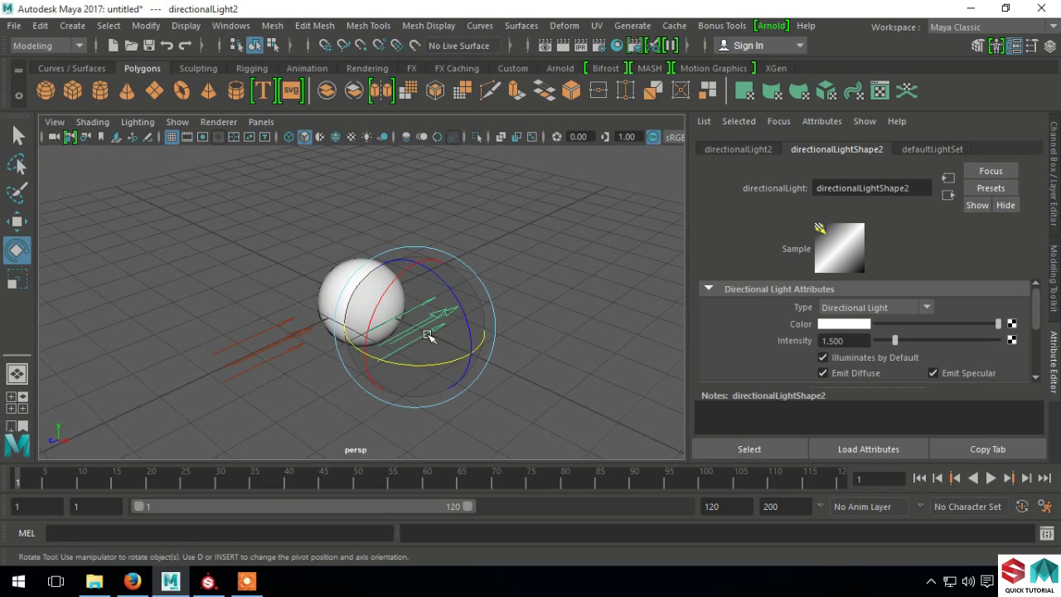
{"action": "left_click_drag", "start_coordinate": [398, 367], "coordinate": [498, 360]}
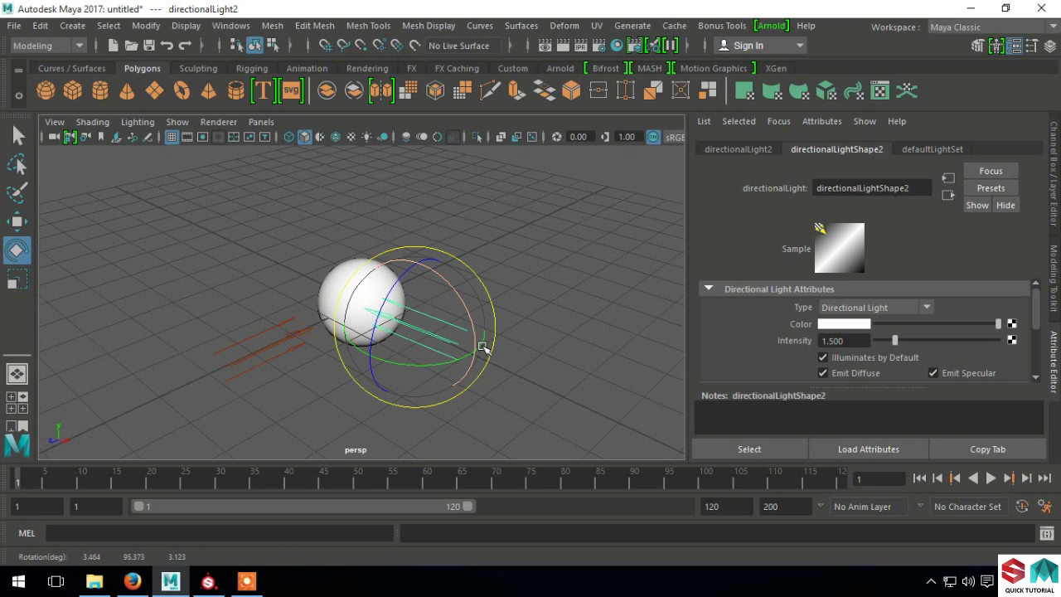
{"action": "left_click_drag", "start_coordinate": [430, 367], "coordinate": [414, 371]}
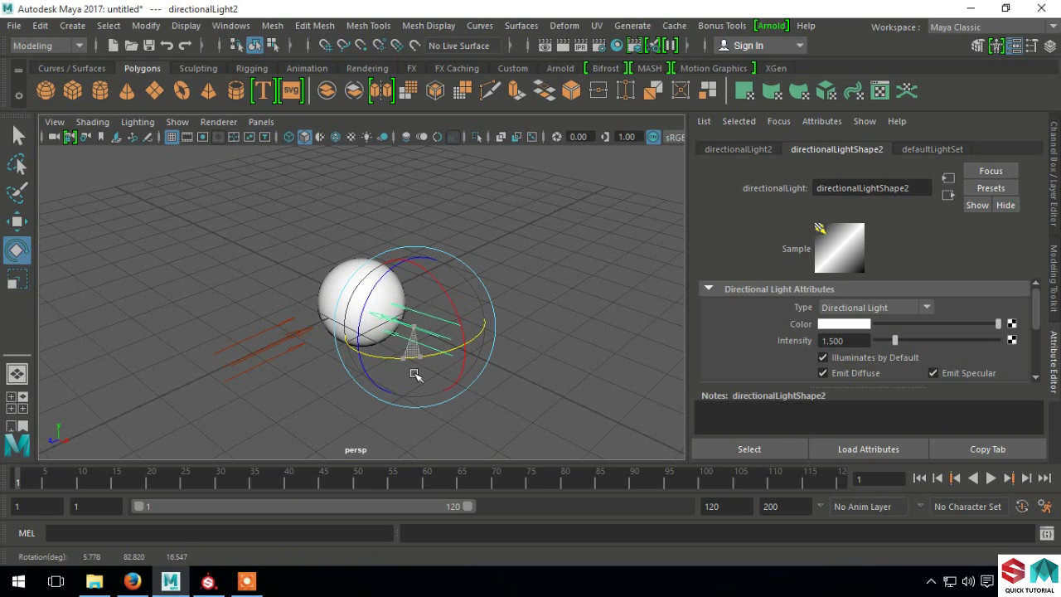
{"action": "left_click", "coordinate": [312, 274]}
{"action": "left_click", "coordinate": [771, 26]}
Preview the Arnold render, then open Hypershade and right-click the aiStandard1 material
{"action": "left_click", "coordinate": [776, 48]}
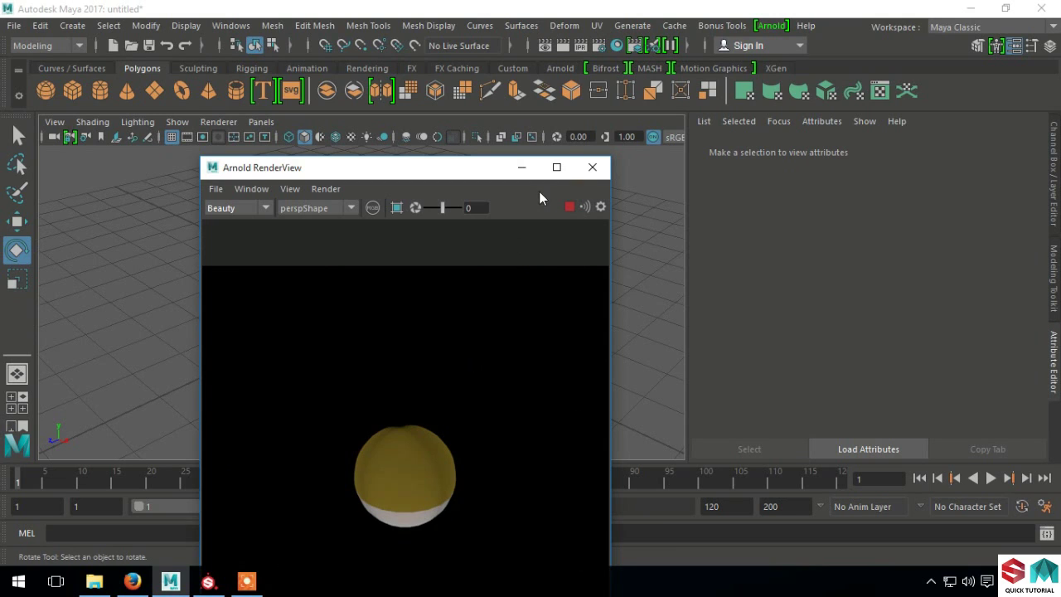
{"action": "left_click", "coordinate": [591, 167]}
{"action": "left_click", "coordinate": [231, 26]}
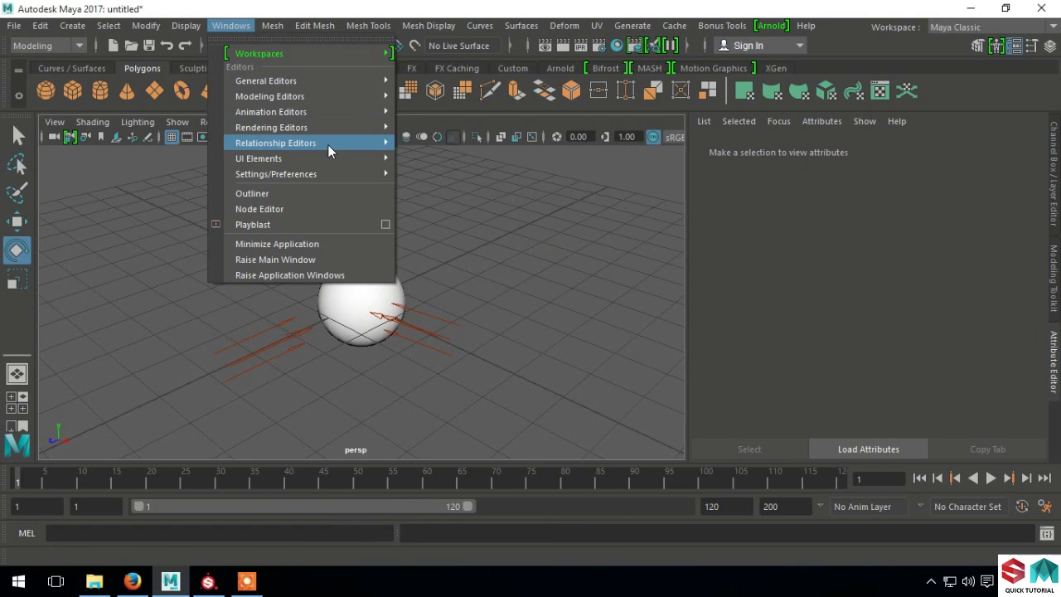
{"action": "mouse_move", "coordinate": [271, 127]}
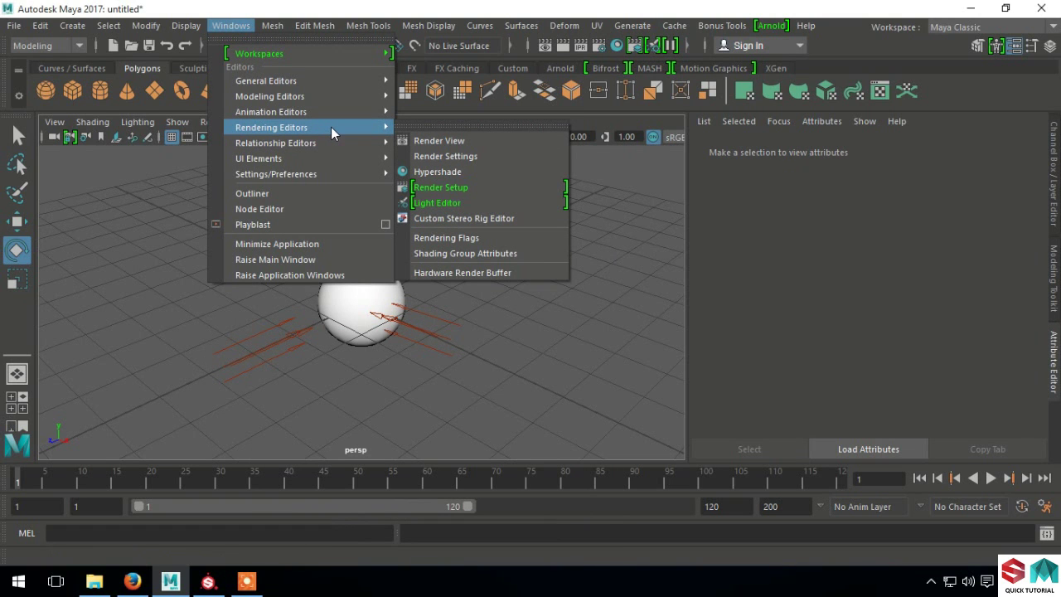
{"action": "left_click", "coordinate": [469, 173]}
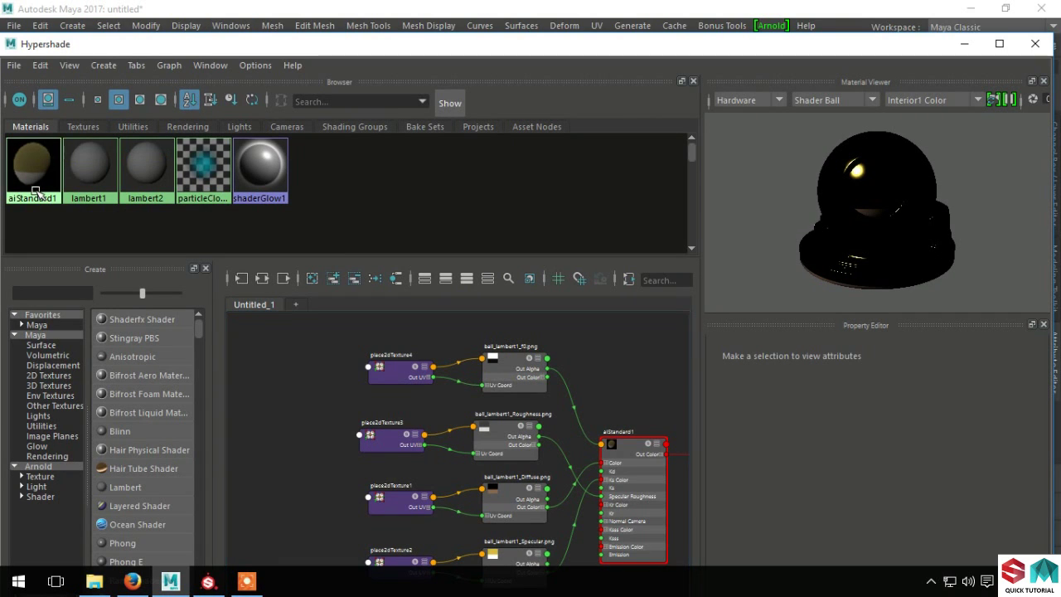
{"action": "left_click", "coordinate": [36, 190]}
{"action": "right_click", "coordinate": [35, 166]}
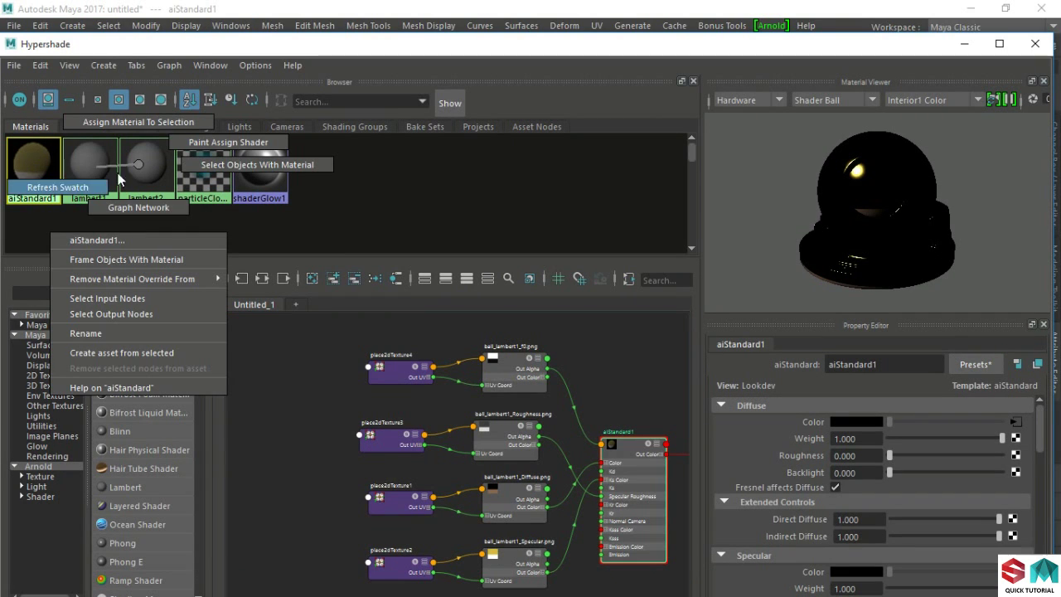
Graph aiStandard1's network and delete the Roughness Out Alpha to Specular Roughness wire
{"action": "left_click", "coordinate": [150, 209]}
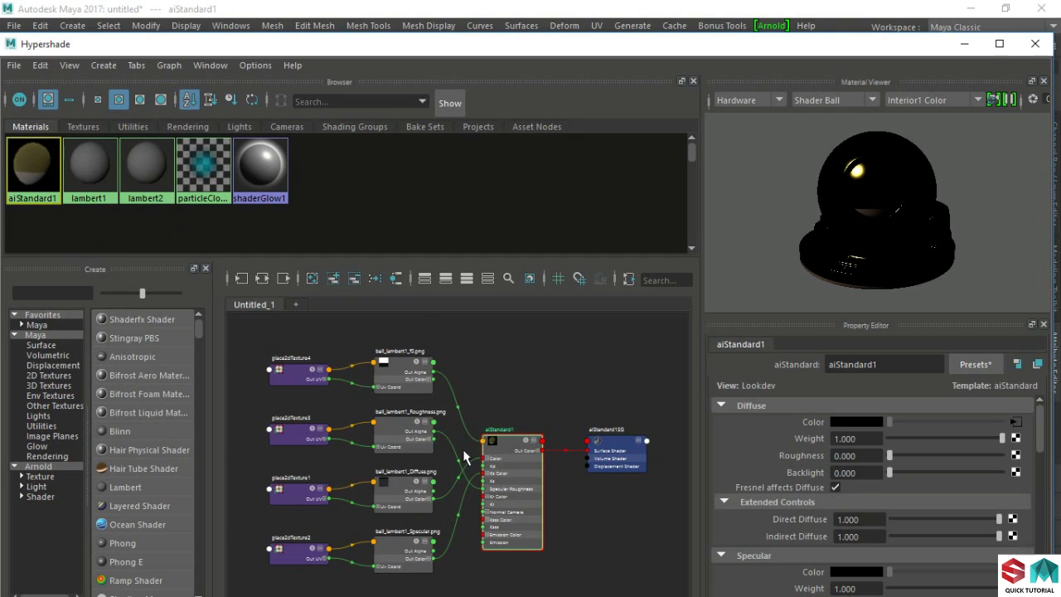
{"action": "scroll", "coordinate": [464, 456], "scroll_direction": "up", "scroll_amount": 3}
{"action": "scroll", "coordinate": [456, 398], "scroll_direction": "up", "scroll_amount": 3}
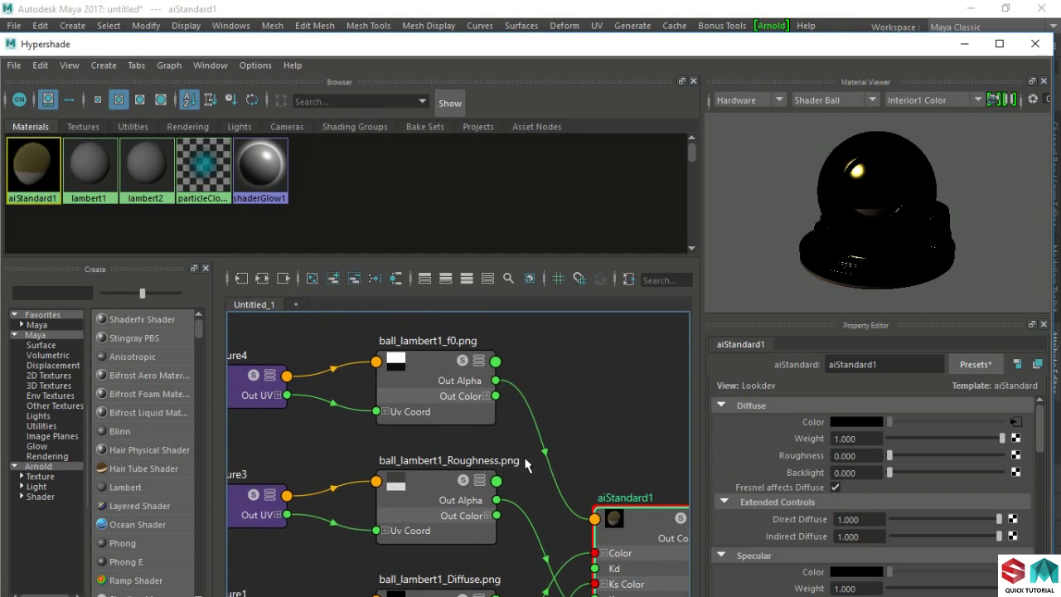
{"action": "middle_click_drag", "start_coordinate": [528, 455], "coordinate": [554, 395]}
{"action": "left_click_drag", "start_coordinate": [517, 393], "coordinate": [301, 466]}
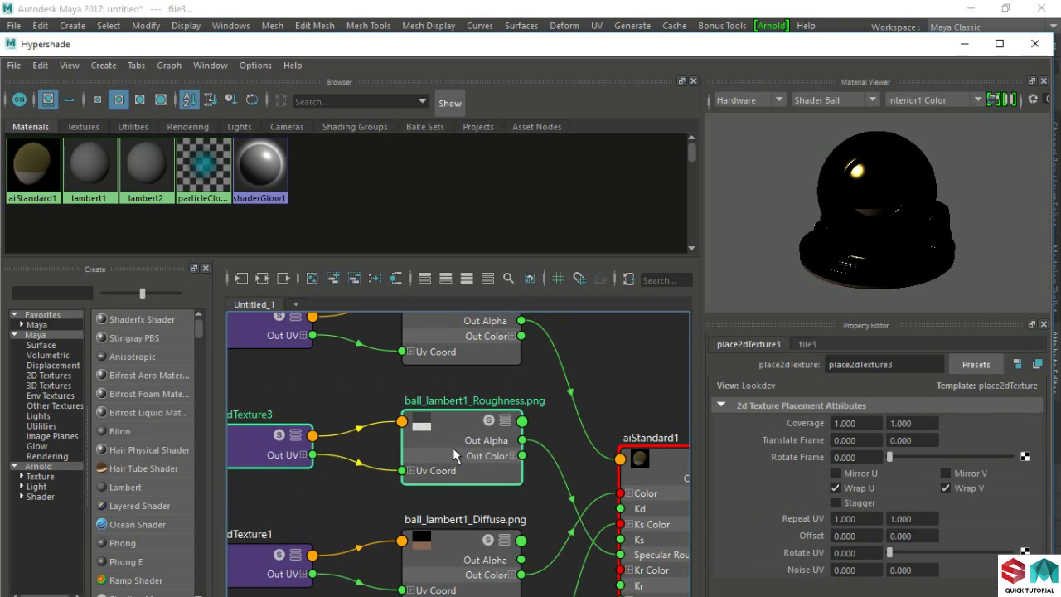
{"action": "left_click_drag", "start_coordinate": [452, 447], "coordinate": [281, 446]}
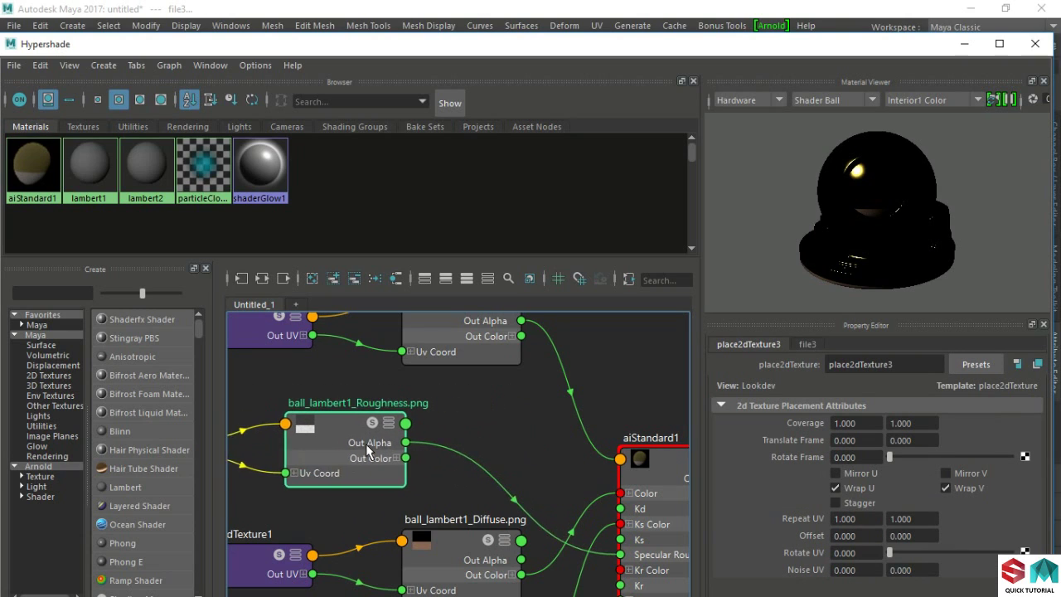
{"action": "left_click", "coordinate": [444, 434]}
{"action": "left_click", "coordinate": [428, 473]}
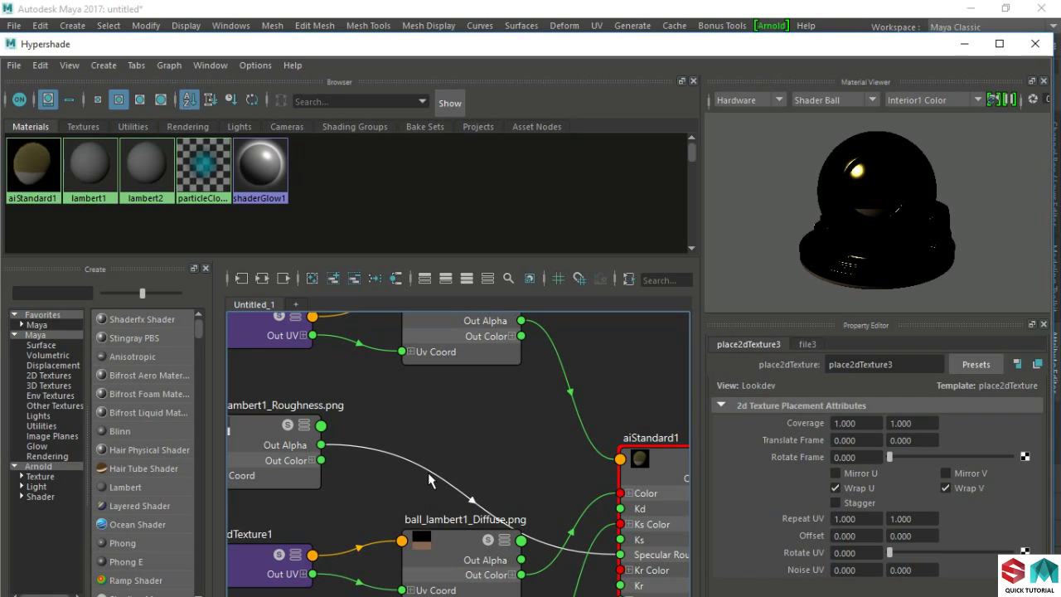
{"action": "key", "text": "Delete"}
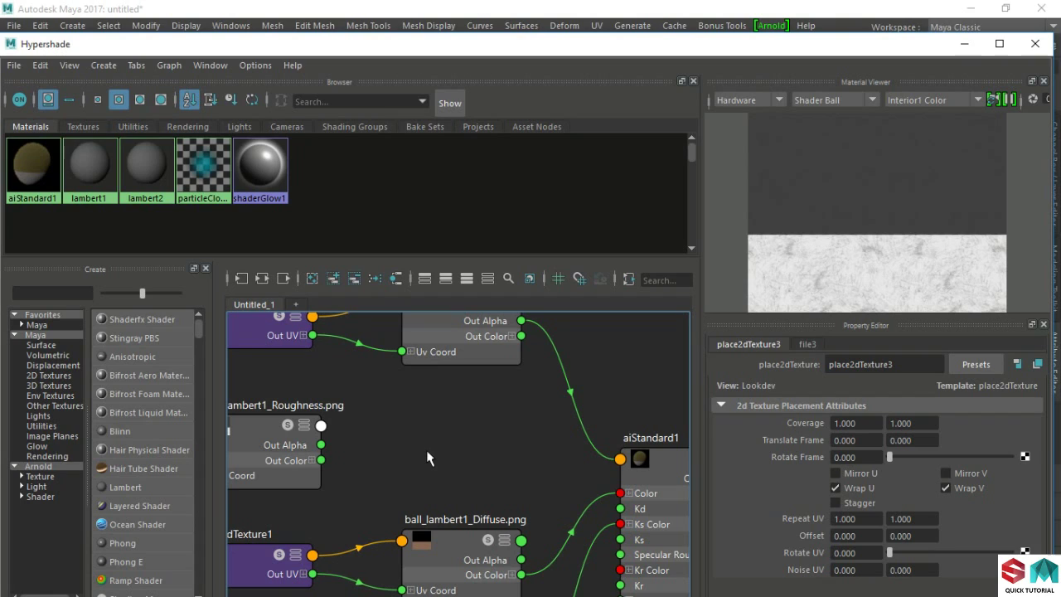
Create a gammaCorrect1 node with all three Gamma values set to 2.2
{"action": "key", "text": "Tab"}
{"action": "type", "text": "a"}
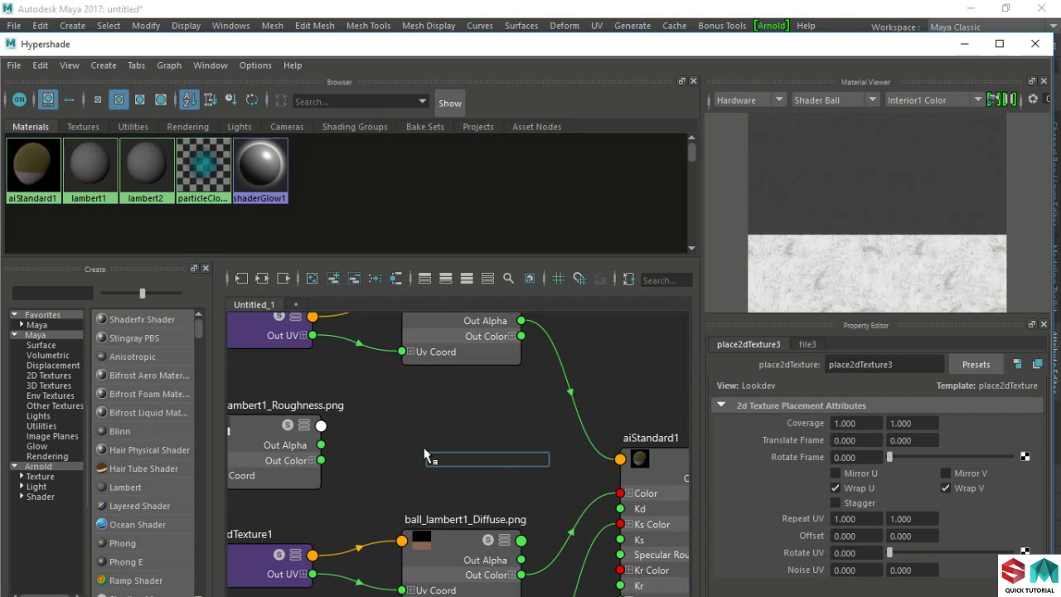
{"action": "type", "text": "amm"}
{"action": "key", "text": "Down"}
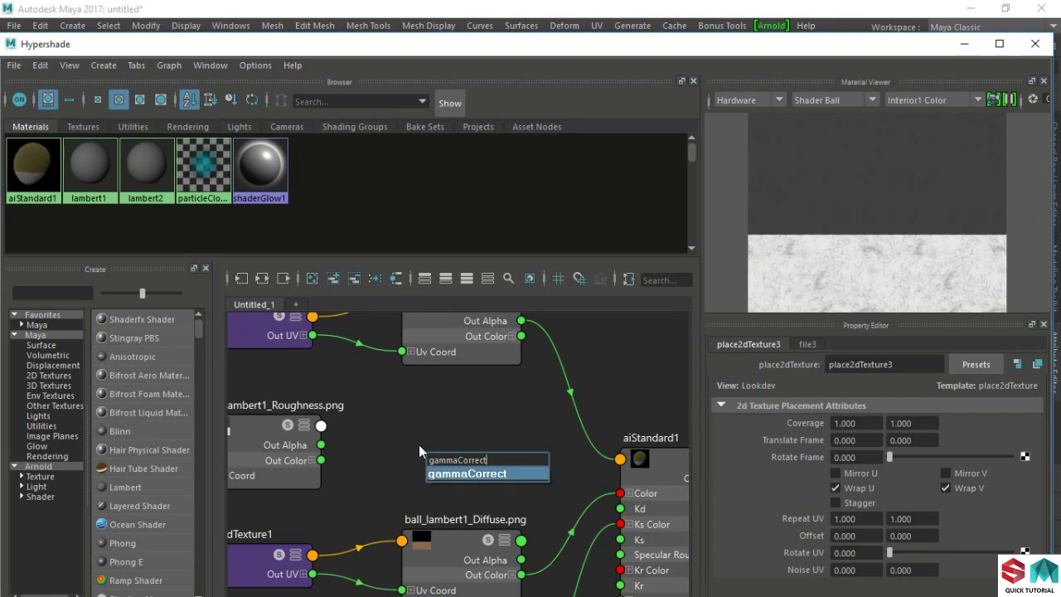
{"action": "key", "text": "Return"}
{"action": "left_click_drag", "start_coordinate": [479, 485], "coordinate": [447, 450]}
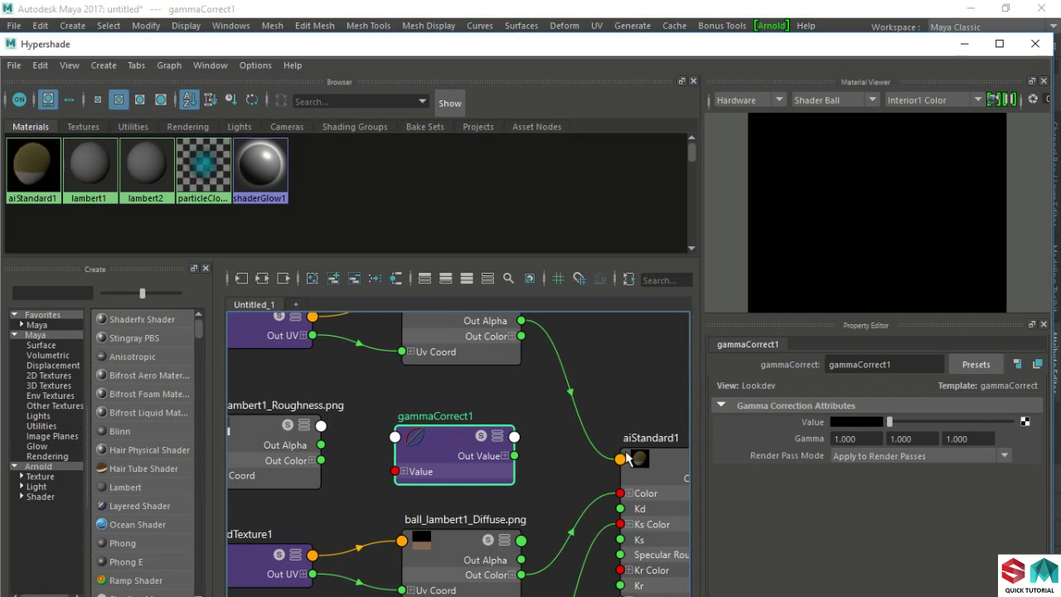
{"action": "double_click", "coordinate": [866, 446]}
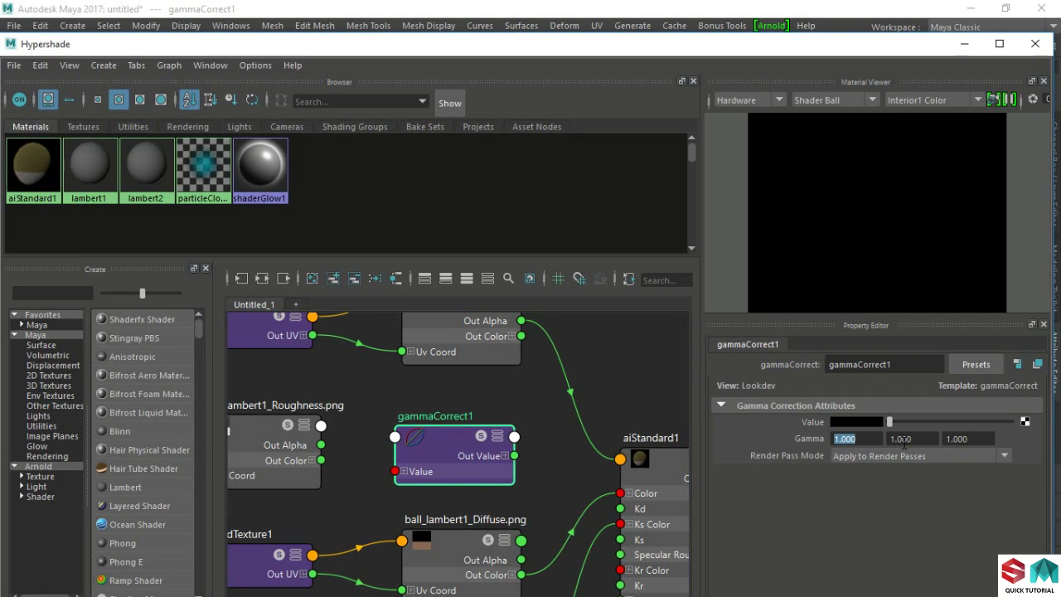
{"action": "type", "text": "2.2"}
{"action": "key", "text": "Tab"}
{"action": "type", "text": "2.2"}
{"action": "key", "text": "Tab"}
{"action": "type", "text": "2.2"}
{"action": "key", "text": "Return"}
Wire roughness Out Color into gammaCorrect1 Value, and Out Value X into Specular Roughness
{"action": "left_click_drag", "start_coordinate": [322, 460], "coordinate": [419, 489]}
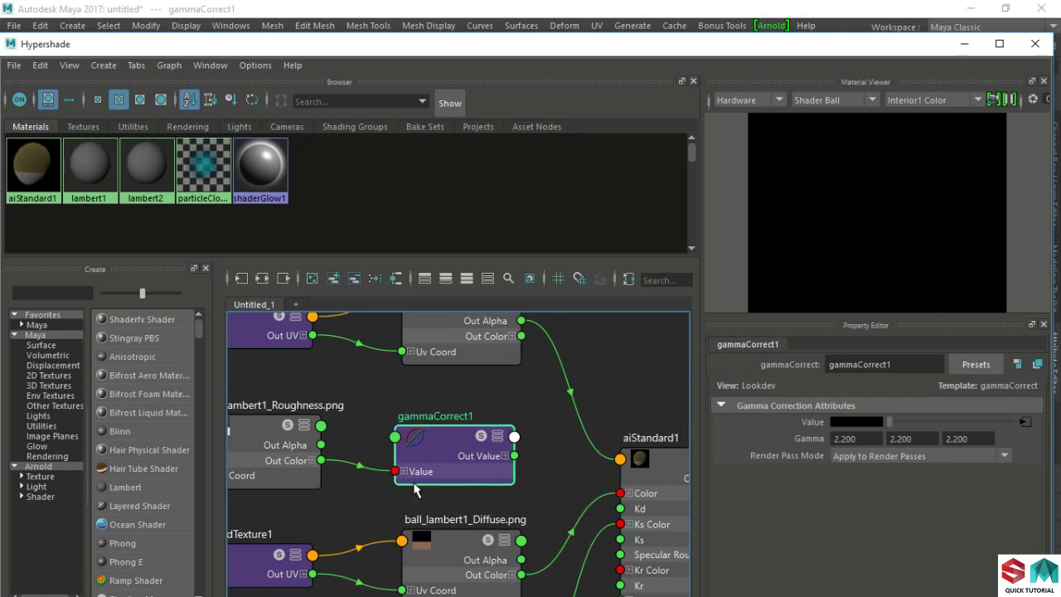
{"action": "left_click", "coordinate": [505, 455]}
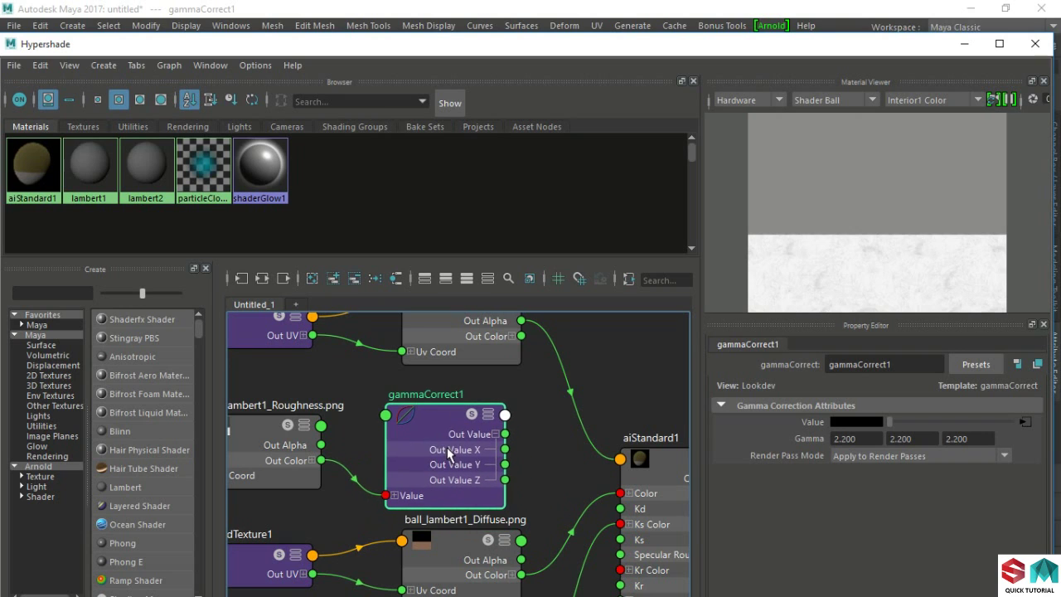
{"action": "left_click_drag", "start_coordinate": [461, 472], "coordinate": [451, 456]}
{"action": "middle_click_drag", "start_coordinate": [561, 489], "coordinate": [405, 426], "text": "alt"}
{"action": "scroll", "coordinate": [477, 452], "scroll_direction": "up", "scroll_amount": 2}
{"action": "scroll", "coordinate": [447, 448], "scroll_direction": "down", "scroll_amount": 2}
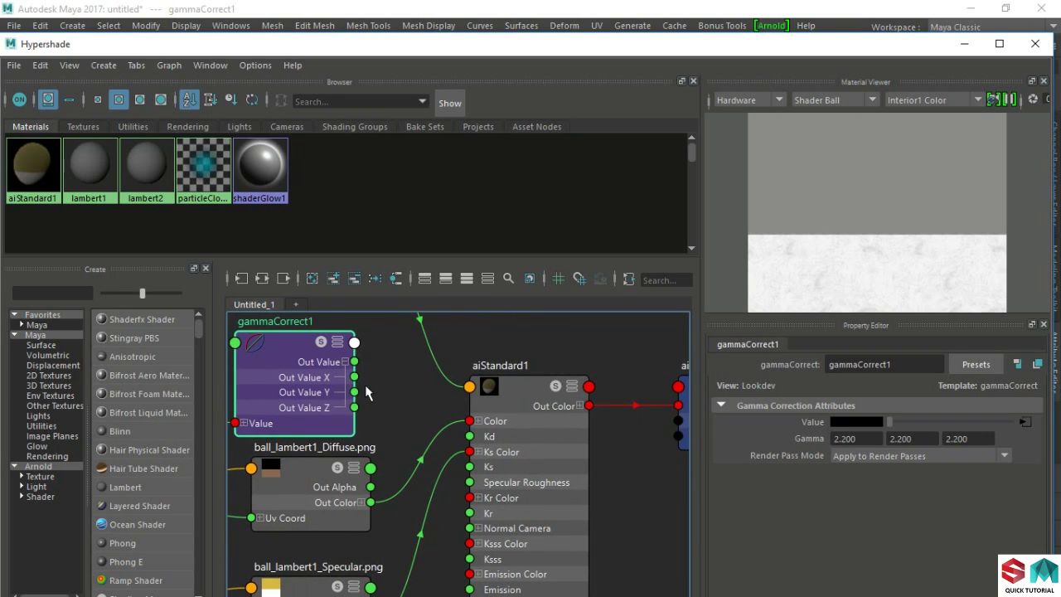
{"action": "left_click_drag", "start_coordinate": [355, 377], "coordinate": [476, 488]}
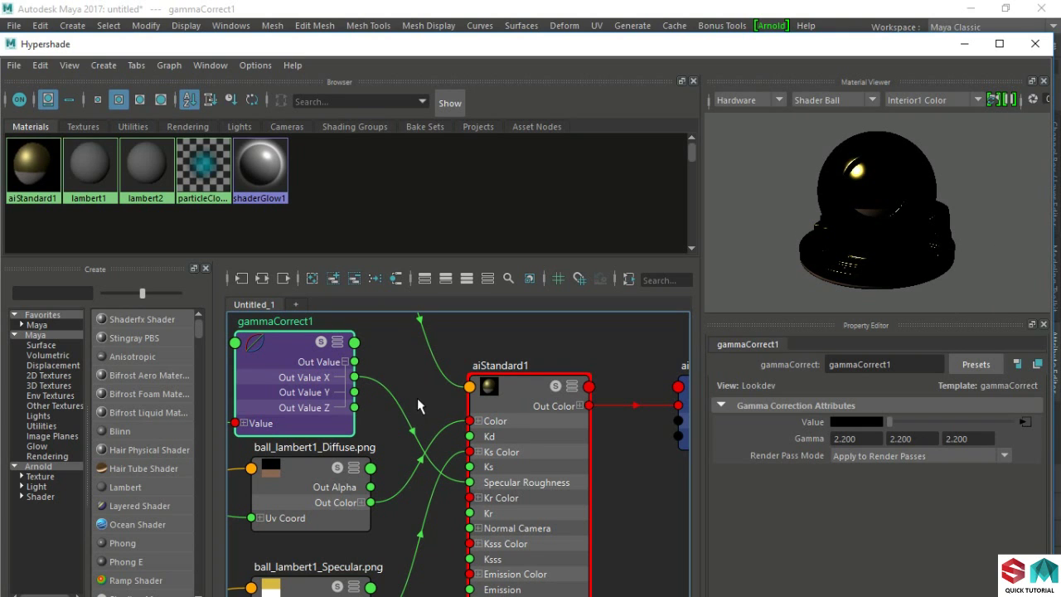
{"action": "middle_click_drag", "start_coordinate": [417, 398], "coordinate": [620, 591], "text": "alt"}
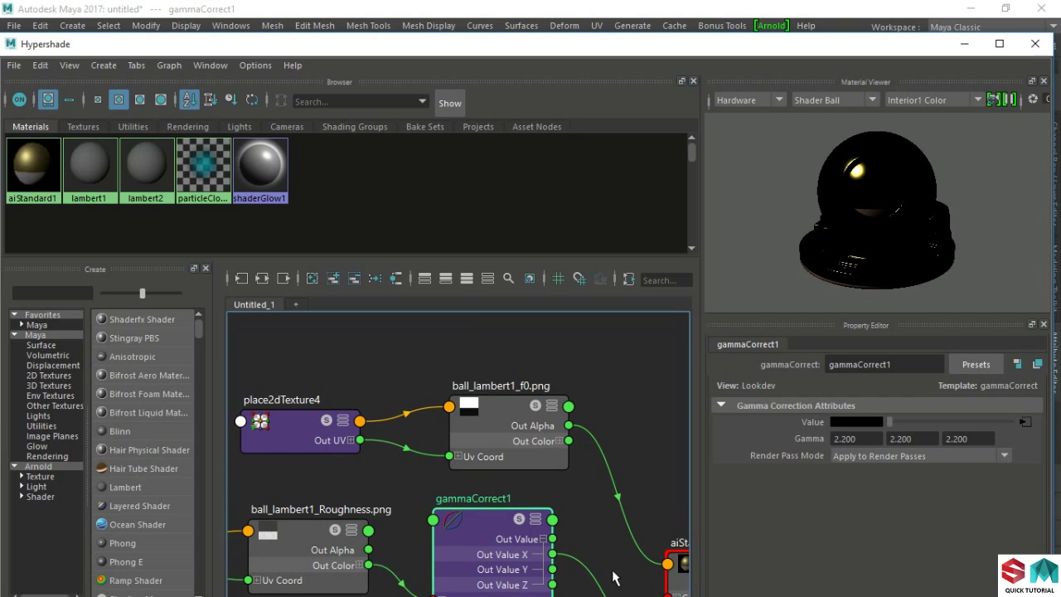
Move the f0 texture nodes aside and delete their alpha link to aiStandard1
{"action": "left_click_drag", "start_coordinate": [545, 361], "coordinate": [286, 427]}
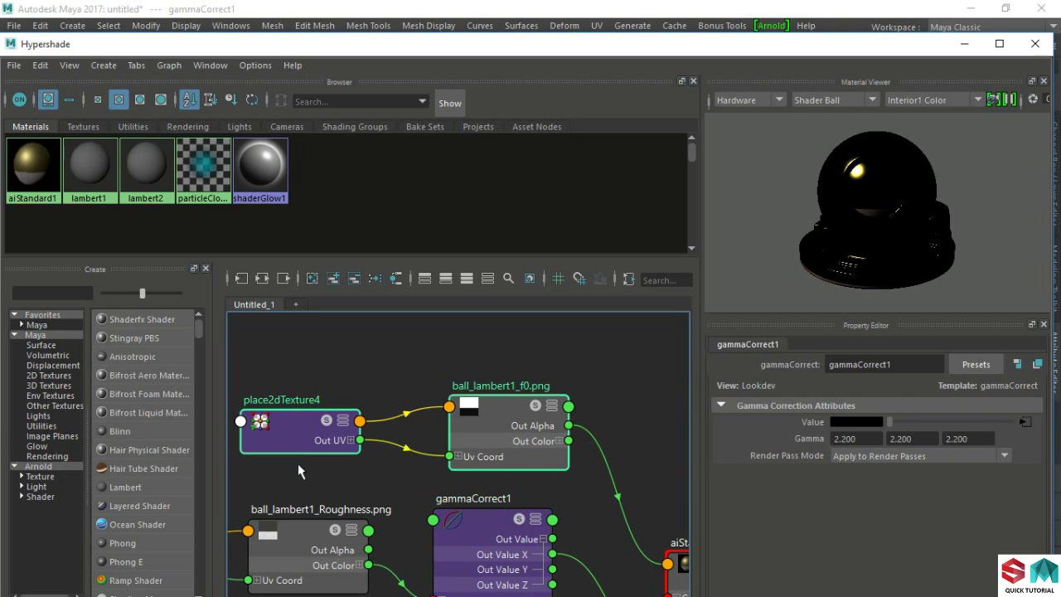
{"action": "left_click_drag", "start_coordinate": [506, 442], "coordinate": [288, 433]}
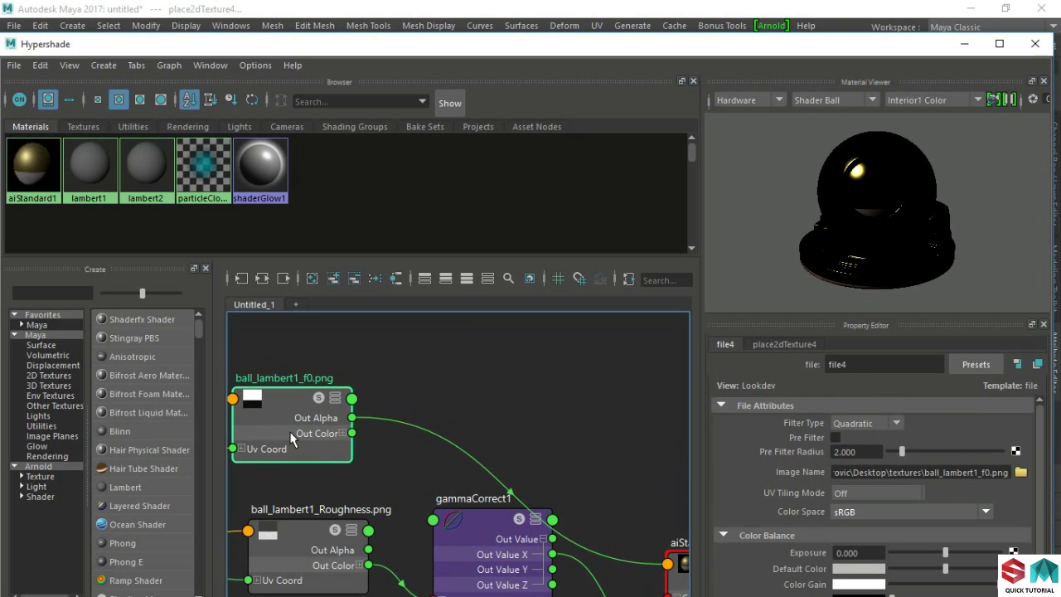
{"action": "left_click", "coordinate": [448, 449]}
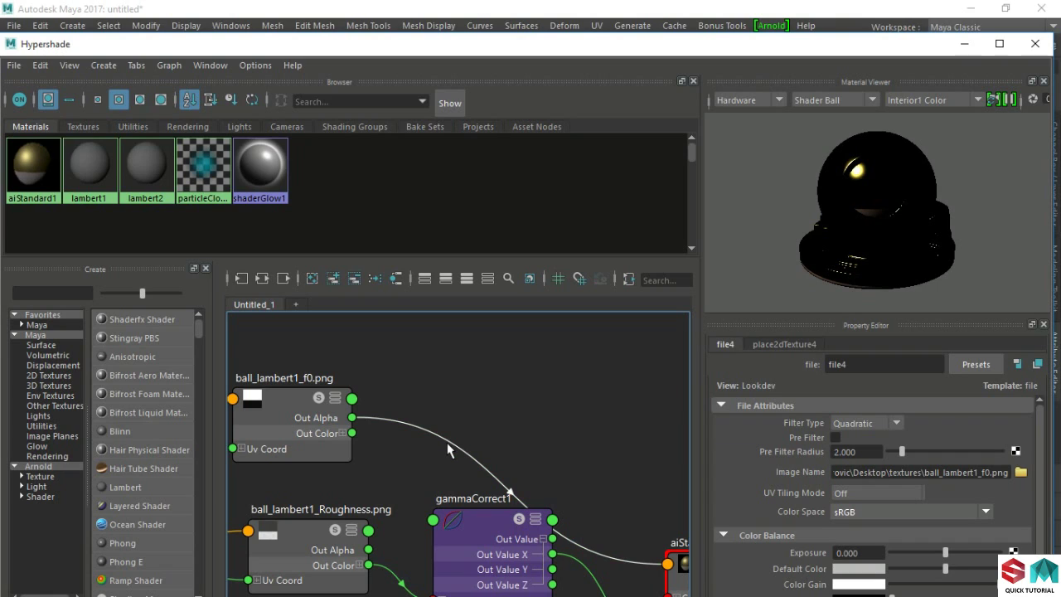
{"action": "key", "text": "Delete"}
Create a gammaCorrect2 node with all three Gamma values set to 2.2
{"action": "key", "text": "Tab"}
{"action": "type", "text": "ga"}
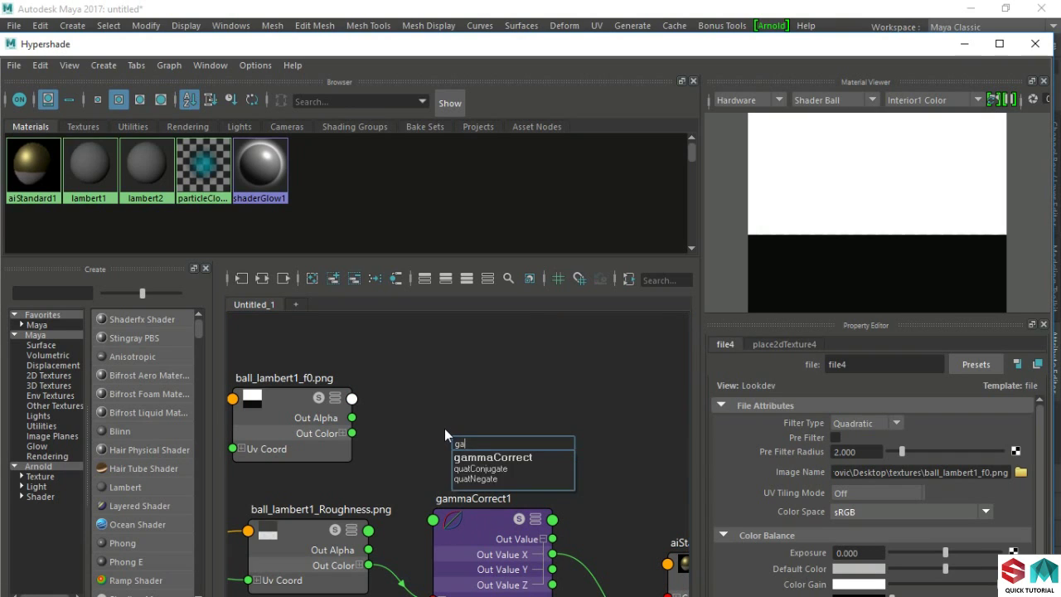
{"action": "type", "text": "mma"}
{"action": "key", "text": "Down"}
{"action": "key", "text": "Return"}
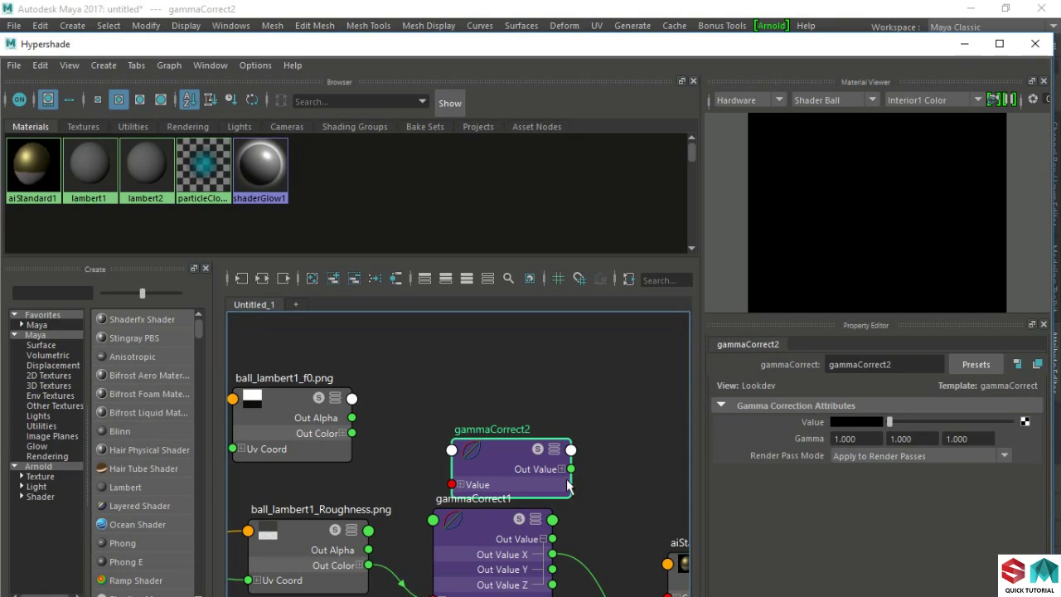
{"action": "left_click", "coordinate": [865, 441]}
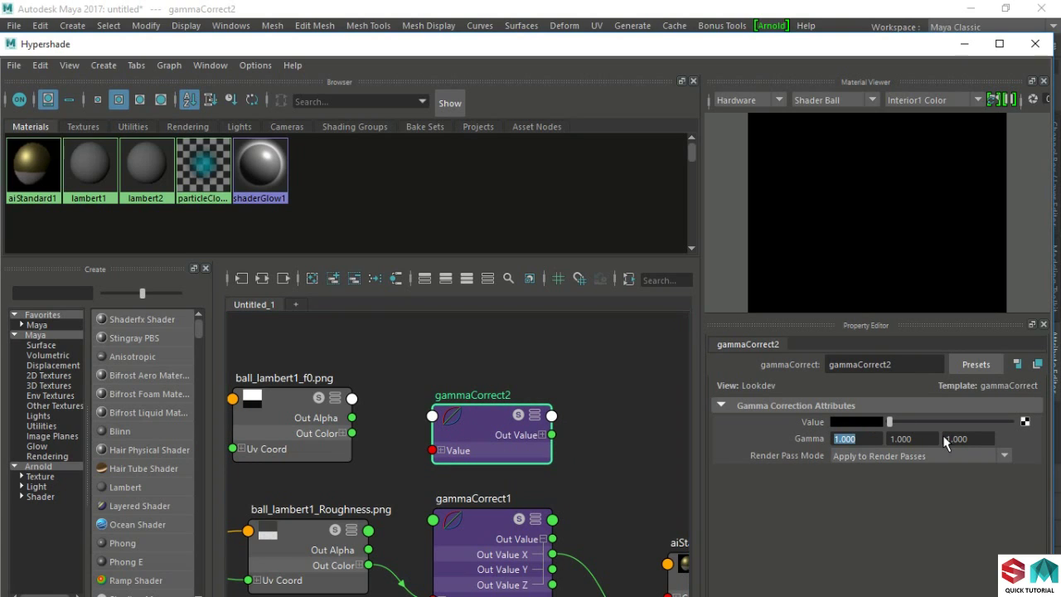
{"action": "type", "text": "2.2"}
{"action": "key", "text": "Tab"}
{"action": "type", "text": "2.2"}
{"action": "key", "text": "Tab"}
{"action": "type", "text": "2.2"}
{"action": "key", "text": "Return"}
Connect the f0 texture's Out Color into gammaCorrect2's Value and expand its output
{"action": "left_click_drag", "start_coordinate": [359, 438], "coordinate": [432, 450]}
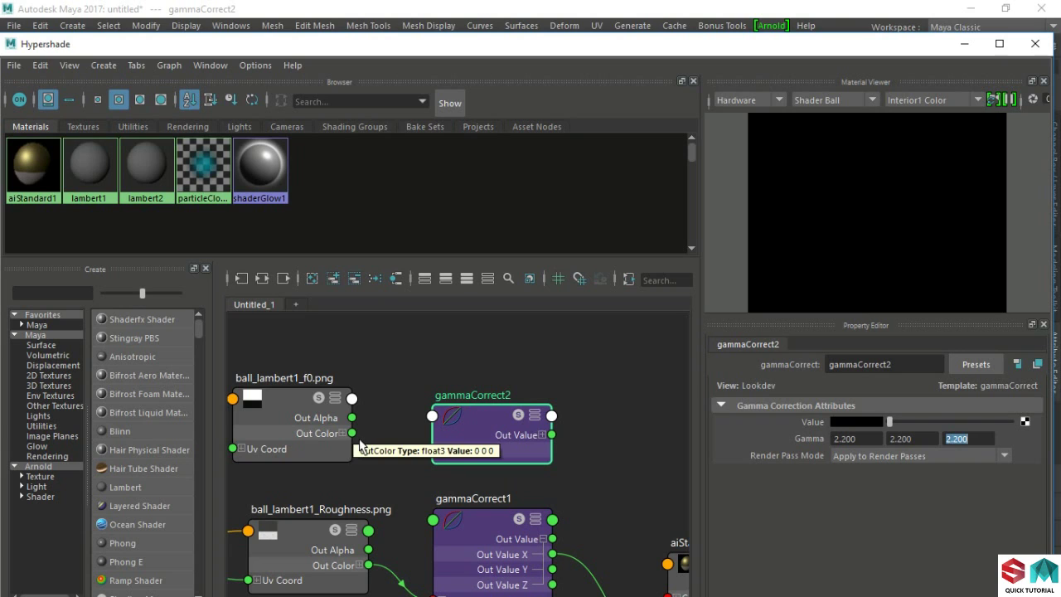
{"action": "left_click_drag", "start_coordinate": [521, 458], "coordinate": [500, 444]}
{"action": "left_click", "coordinate": [521, 421]}
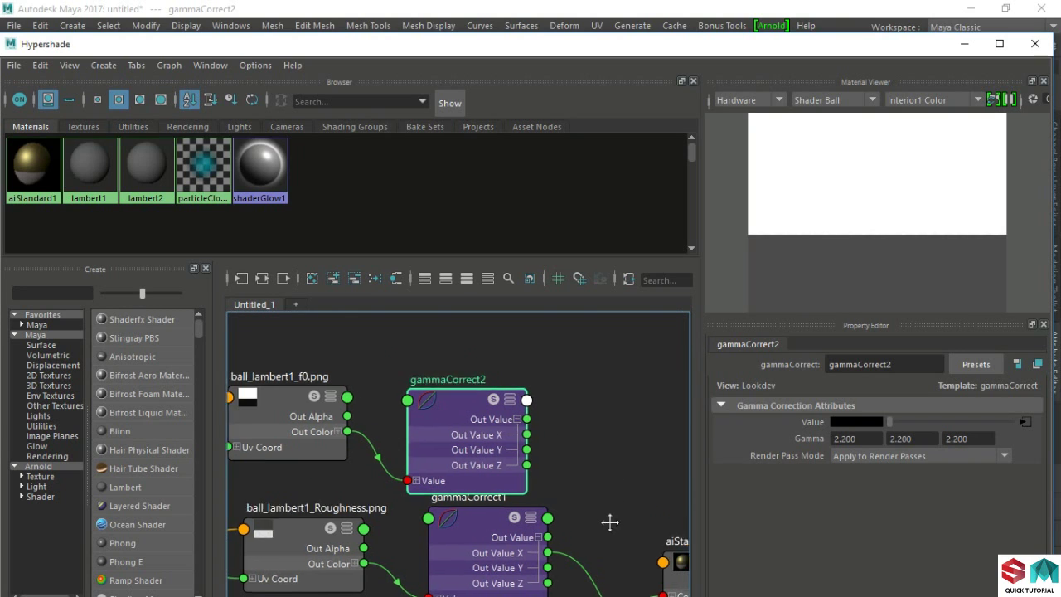
{"action": "middle_click_drag", "start_coordinate": [609, 472], "coordinate": [514, 387], "text": "alt"}
{"action": "left_click_drag", "start_coordinate": [392, 398], "coordinate": [393, 398]}
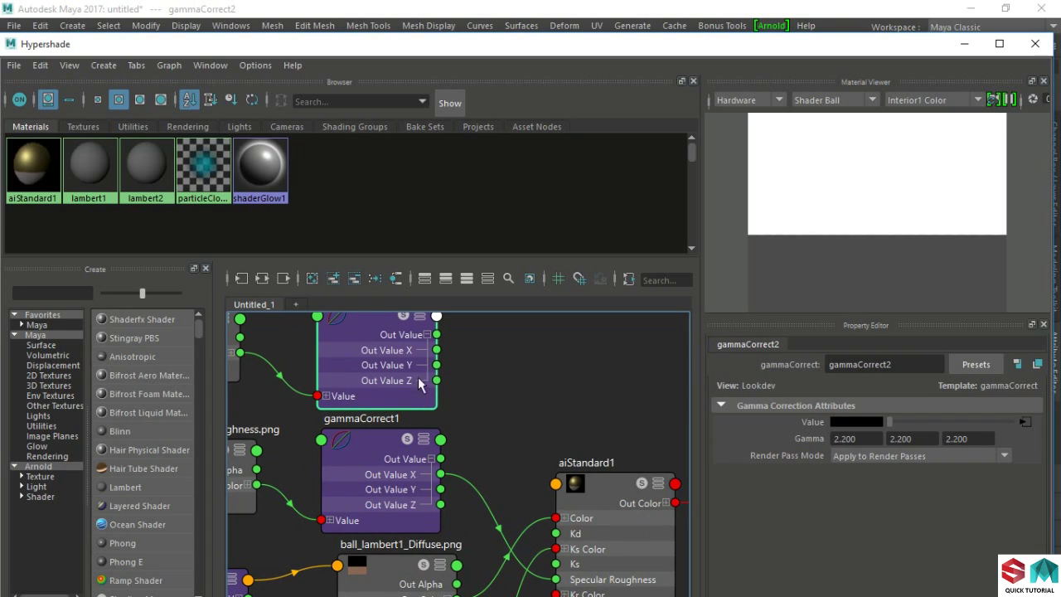
Drag gammaCorrect2's output onto aiStandard1's Reflectance at Normal, opening the Connection Editor
{"action": "left_click", "coordinate": [633, 516]}
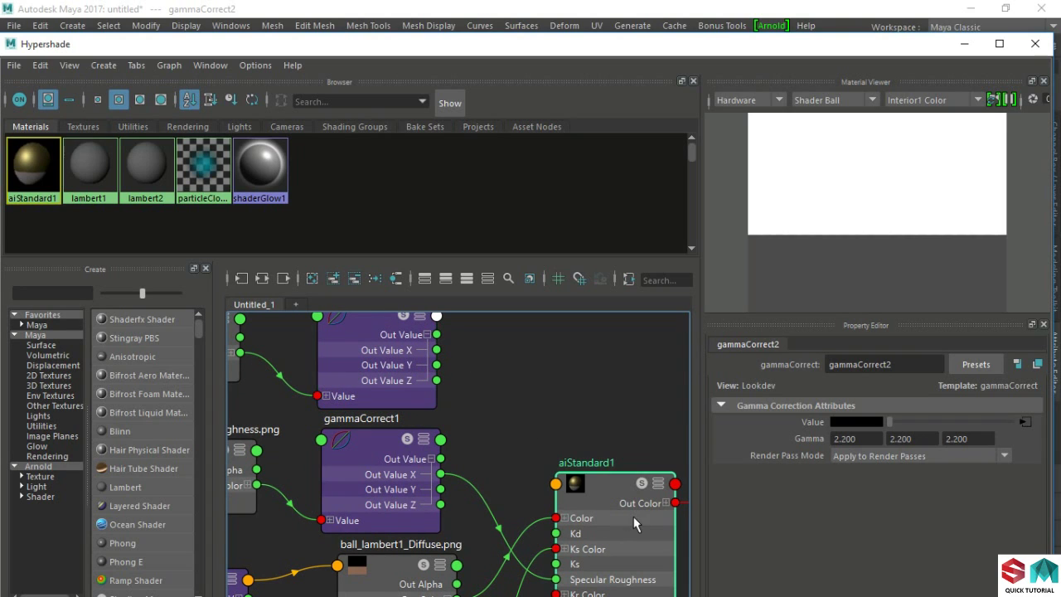
{"action": "scroll", "coordinate": [917, 526], "scroll_direction": "down", "scroll_amount": 2}
{"action": "scroll", "coordinate": [914, 525], "scroll_direction": "down", "scroll_amount": 2}
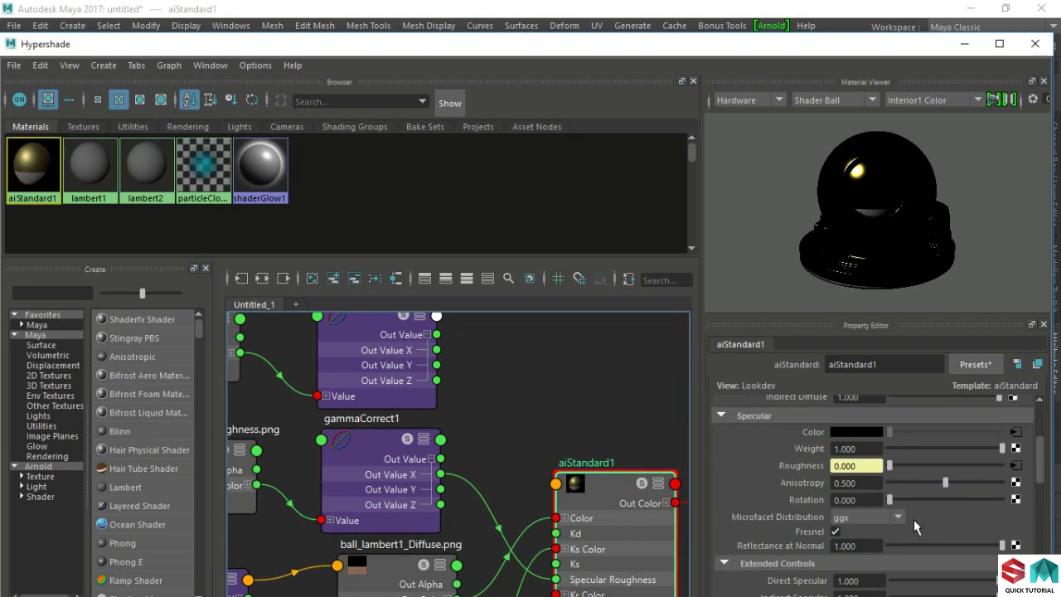
{"action": "scroll", "coordinate": [915, 525], "scroll_direction": "down", "scroll_amount": 2}
{"action": "scroll", "coordinate": [914, 525], "scroll_direction": "down", "scroll_amount": 1}
{"action": "scroll", "coordinate": [913, 518], "scroll_direction": "down", "scroll_amount": 2}
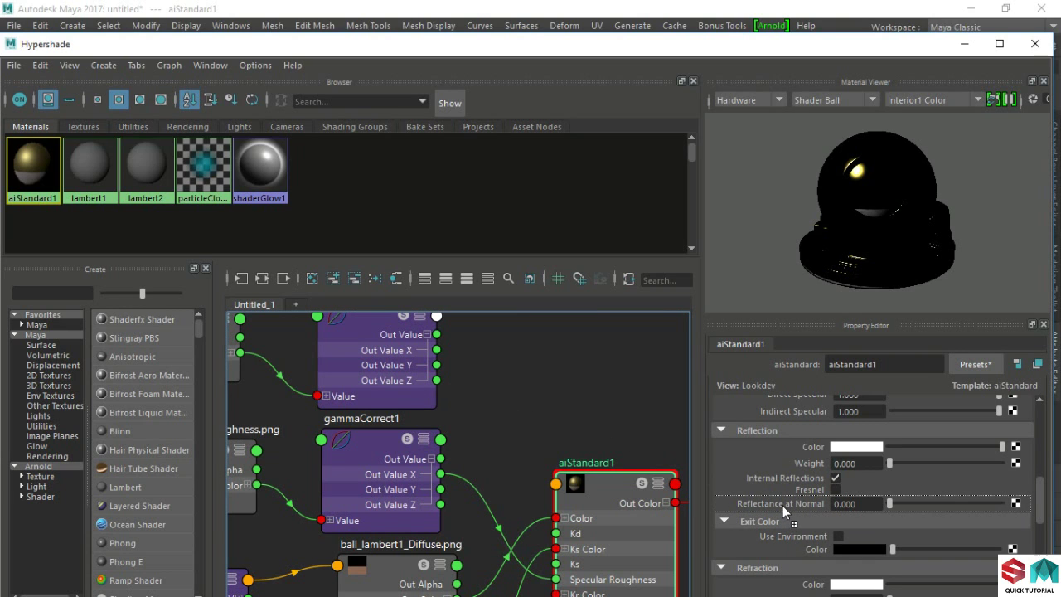
{"action": "middle_click_drag", "start_coordinate": [782, 505], "coordinate": [783, 506]}
{"action": "left_click_drag", "start_coordinate": [530, 269], "coordinate": [532, 96]}
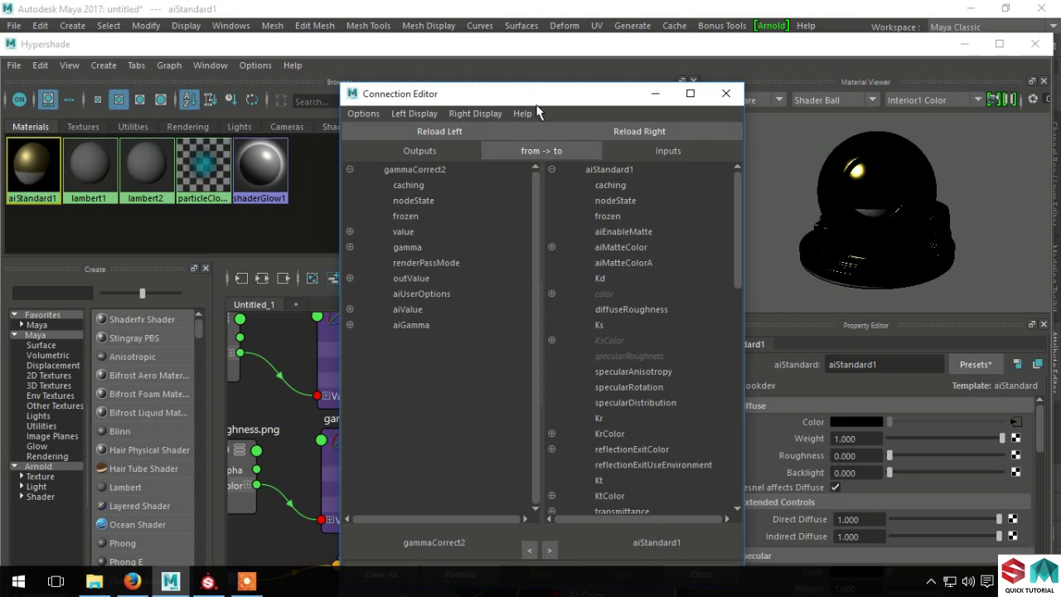
Link gammaCorrect2's valueX to aiStandard1's Ksn, close the Connection Editor, and shrink Hypershade
{"action": "left_click", "coordinate": [357, 237]}
{"action": "left_click", "coordinate": [427, 251]}
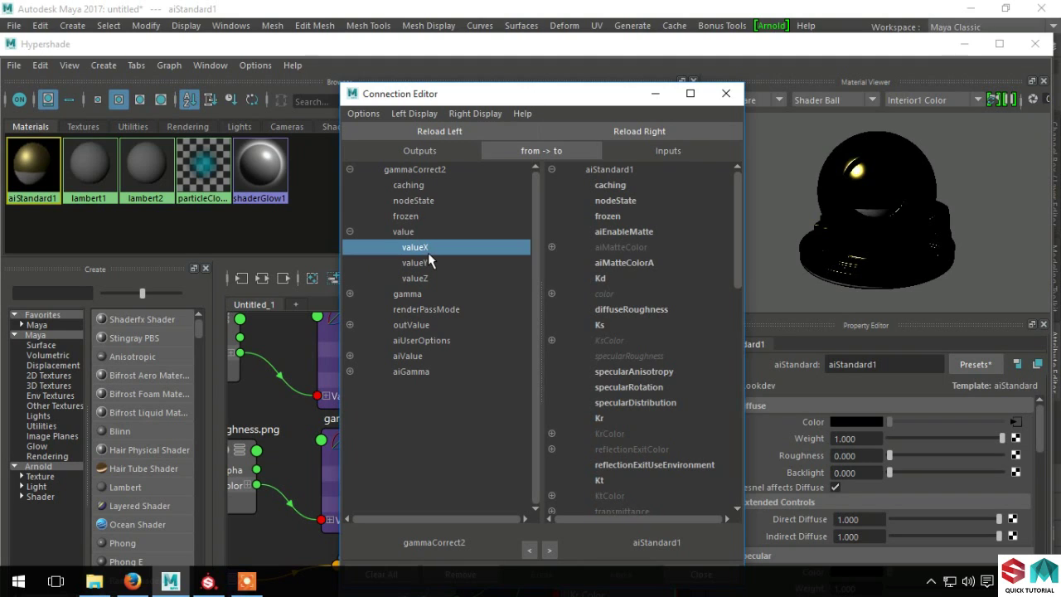
{"action": "scroll", "coordinate": [644, 385], "scroll_direction": "down", "scroll_amount": 5}
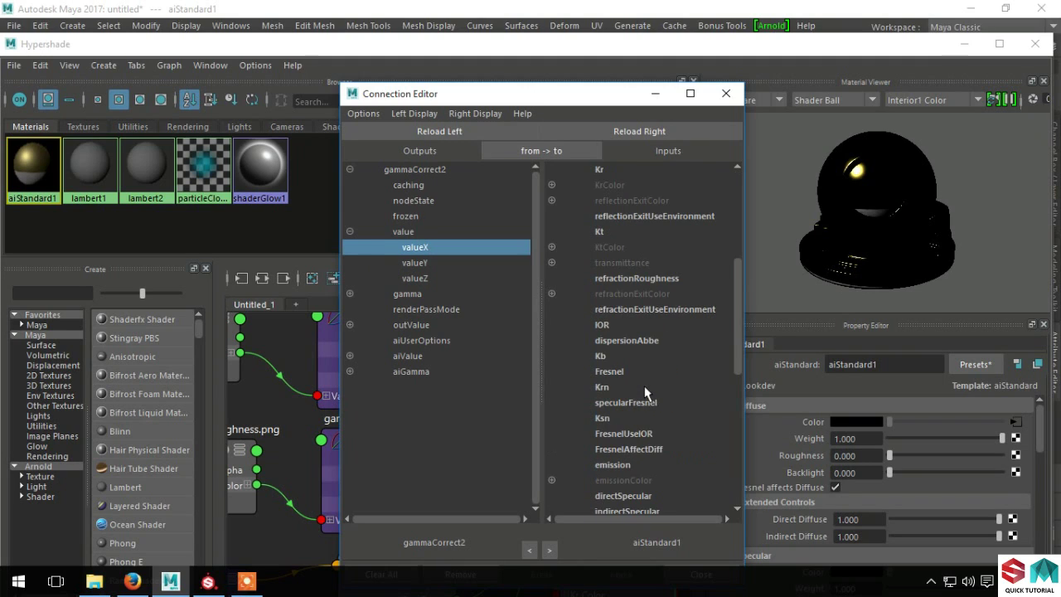
{"action": "left_click", "coordinate": [615, 420]}
{"action": "left_click_drag", "start_coordinate": [543, 99], "coordinate": [518, 37]}
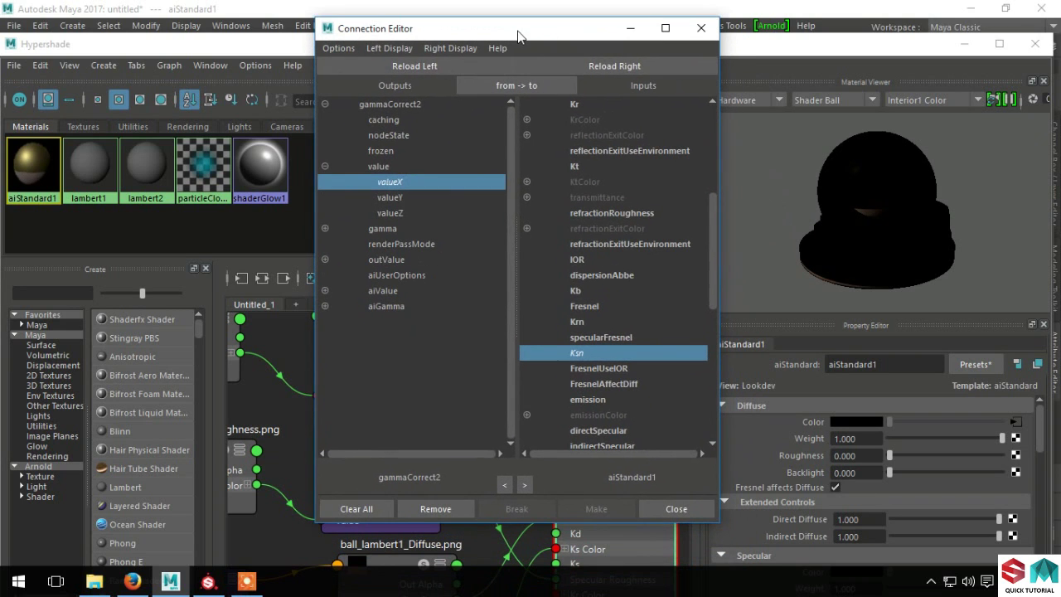
{"action": "left_click", "coordinate": [679, 511]}
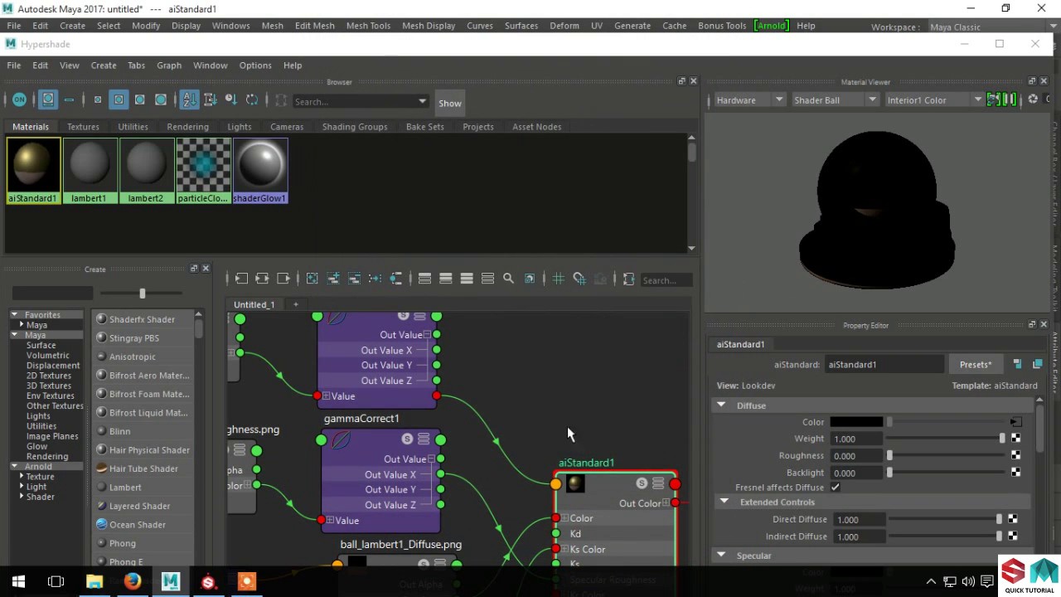
{"action": "scroll", "coordinate": [549, 442], "scroll_direction": "down", "scroll_amount": 3}
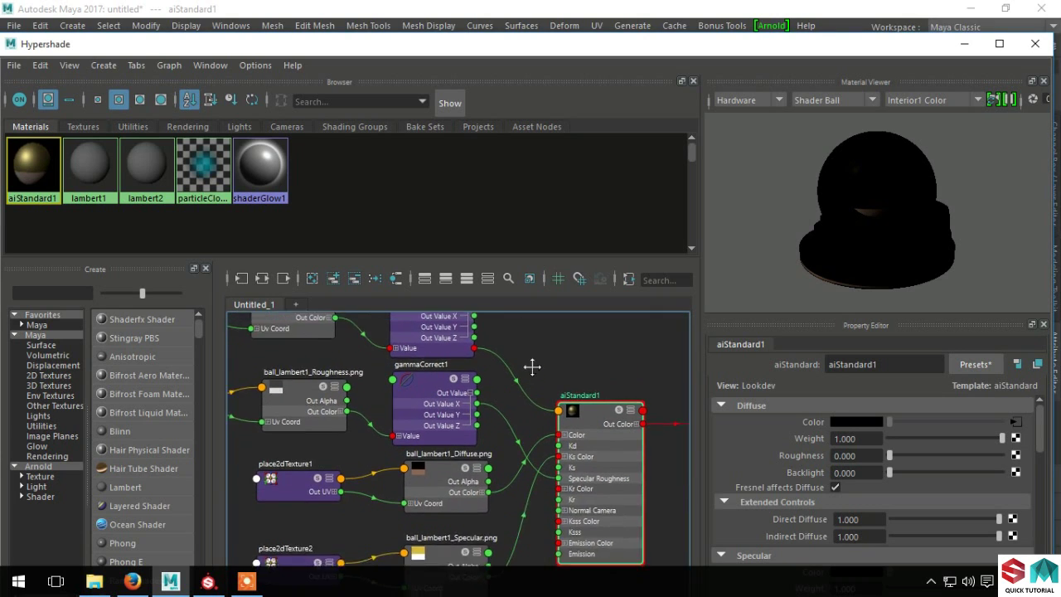
{"action": "left_click_drag", "start_coordinate": [542, 44], "coordinate": [351, 74]}
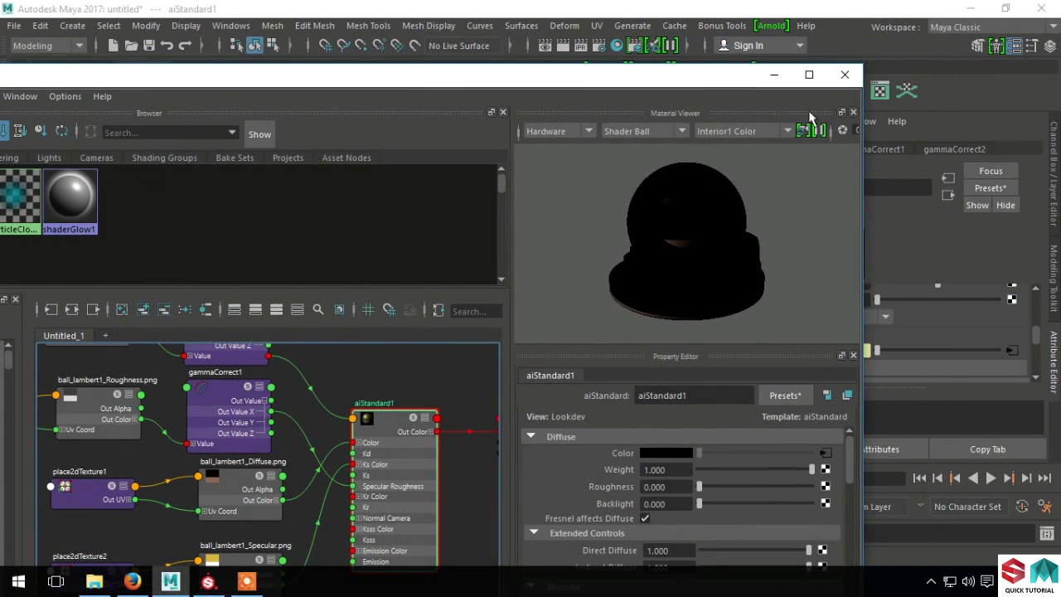
Close Hypershade and run Arnold > Render to review the sphere, then close RenderView
{"action": "left_click", "coordinate": [845, 74]}
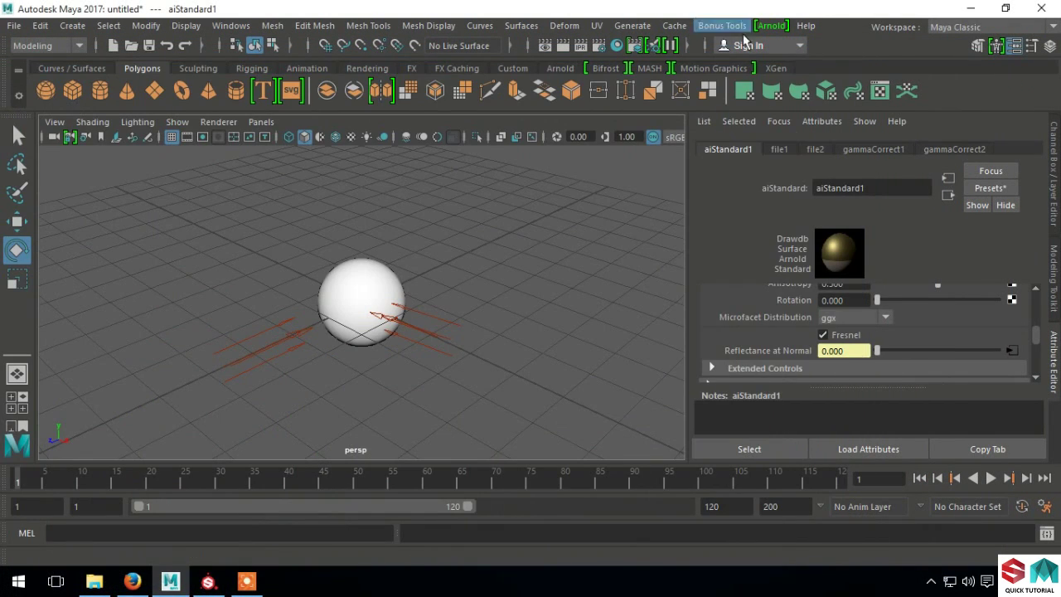
{"action": "left_click", "coordinate": [772, 26]}
{"action": "left_click", "coordinate": [808, 53]}
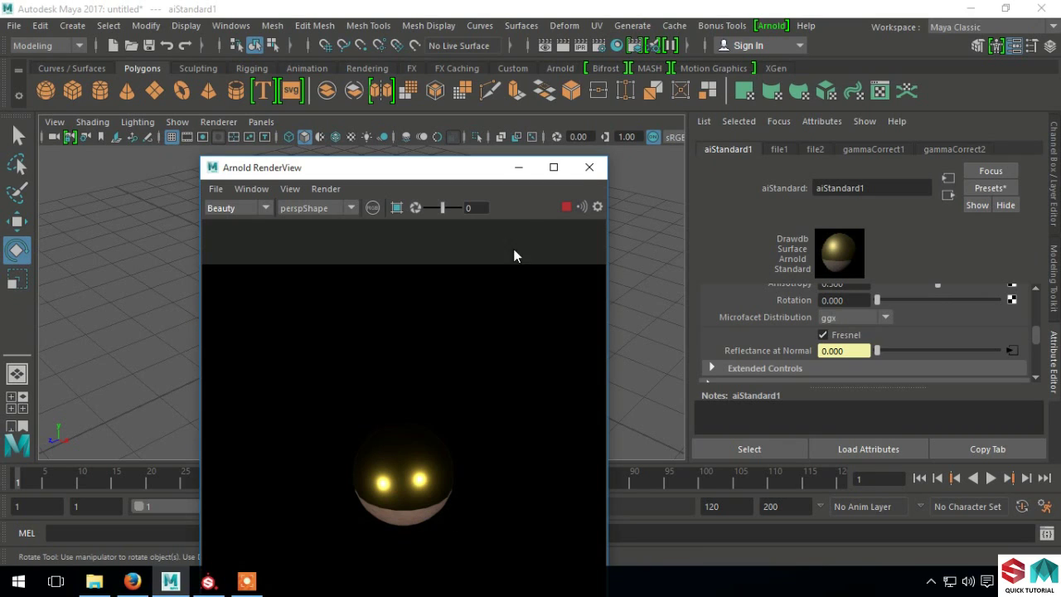
{"action": "left_click", "coordinate": [589, 167]}
{"action": "left_click", "coordinate": [557, 241]}
{"action": "key", "text": "w"}
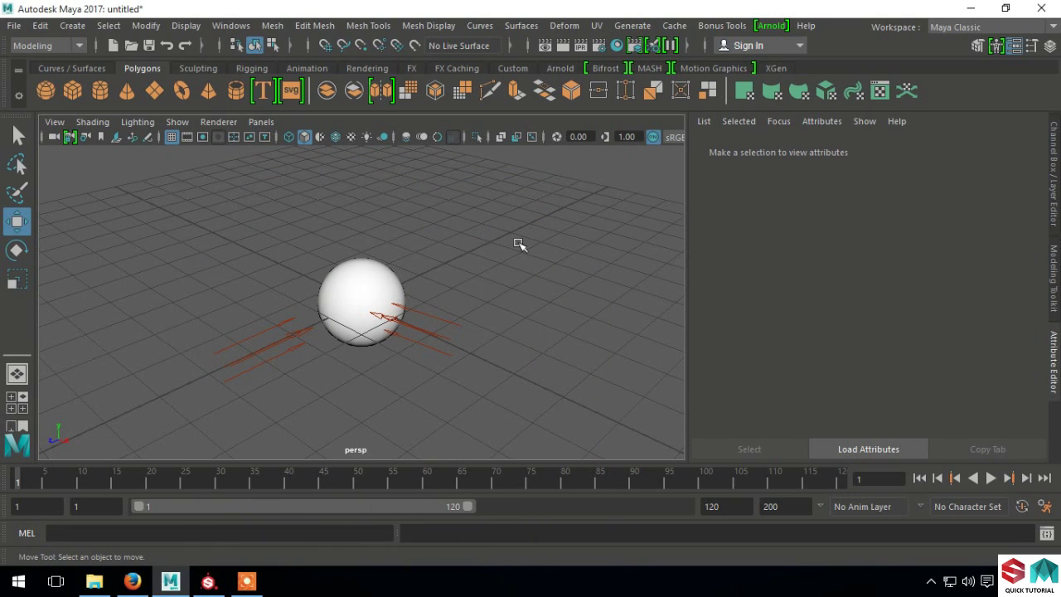
Select the sphere and attach a new File texture to aiStandard1's Bump Mapping
{"action": "left_click", "coordinate": [381, 296]}
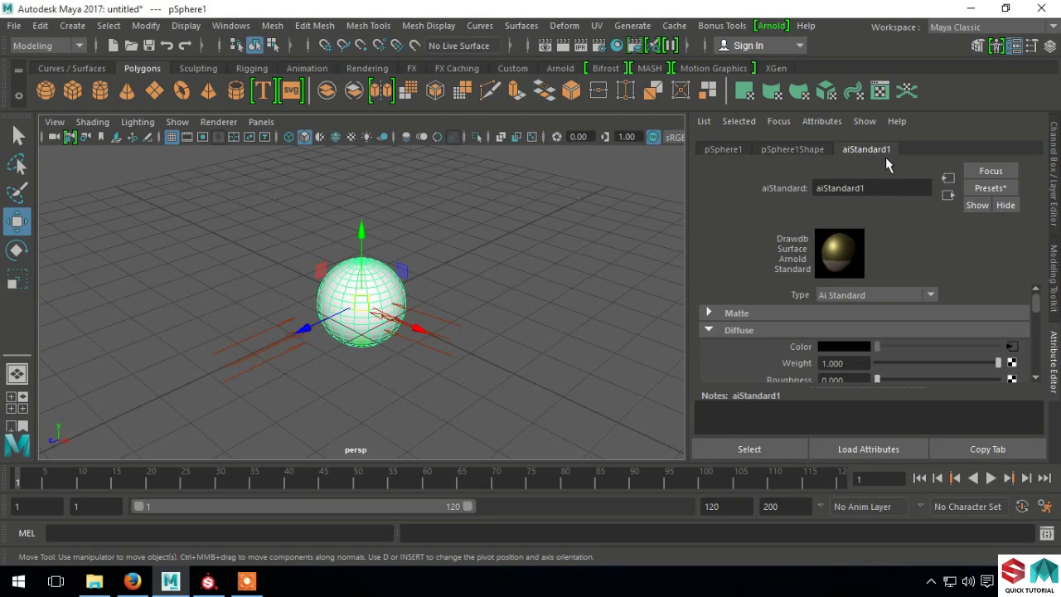
{"action": "scroll", "coordinate": [820, 336], "scroll_direction": "down", "scroll_amount": 3}
{"action": "scroll", "coordinate": [816, 331], "scroll_direction": "down", "scroll_amount": 3}
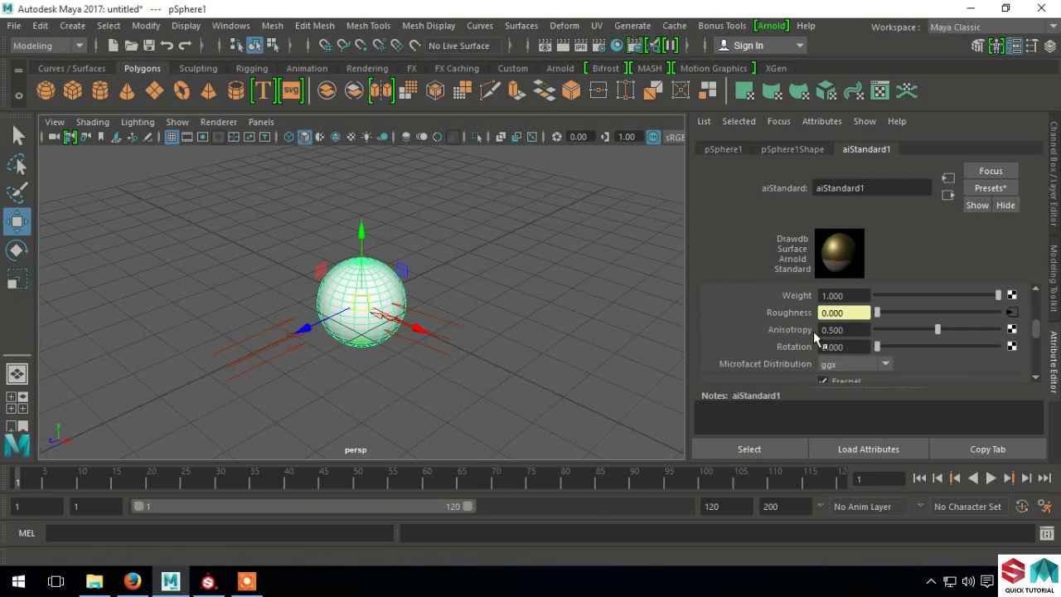
{"action": "scroll", "coordinate": [813, 331], "scroll_direction": "down", "scroll_amount": 2}
{"action": "scroll", "coordinate": [814, 333], "scroll_direction": "down", "scroll_amount": 2}
{"action": "scroll", "coordinate": [809, 331], "scroll_direction": "down", "scroll_amount": 2}
{"action": "scroll", "coordinate": [797, 334], "scroll_direction": "down", "scroll_amount": 2}
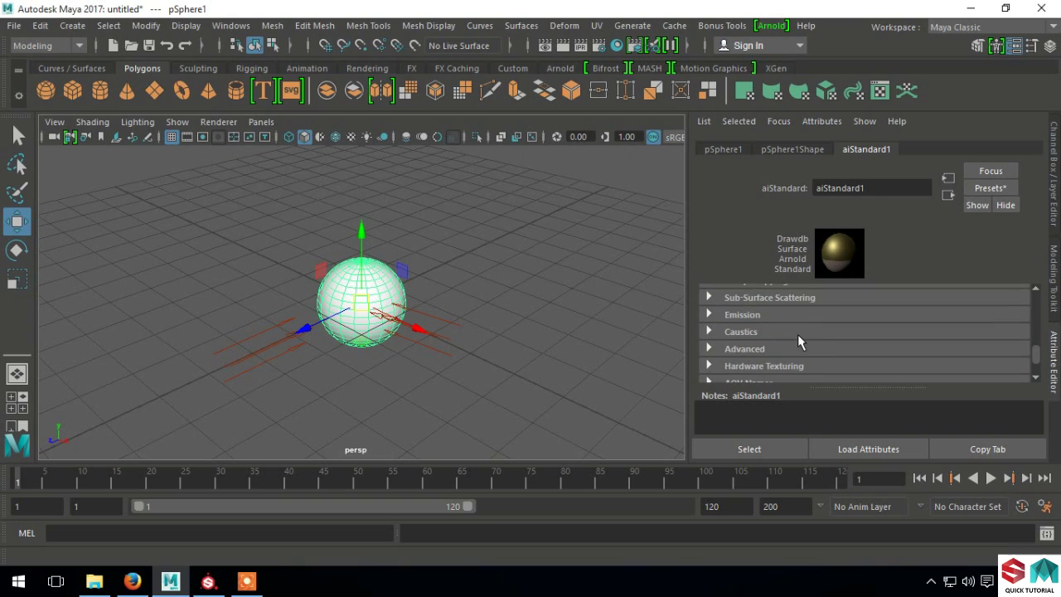
{"action": "scroll", "coordinate": [797, 334], "scroll_direction": "down", "scroll_amount": 2}
{"action": "scroll", "coordinate": [797, 334], "scroll_direction": "up", "scroll_amount": 5}
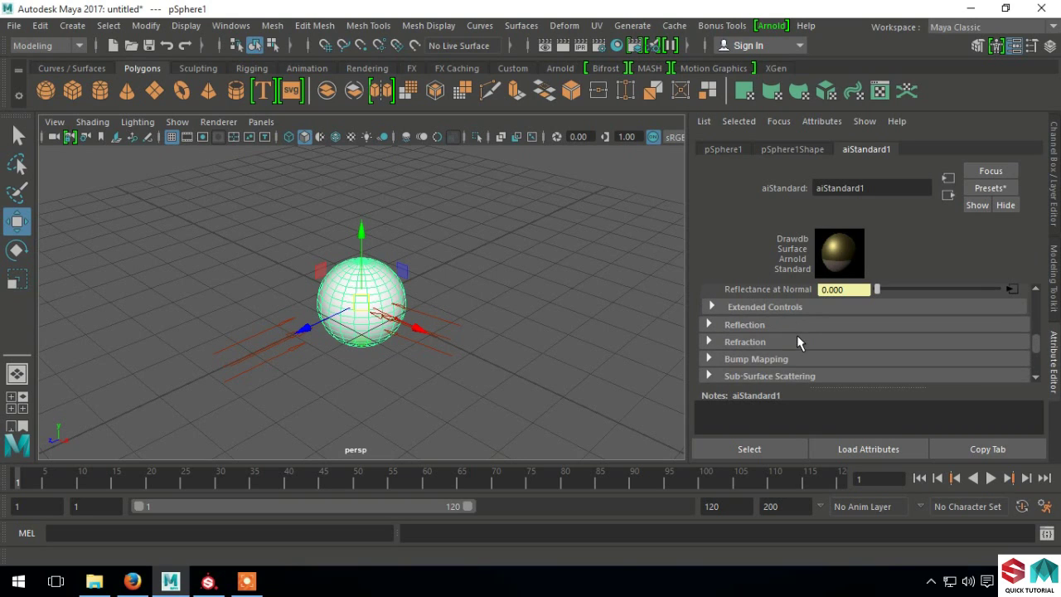
{"action": "left_click", "coordinate": [718, 364]}
{"action": "scroll", "coordinate": [769, 365], "scroll_direction": "down", "scroll_amount": 1}
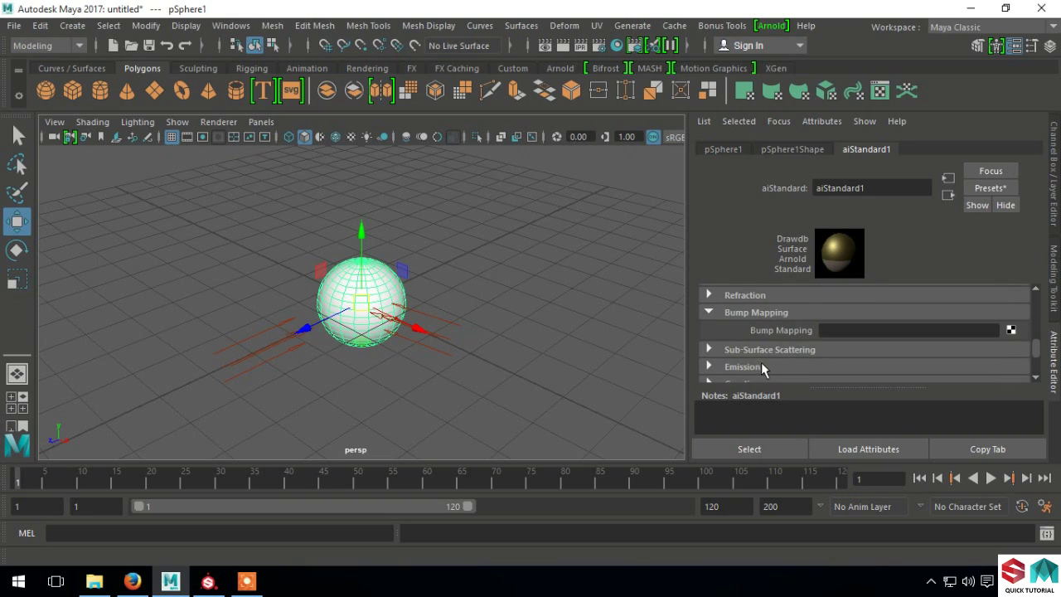
{"action": "left_click", "coordinate": [1011, 331]}
{"action": "left_click", "coordinate": [466, 394]}
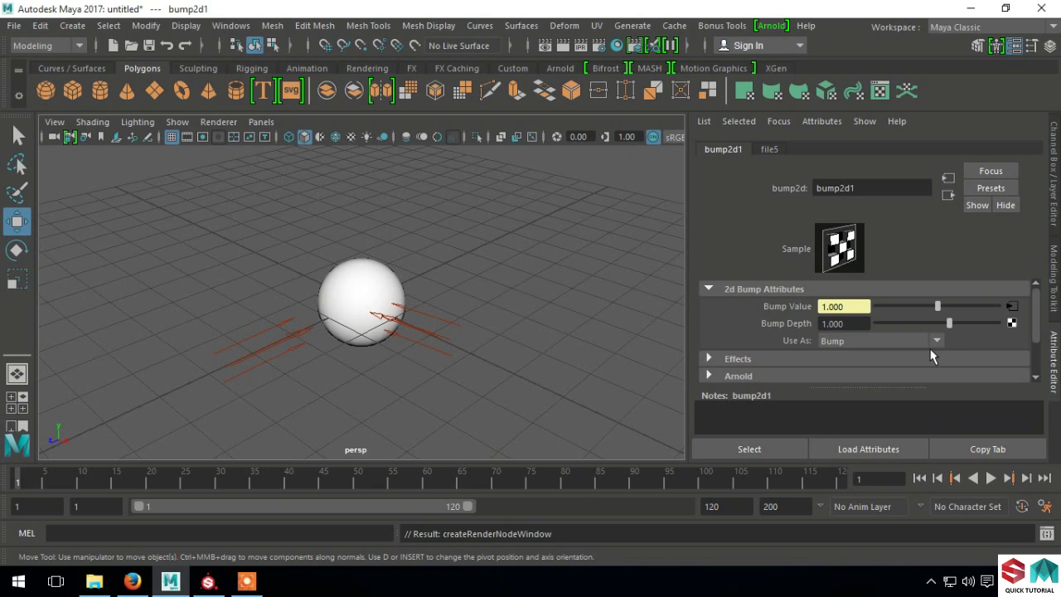
Set bump2d1 to Tangent Space Normals and turn off Arnold's Flip G Channel
{"action": "left_click", "coordinate": [885, 342]}
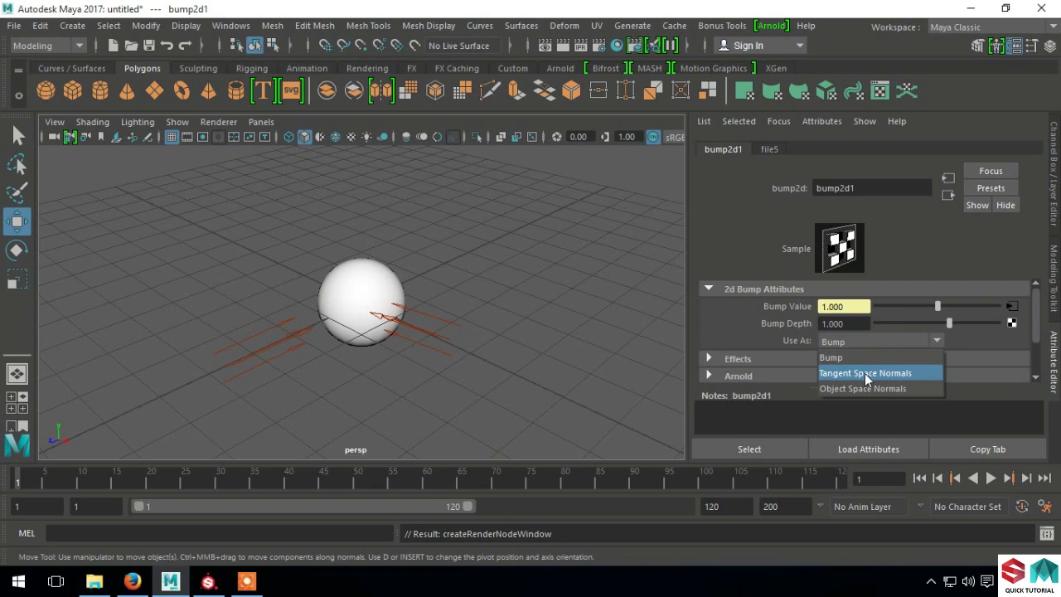
{"action": "left_click", "coordinate": [864, 373]}
{"action": "scroll", "coordinate": [862, 357], "scroll_direction": "down", "scroll_amount": 2}
{"action": "left_click", "coordinate": [741, 332]}
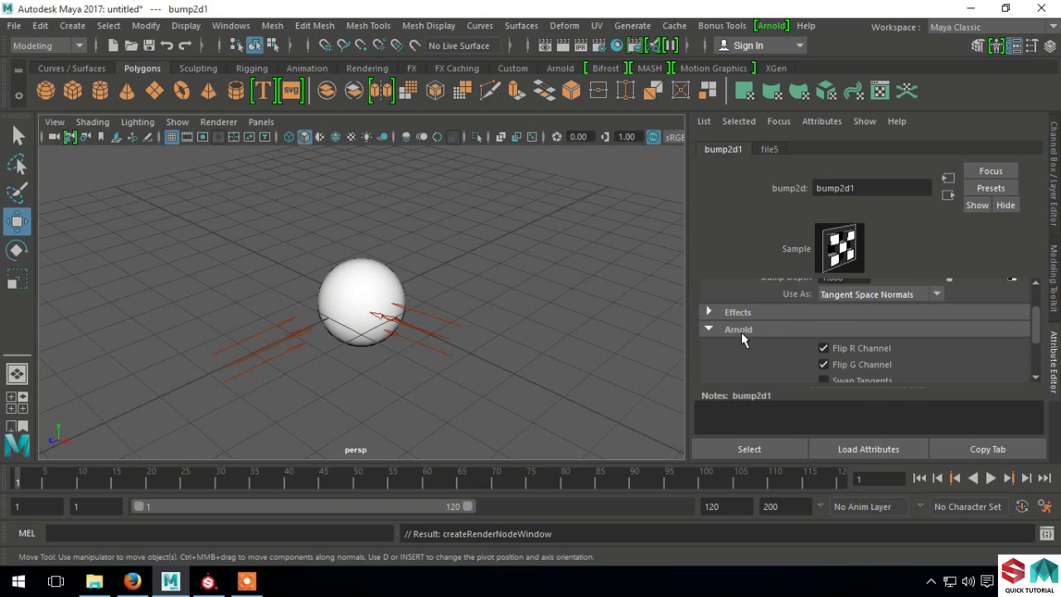
{"action": "left_click", "coordinate": [834, 368]}
{"action": "scroll", "coordinate": [962, 358], "scroll_direction": "up", "scroll_amount": 2}
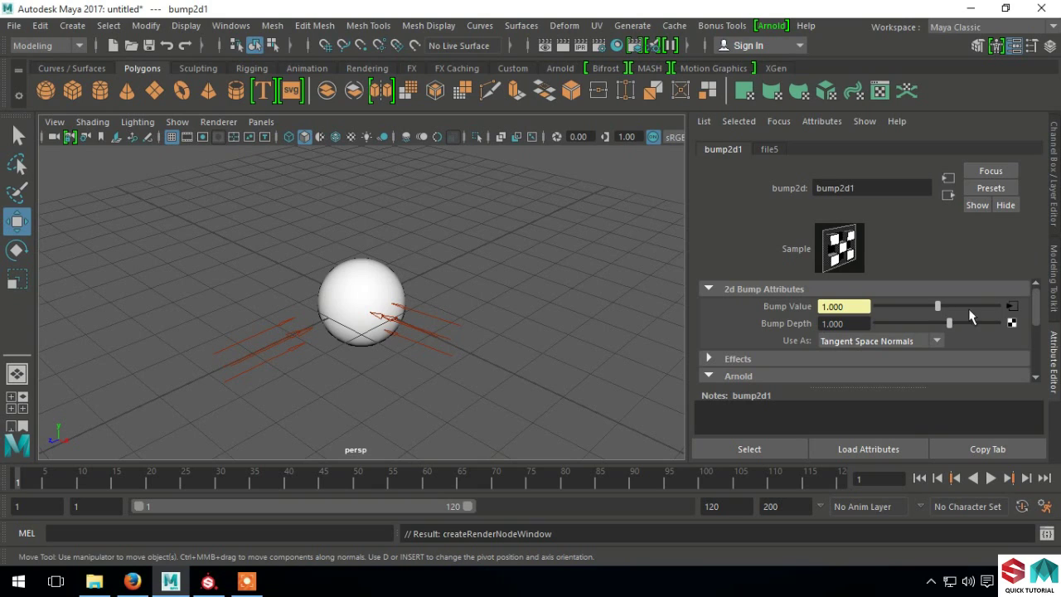
Load ball_lambert1_Normal.png as file5's image
{"action": "left_click", "coordinate": [1011, 322]}
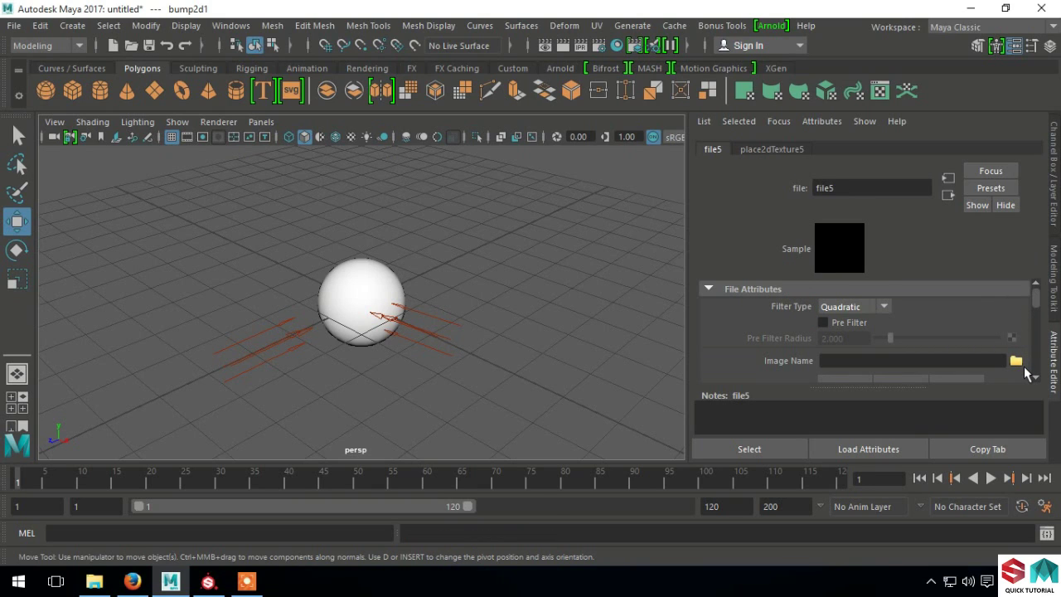
{"action": "left_click", "coordinate": [1016, 361]}
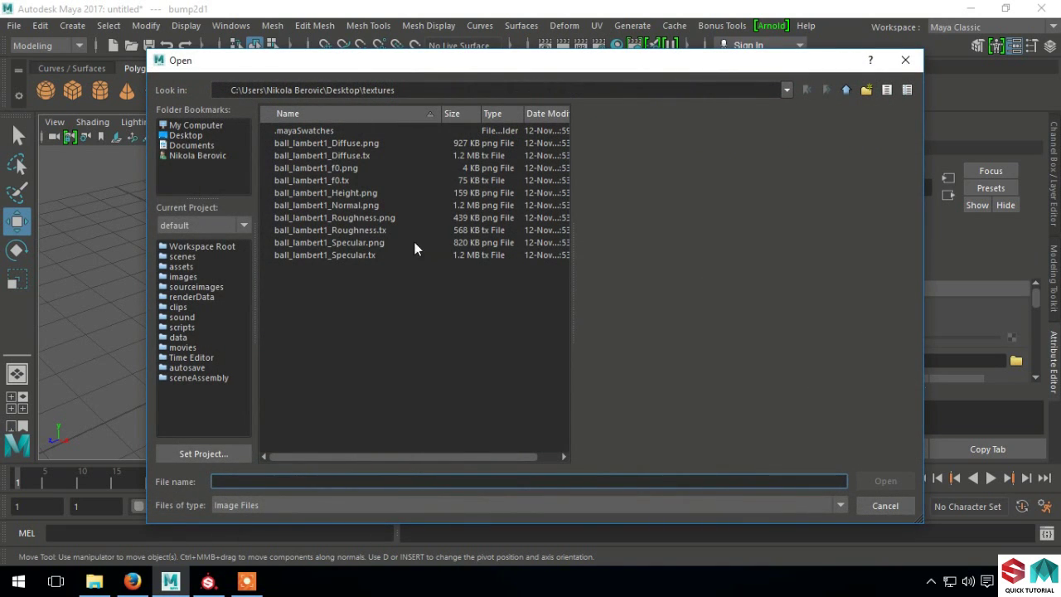
{"action": "left_click", "coordinate": [365, 206]}
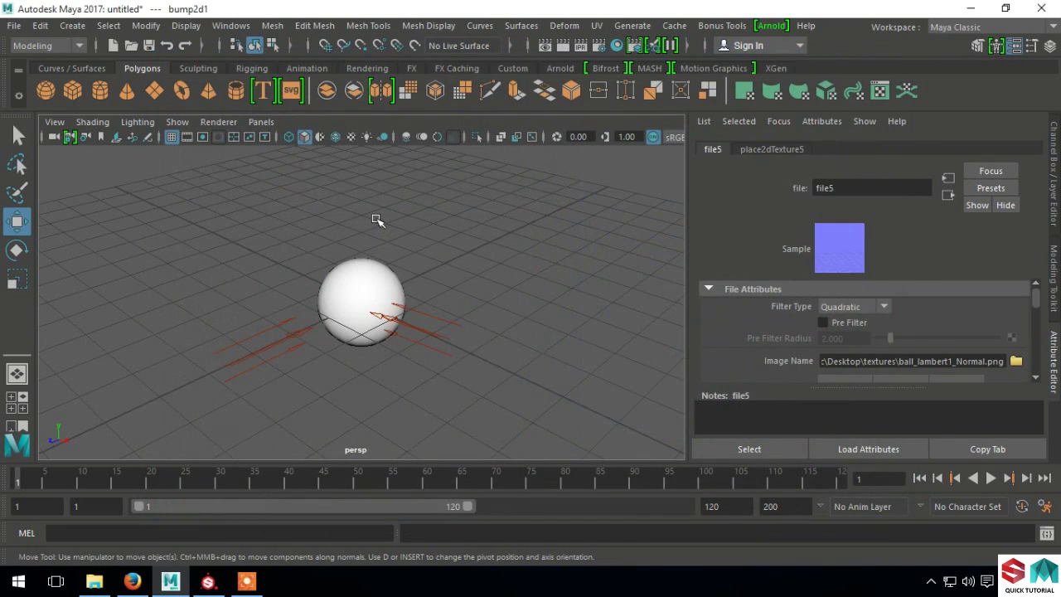
{"action": "scroll", "coordinate": [983, 333], "scroll_direction": "down", "scroll_amount": 2}
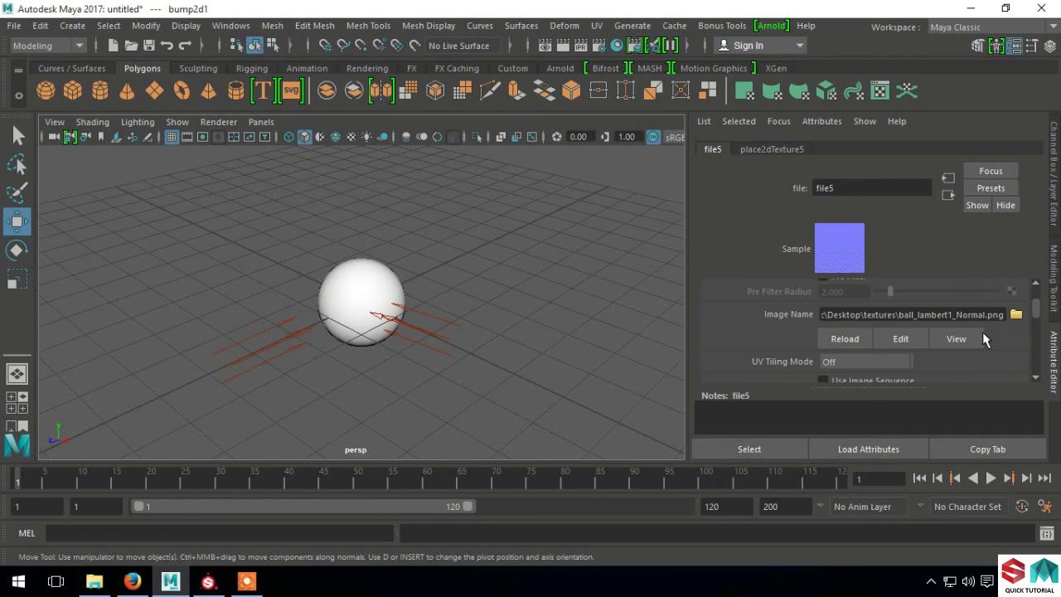
Launch an Arnold RenderView IPR render and orbit and dolly the camera around the sphere
{"action": "left_click", "coordinate": [770, 26]}
{"action": "left_click", "coordinate": [774, 47]}
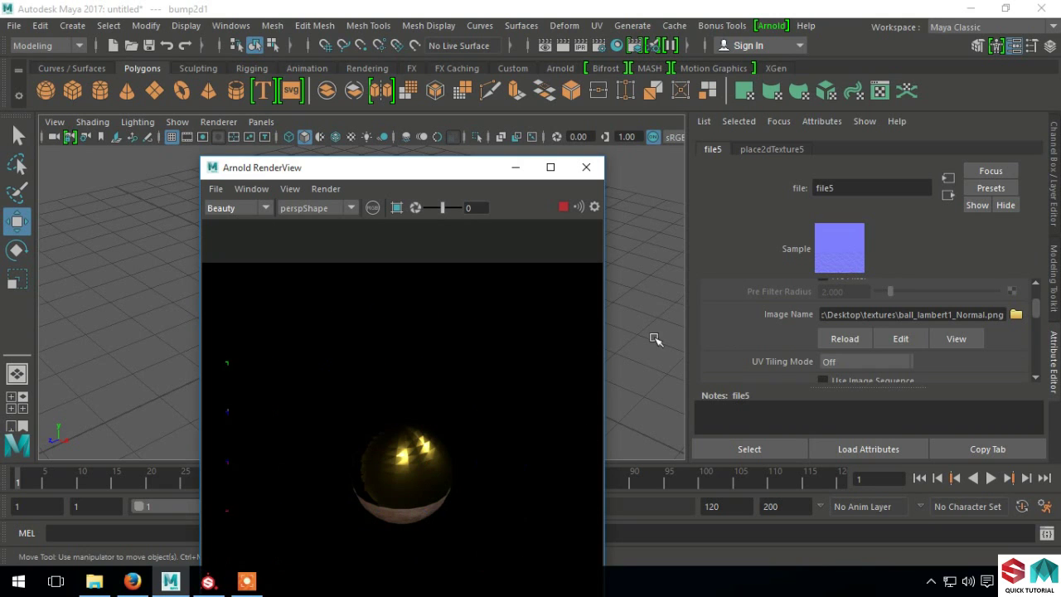
{"action": "left_click_drag", "start_coordinate": [655, 339], "coordinate": [644, 312], "text": "alt"}
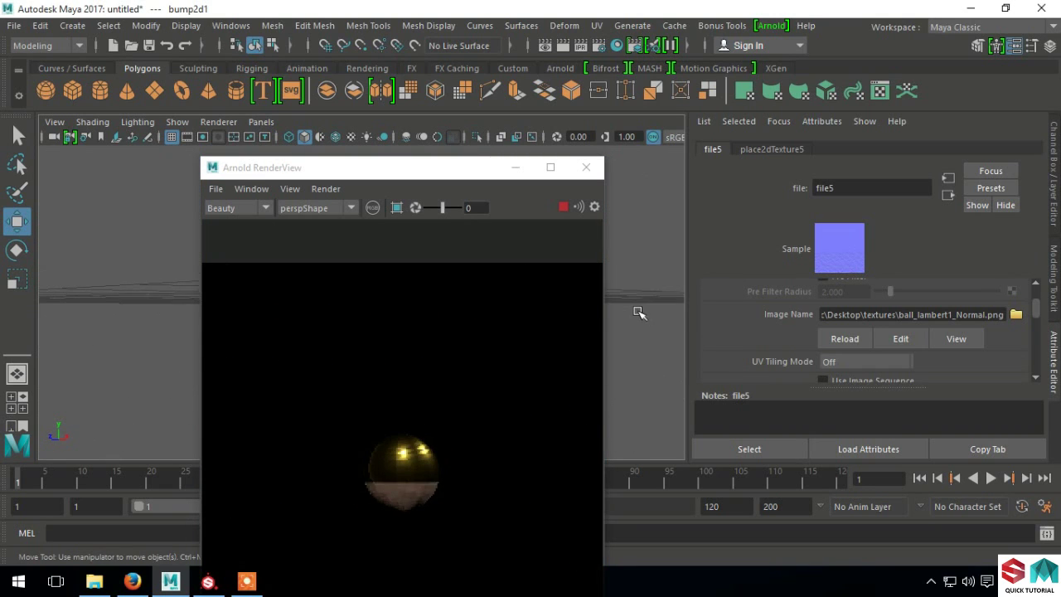
{"action": "scroll", "coordinate": [638, 312], "scroll_direction": "up", "scroll_amount": 3}
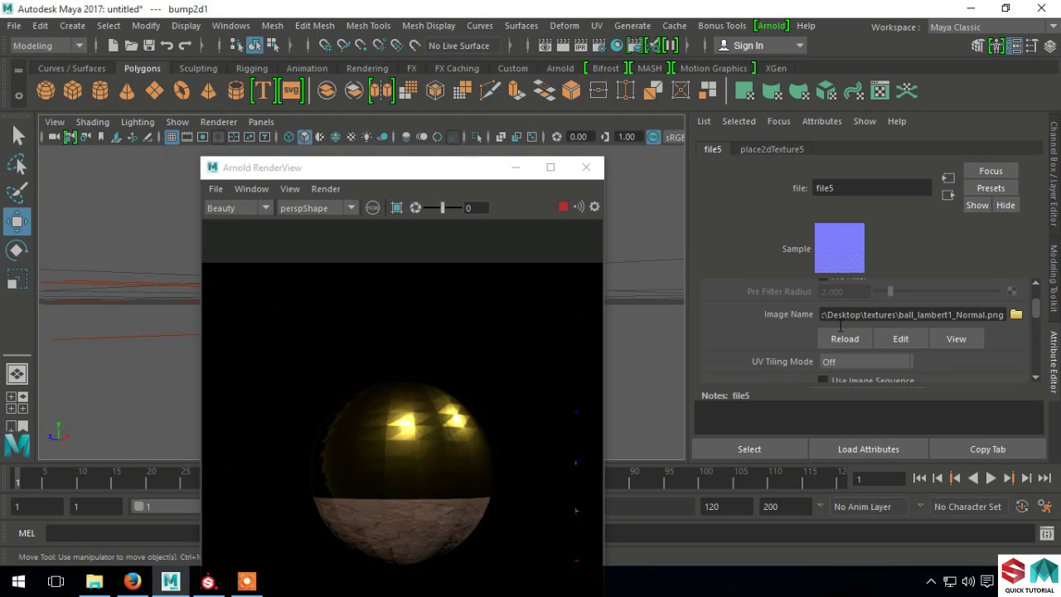
{"action": "scroll", "coordinate": [870, 359], "scroll_direction": "up", "scroll_amount": 1}
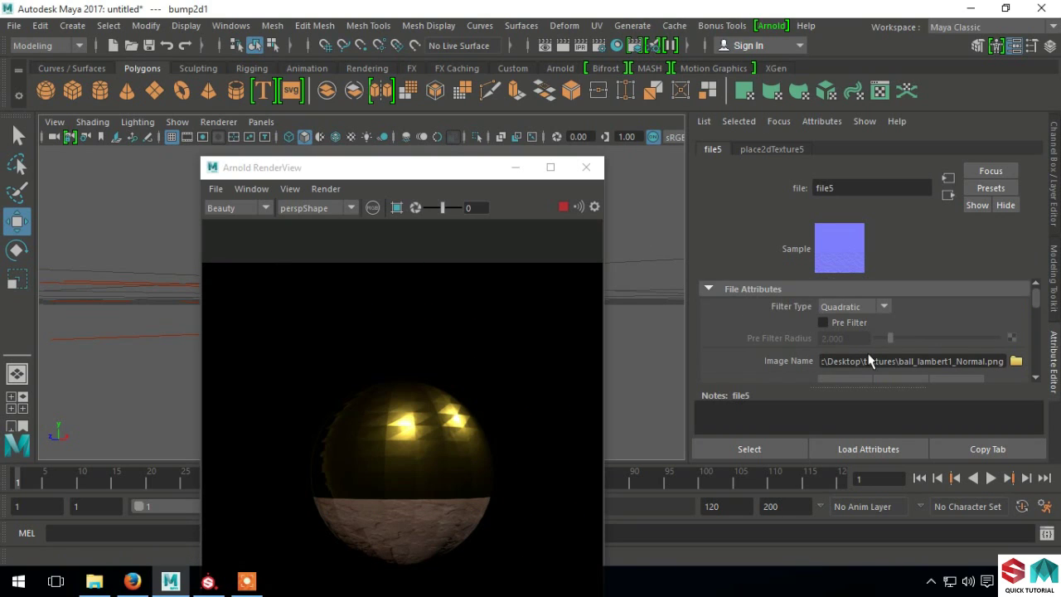
Set file5's Color Space to Raw and orbit the viewport to refresh the render
{"action": "scroll", "coordinate": [870, 358], "scroll_direction": "down", "scroll_amount": 2}
{"action": "scroll", "coordinate": [863, 359], "scroll_direction": "down", "scroll_amount": 2}
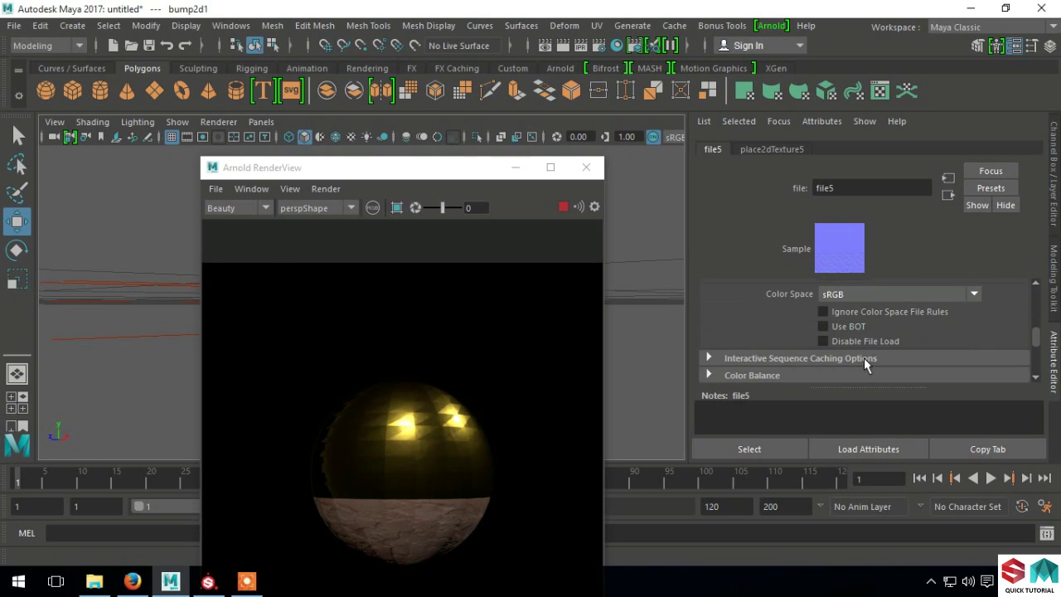
{"action": "left_click", "coordinate": [861, 303]}
{"action": "scroll", "coordinate": [861, 342], "scroll_direction": "up", "scroll_amount": 2}
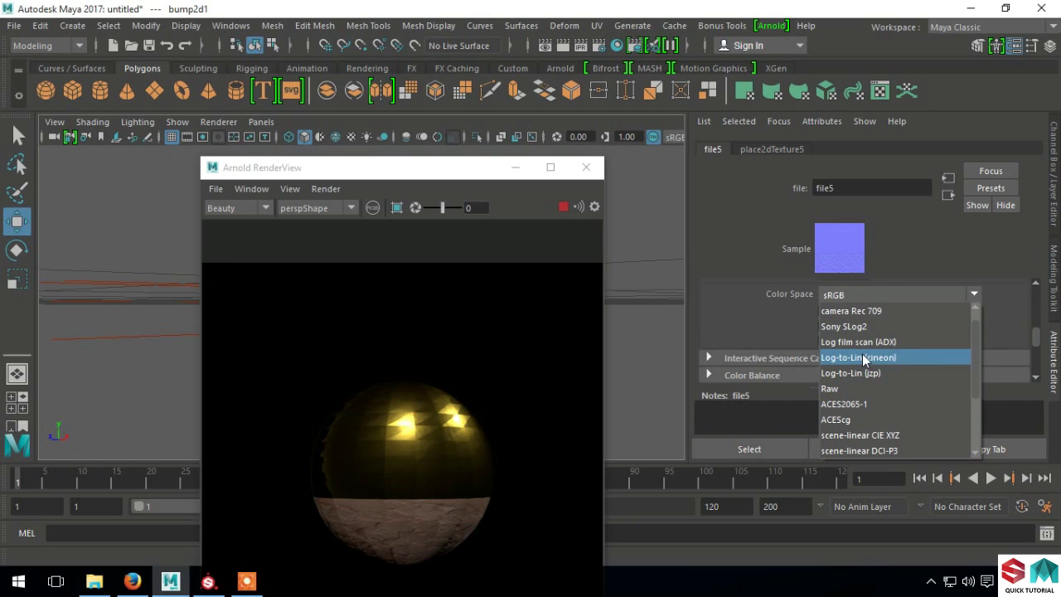
{"action": "left_click", "coordinate": [854, 388]}
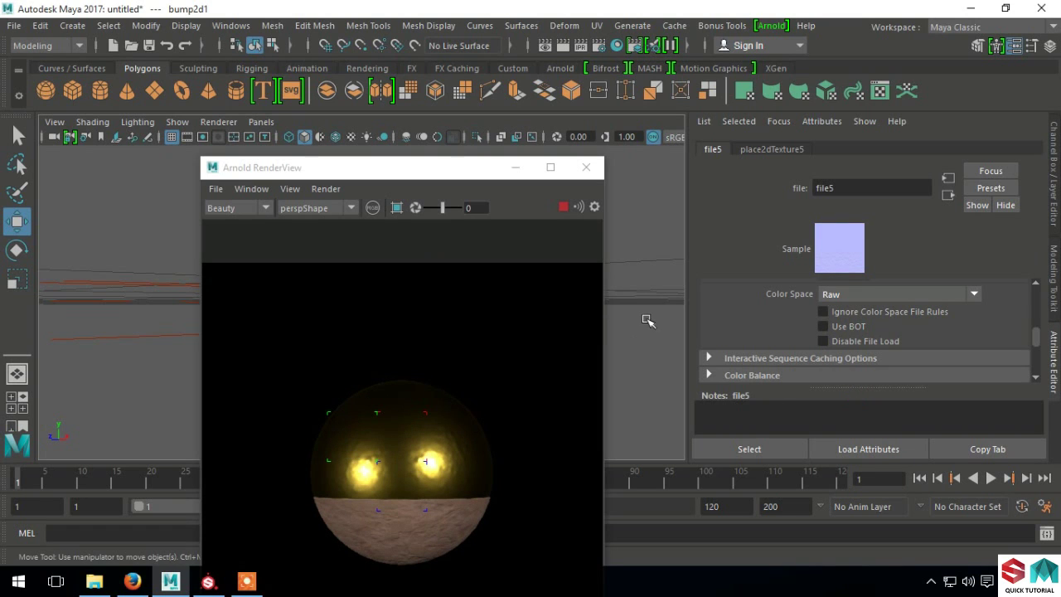
{"action": "mouse_move", "coordinate": [646, 322]}
{"action": "left_mouse_down", "text": "alt"}
{"action": "mouse_move", "coordinate": [629, 337]}
{"action": "mouse_move", "coordinate": [641, 313]}
{"action": "left_mouse_up", "text": "alt"}
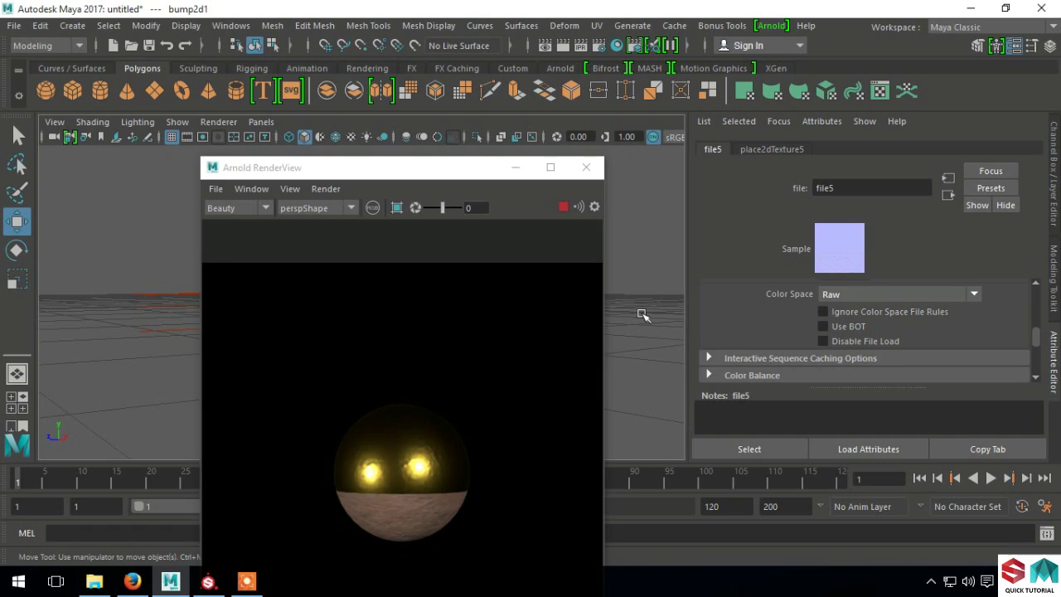
Close the render view, delete both directional lights and add an Arnold skydome light
{"action": "left_click", "coordinate": [586, 167]}
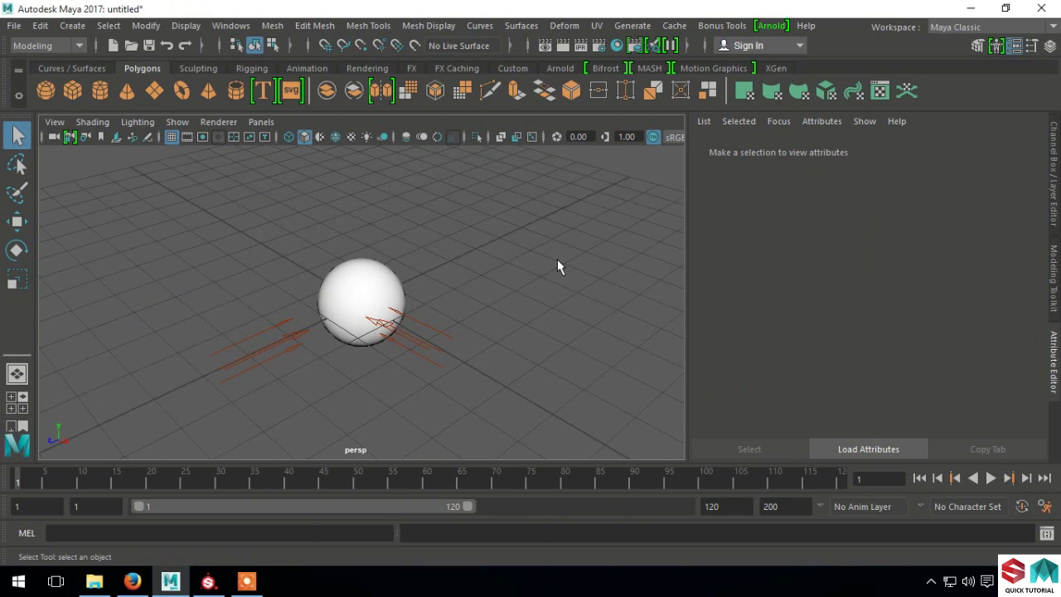
{"action": "left_click", "coordinate": [290, 350]}
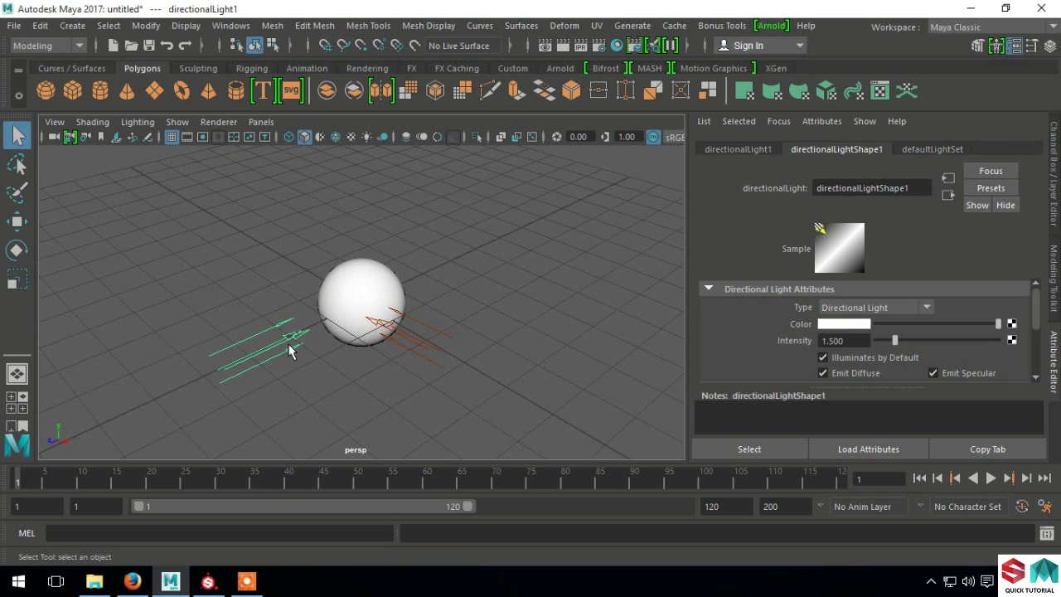
{"action": "key", "text": "Delete"}
{"action": "left_click", "coordinate": [426, 355]}
{"action": "key", "text": "Delete"}
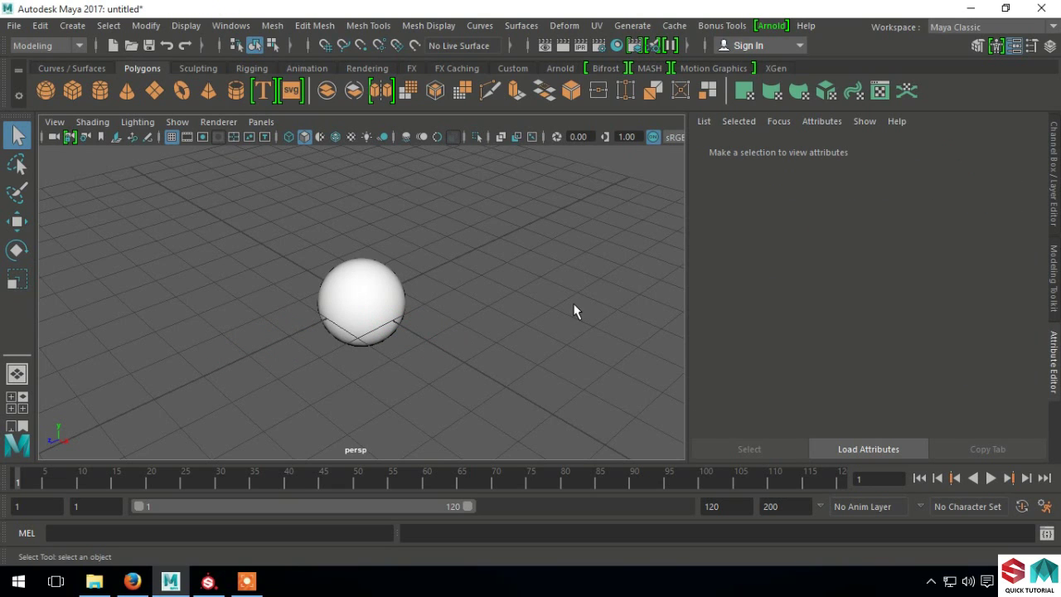
{"action": "left_click", "coordinate": [774, 26]}
{"action": "mouse_move", "coordinate": [785, 89]}
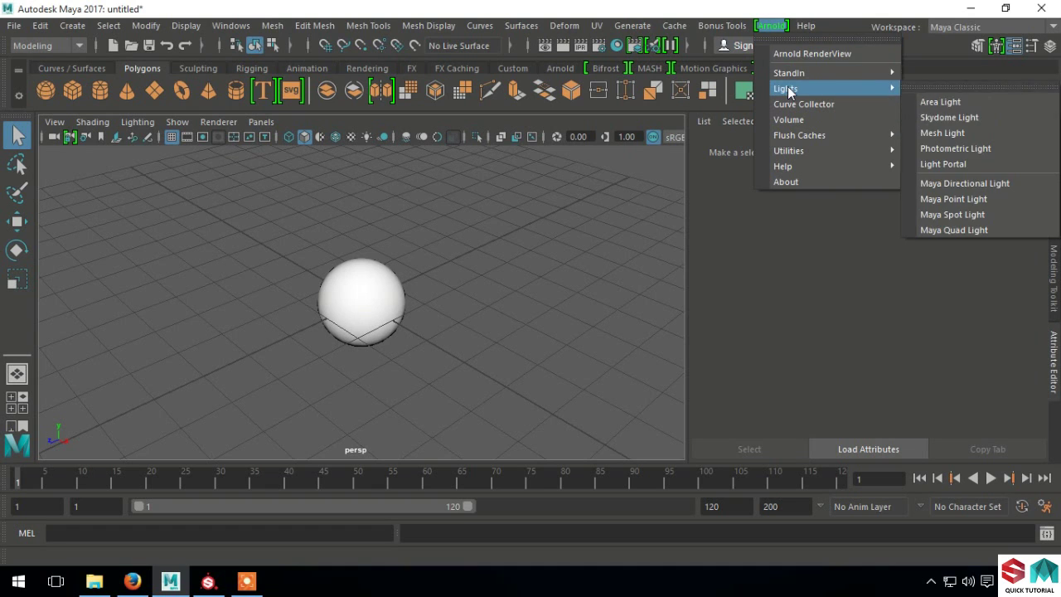
{"action": "left_click", "coordinate": [1030, 125]}
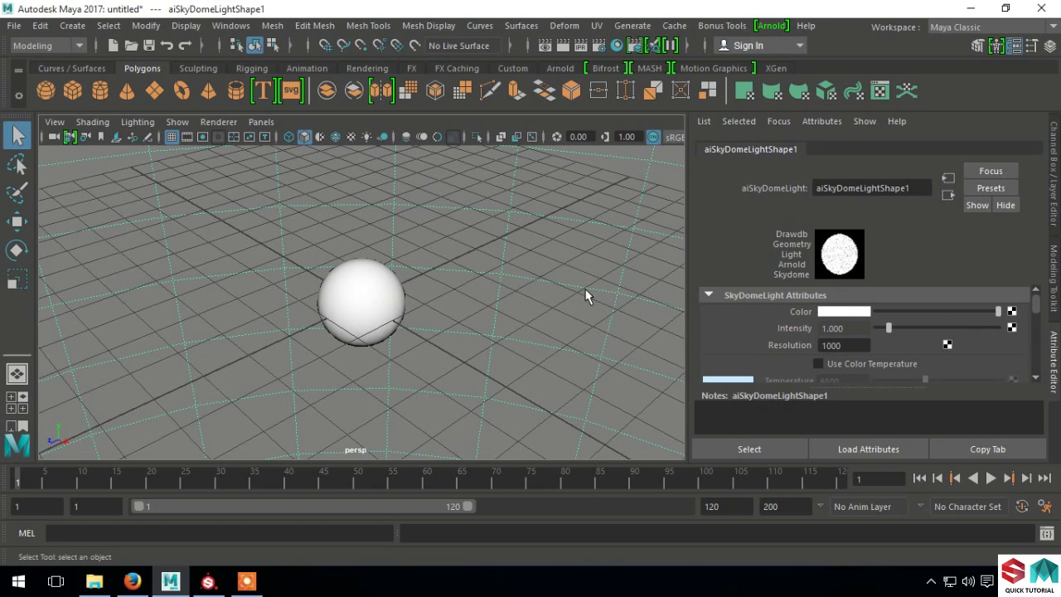
Drive the skydome color with a file texture loading HDR_029_Sky_Cloudy_Env.hdr
{"action": "left_click", "coordinate": [1011, 311]}
{"action": "left_click", "coordinate": [510, 395]}
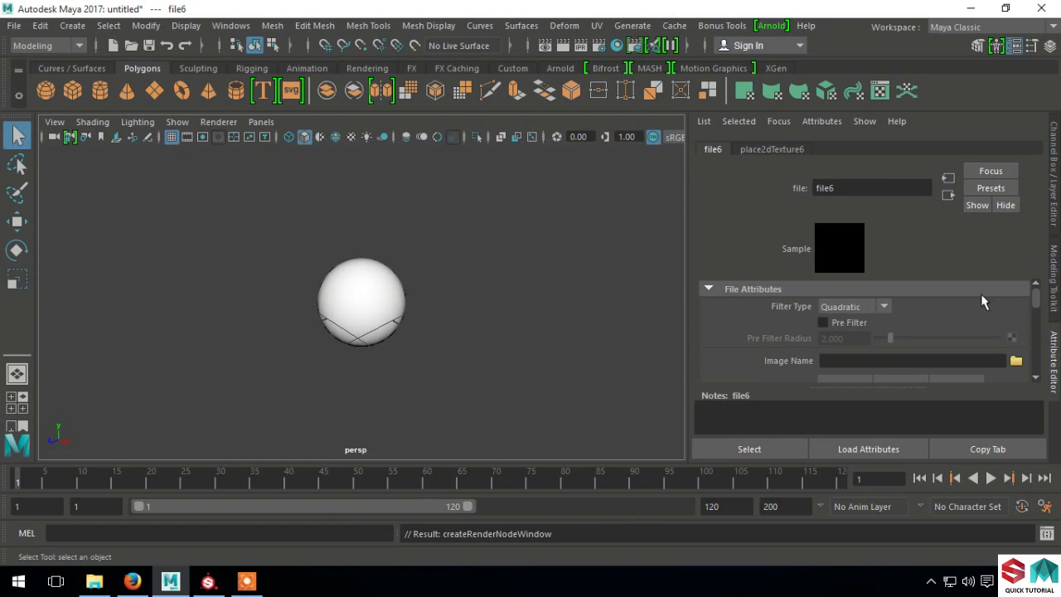
{"action": "left_click", "coordinate": [1015, 361]}
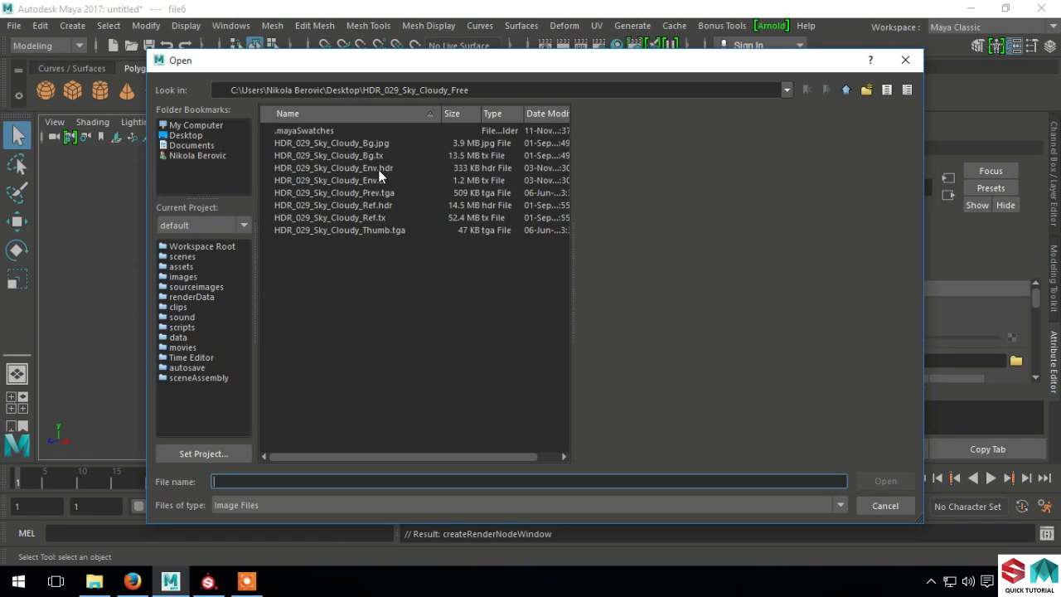
{"action": "left_click", "coordinate": [378, 169]}
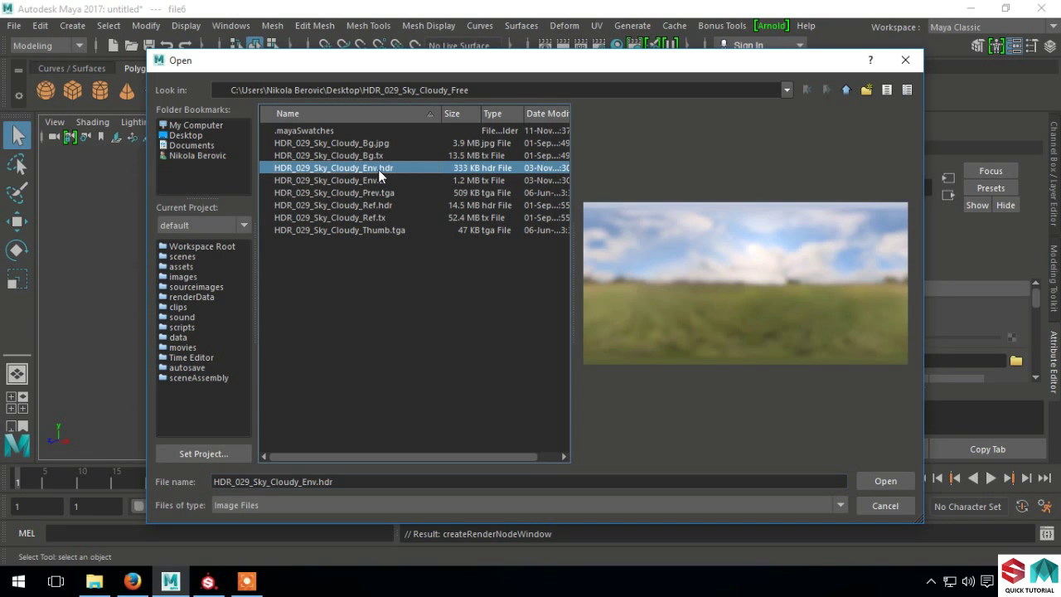
{"action": "double_click", "coordinate": [383, 169]}
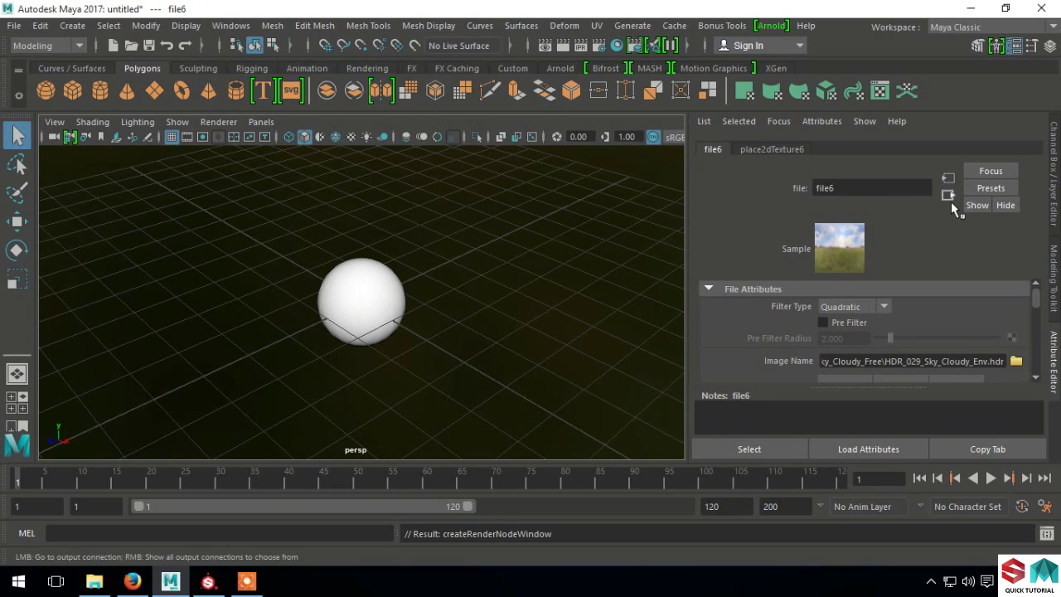
{"action": "left_click", "coordinate": [771, 25]}
Start an Arnold render and set aiSkyDomeLightShape1 intensity to 0.2
{"action": "left_click", "coordinate": [773, 54]}
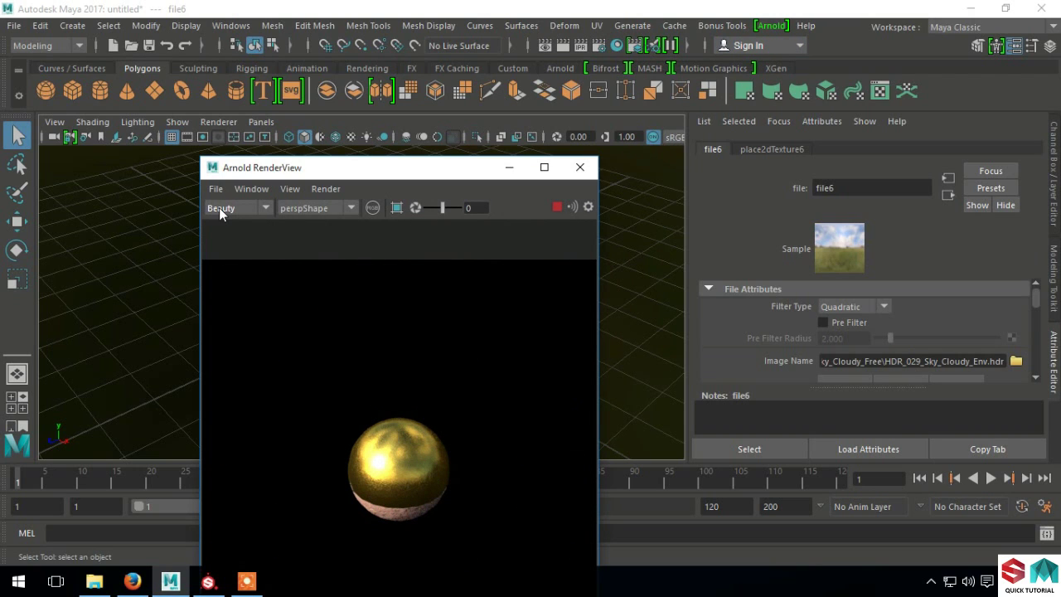
{"action": "left_click", "coordinate": [627, 297]}
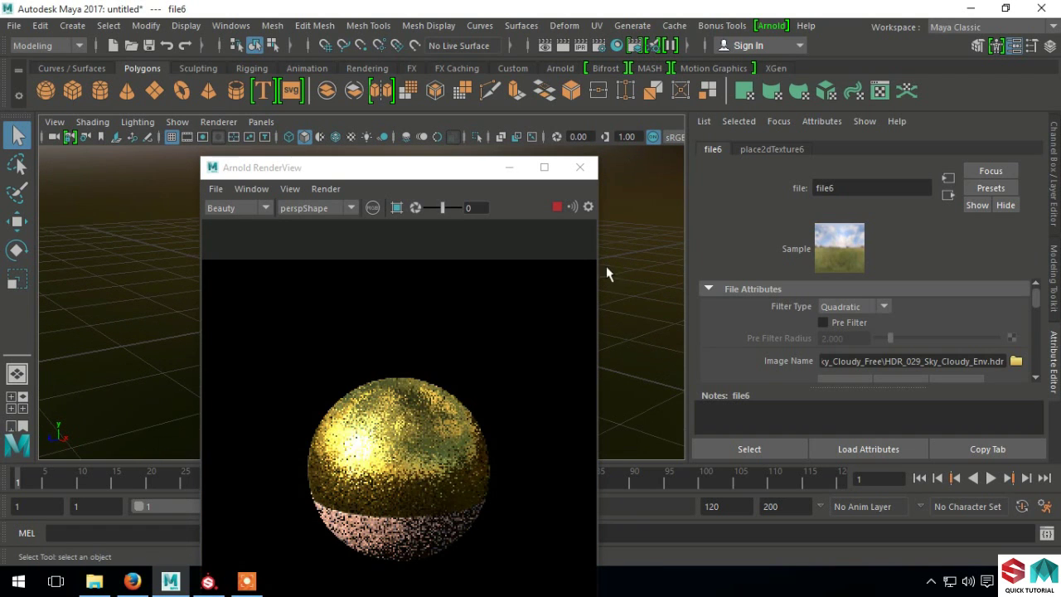
{"action": "left_click", "coordinate": [950, 196]}
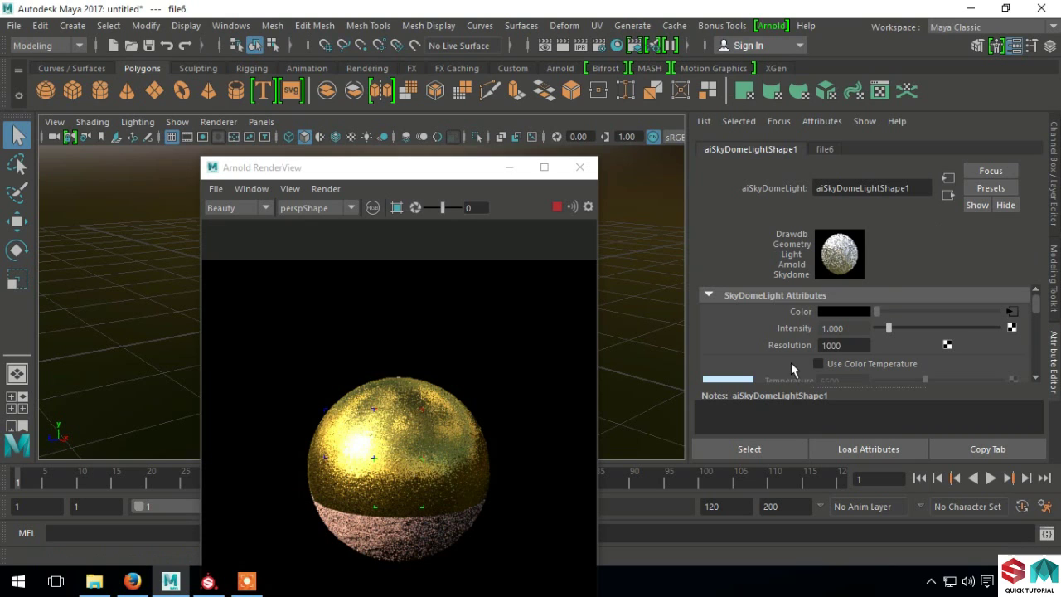
{"action": "left_click_drag", "start_coordinate": [889, 328], "coordinate": [890, 338]}
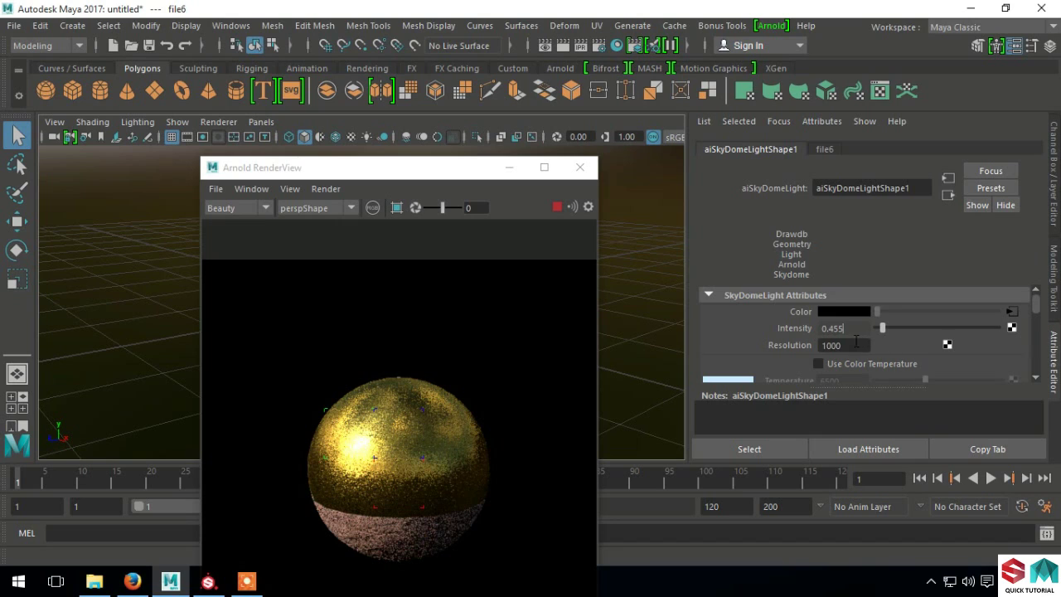
{"action": "left_click_drag", "start_coordinate": [847, 329], "coordinate": [764, 328]}
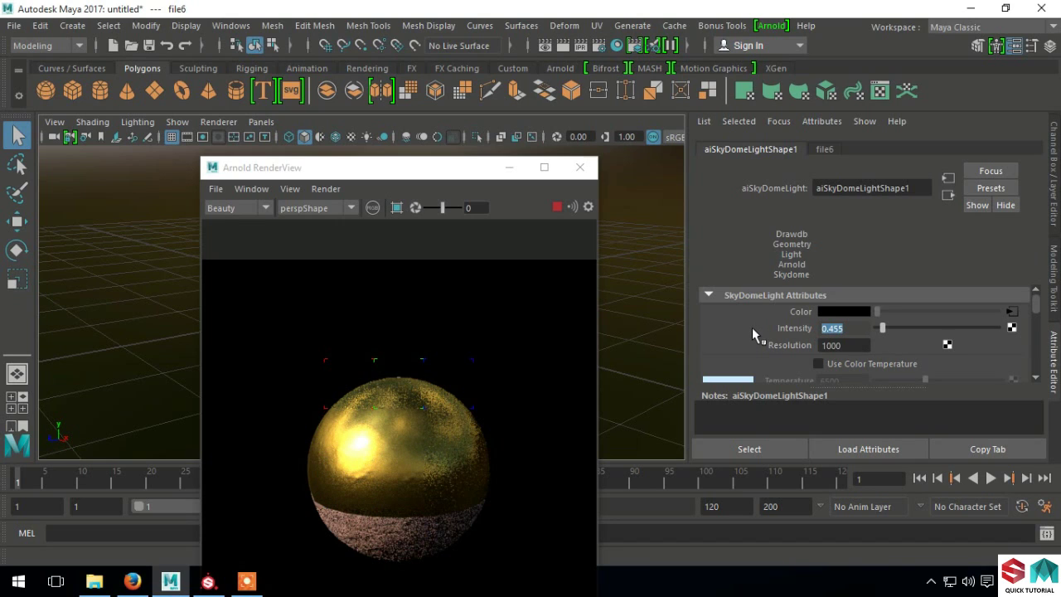
{"action": "type", "text": "0.2"}
{"action": "key", "text": "Return"}
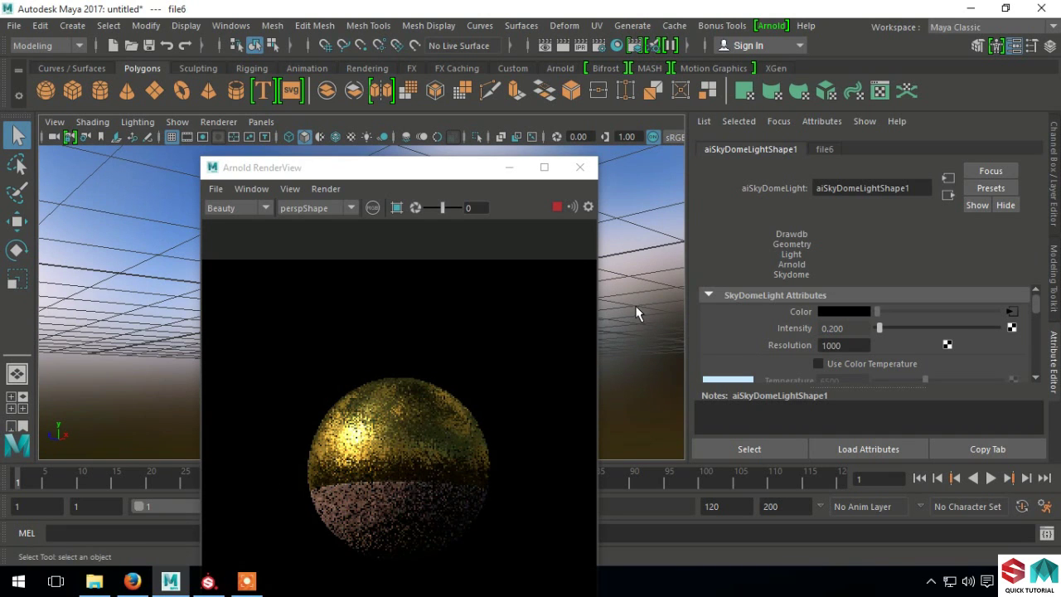
Zoom in on the render, compare the sphere in Substance Painter, then return to Maya
{"action": "scroll", "coordinate": [634, 315], "scroll_direction": "up", "scroll_amount": 3}
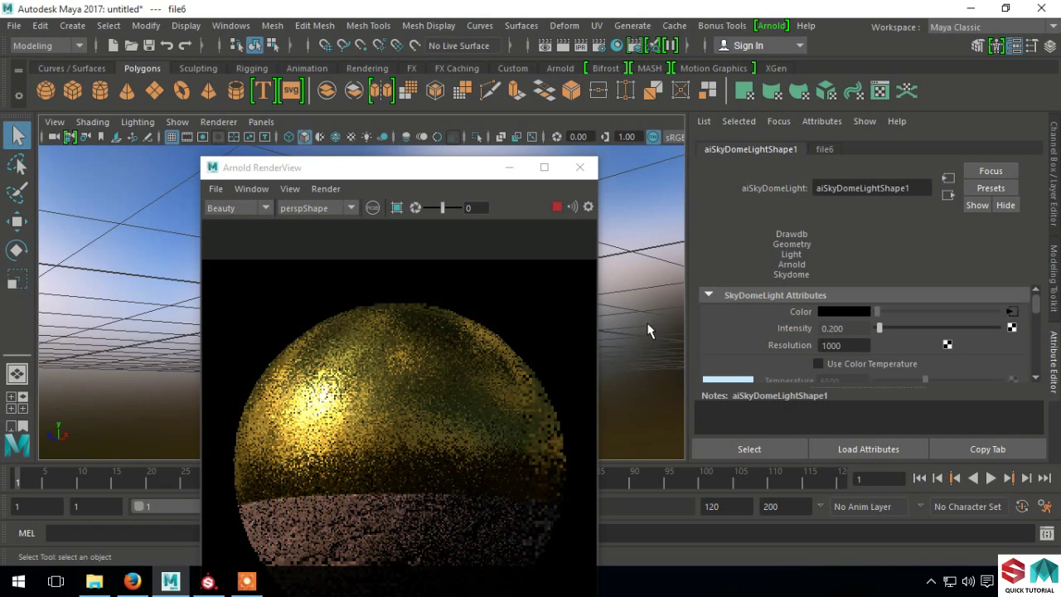
{"action": "scroll", "coordinate": [650, 327], "scroll_direction": "up", "scroll_amount": 1}
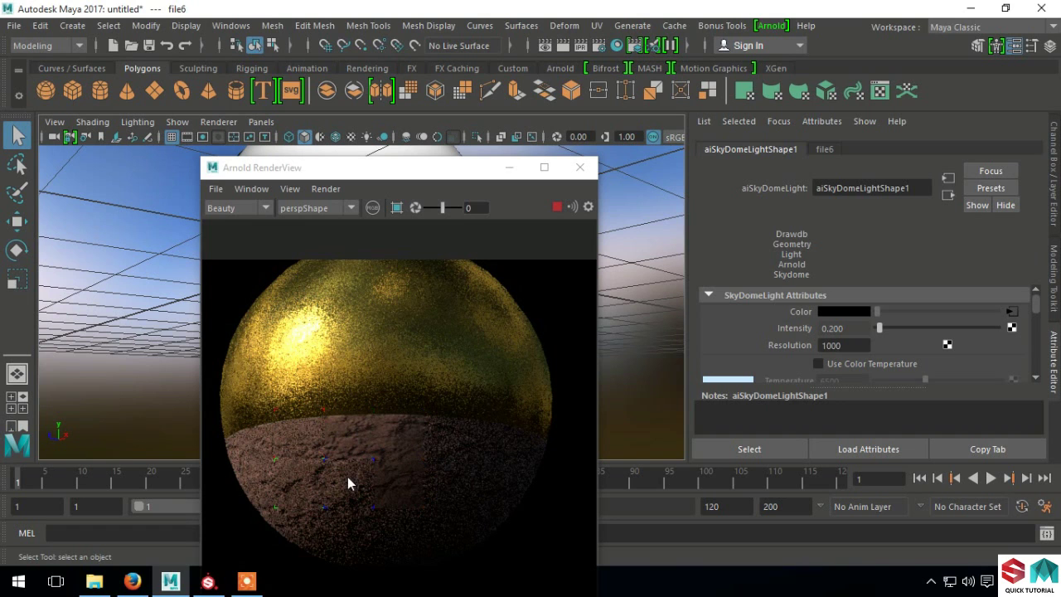
{"action": "left_click", "coordinate": [204, 585]}
{"action": "left_click_drag", "start_coordinate": [440, 320], "coordinate": [476, 333], "text": "alt"}
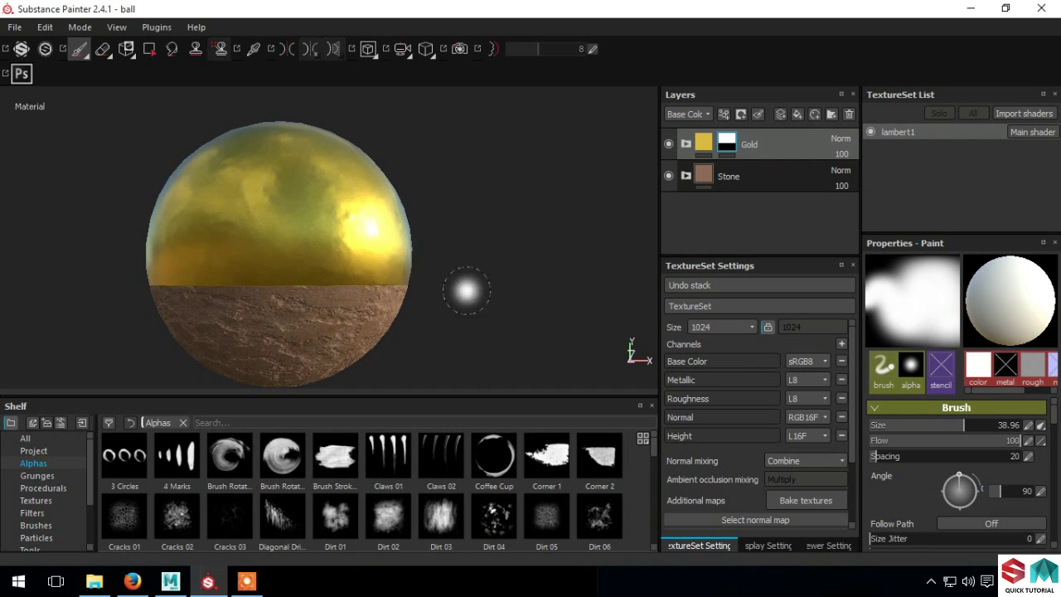
{"action": "left_click", "coordinate": [171, 581]}
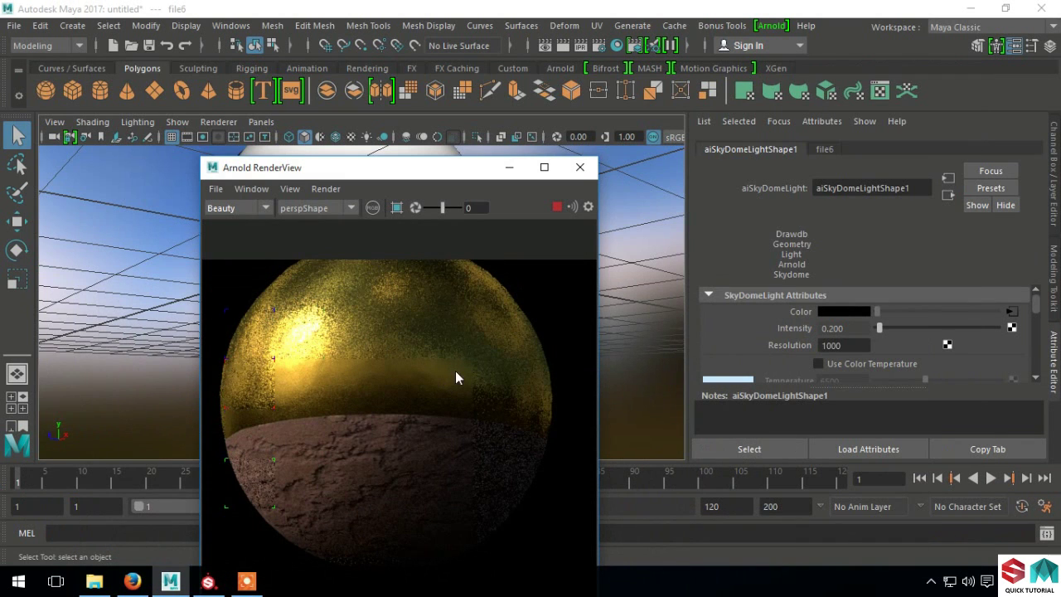
Browse file6's image to C:\Program Files\Allegorithmic\Substance Painter 2
{"action": "scroll", "coordinate": [643, 325], "scroll_direction": "down", "scroll_amount": 5}
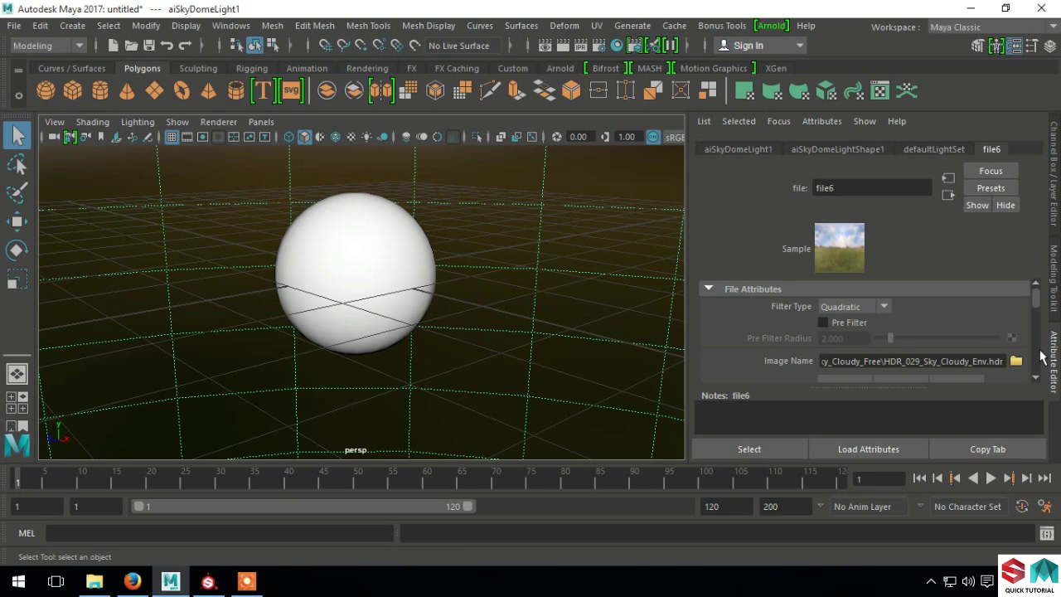
{"action": "left_click", "coordinate": [1015, 362]}
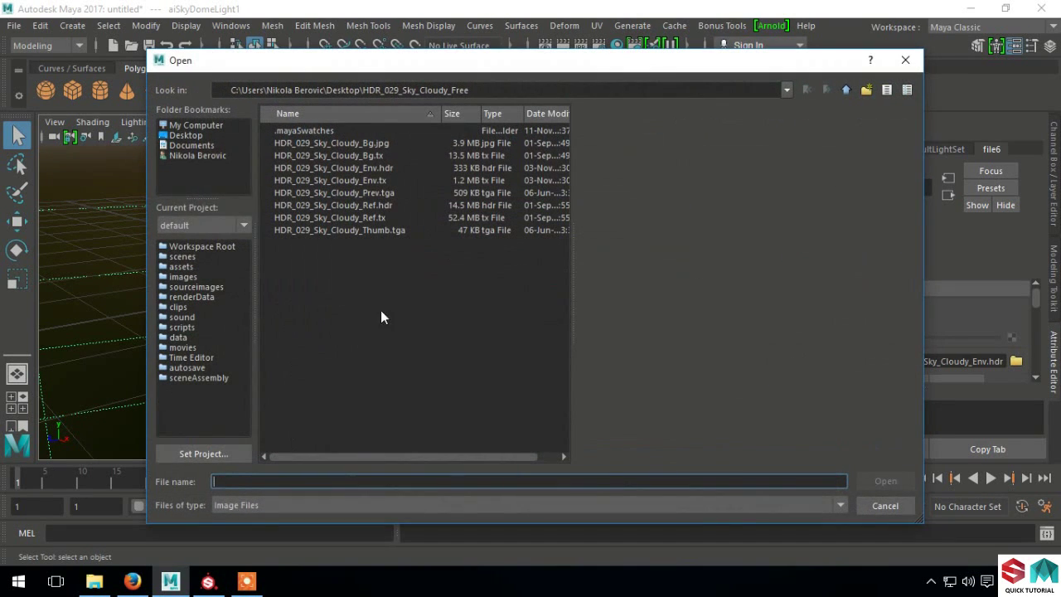
{"action": "left_click", "coordinate": [196, 126]}
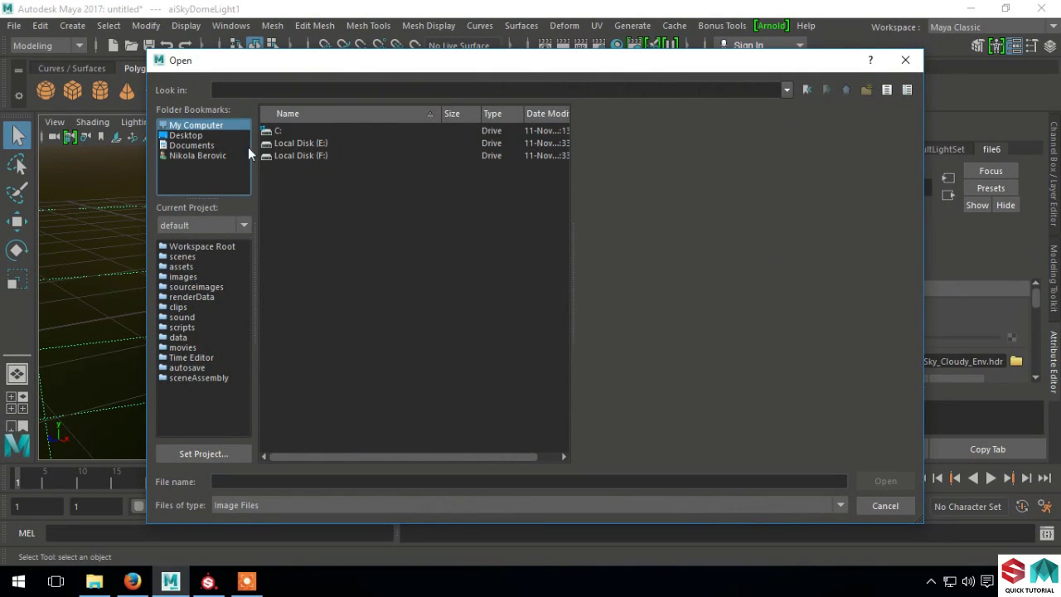
{"action": "double_click", "coordinate": [287, 133]}
{"action": "double_click", "coordinate": [300, 143]}
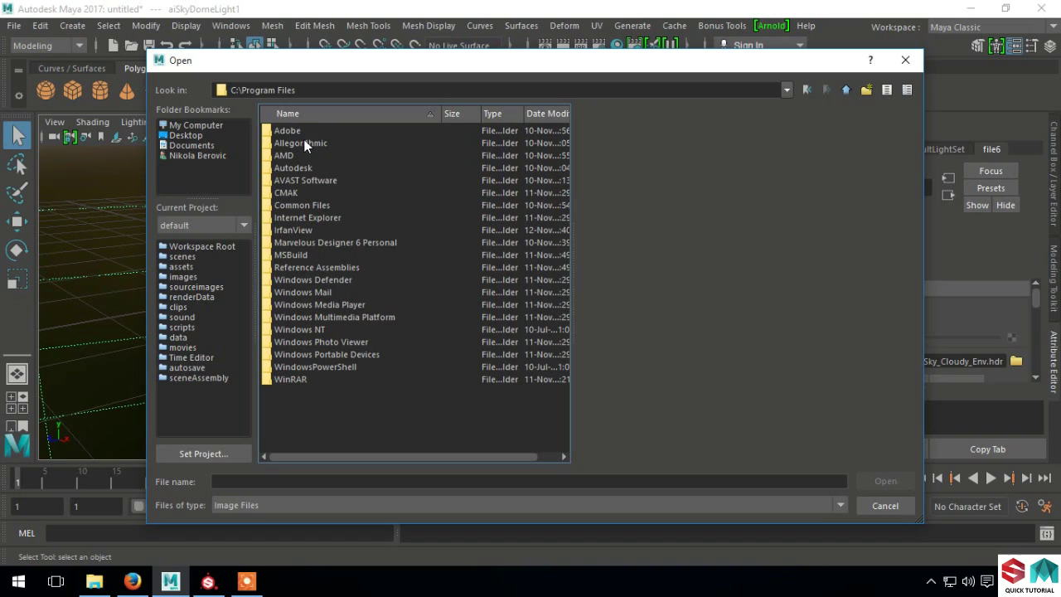
{"action": "double_click", "coordinate": [312, 144]}
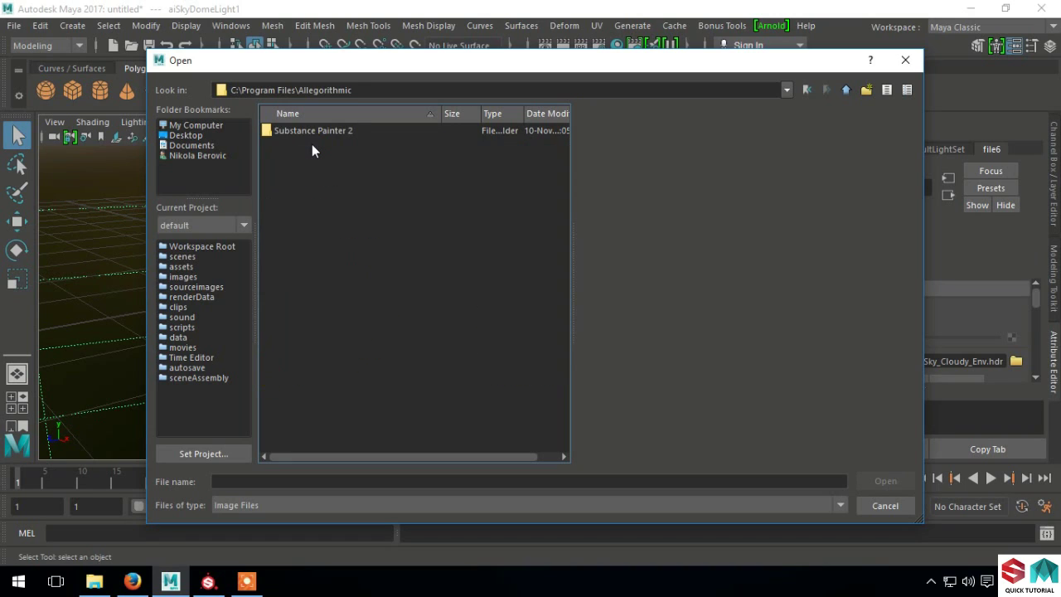
{"action": "double_click", "coordinate": [315, 134]}
Go into resources\shelf\allegorithmic\environments\Exterior and load bonifacio_street.exr
{"action": "left_click", "coordinate": [286, 170]}
{"action": "double_click", "coordinate": [286, 170]}
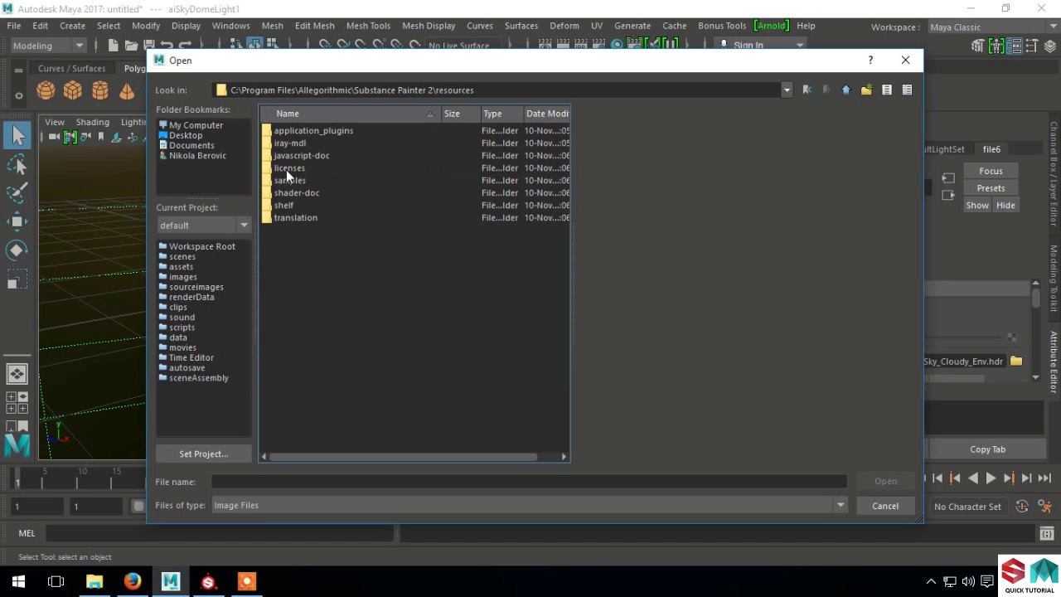
{"action": "double_click", "coordinate": [291, 203]}
{"action": "double_click", "coordinate": [316, 130]}
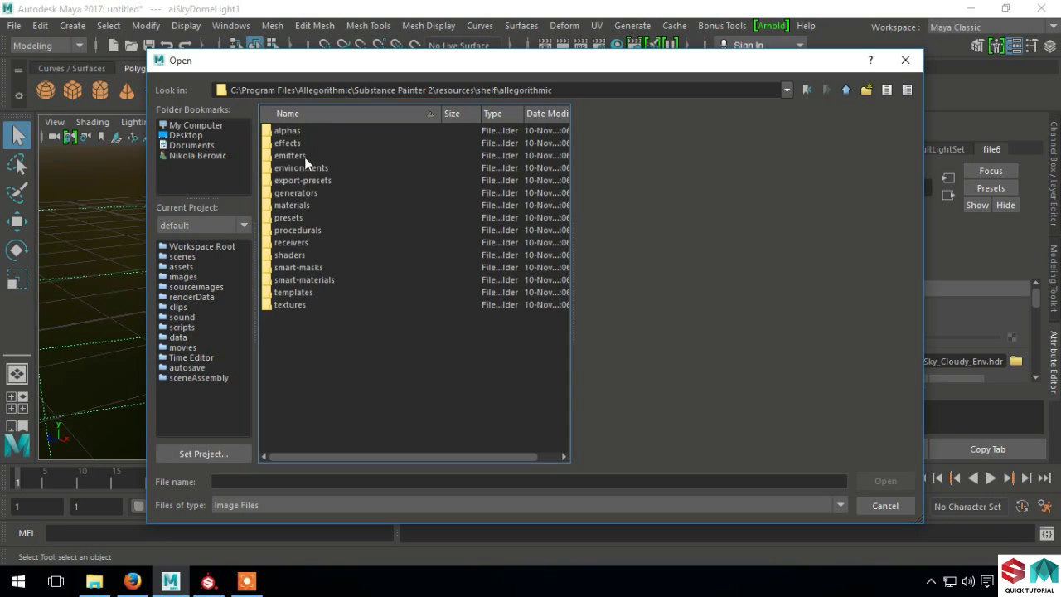
{"action": "double_click", "coordinate": [302, 165]}
{"action": "double_click", "coordinate": [303, 132]}
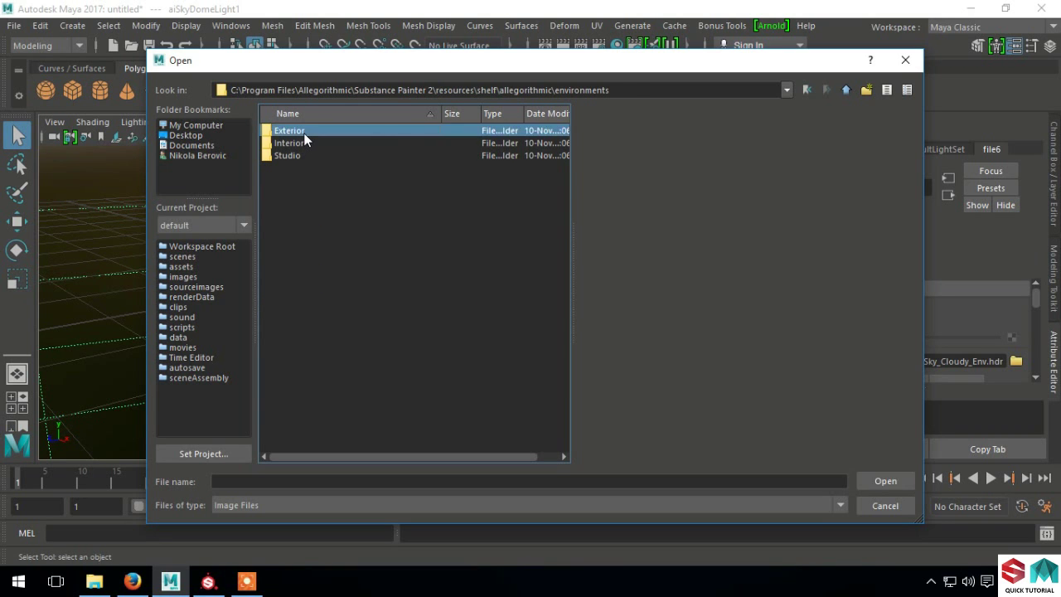
{"action": "double_click", "coordinate": [307, 155]}
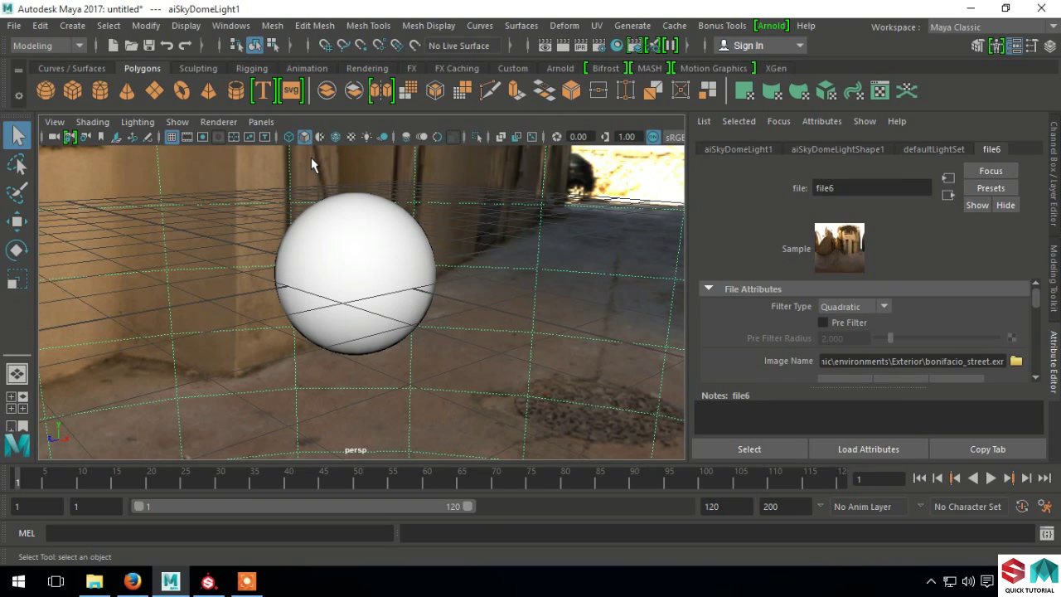
Render the sphere under the bonifacio_street environment in Arnold RenderView
{"action": "left_click", "coordinate": [771, 26]}
{"action": "left_click", "coordinate": [777, 53]}
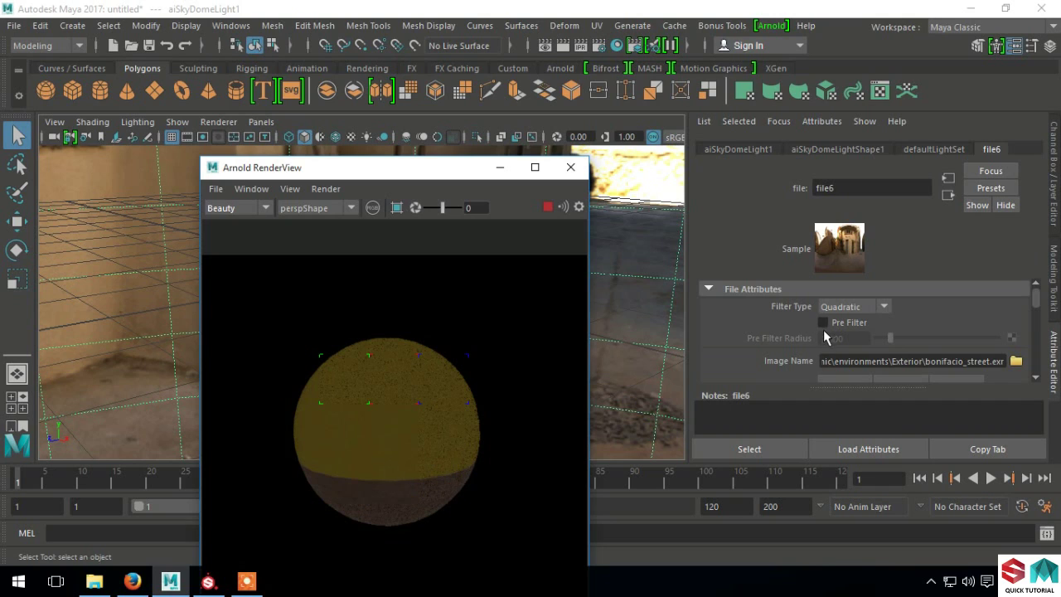
{"action": "scroll", "coordinate": [824, 328], "scroll_direction": "down", "scroll_amount": 2}
{"action": "scroll", "coordinate": [910, 338], "scroll_direction": "down", "scroll_amount": 2}
{"action": "scroll", "coordinate": [911, 339], "scroll_direction": "down", "scroll_amount": 2}
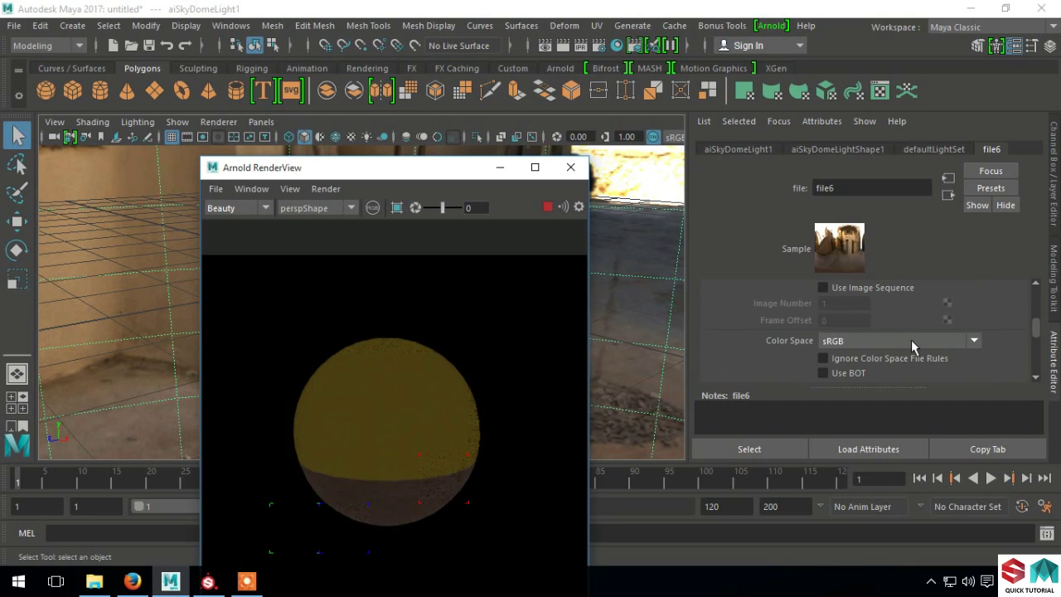
{"action": "scroll", "coordinate": [910, 339], "scroll_direction": "down", "scroll_amount": 1}
Review the skydome light's attributes, close the render and reopen file6's settings
{"action": "left_click", "coordinate": [957, 197]}
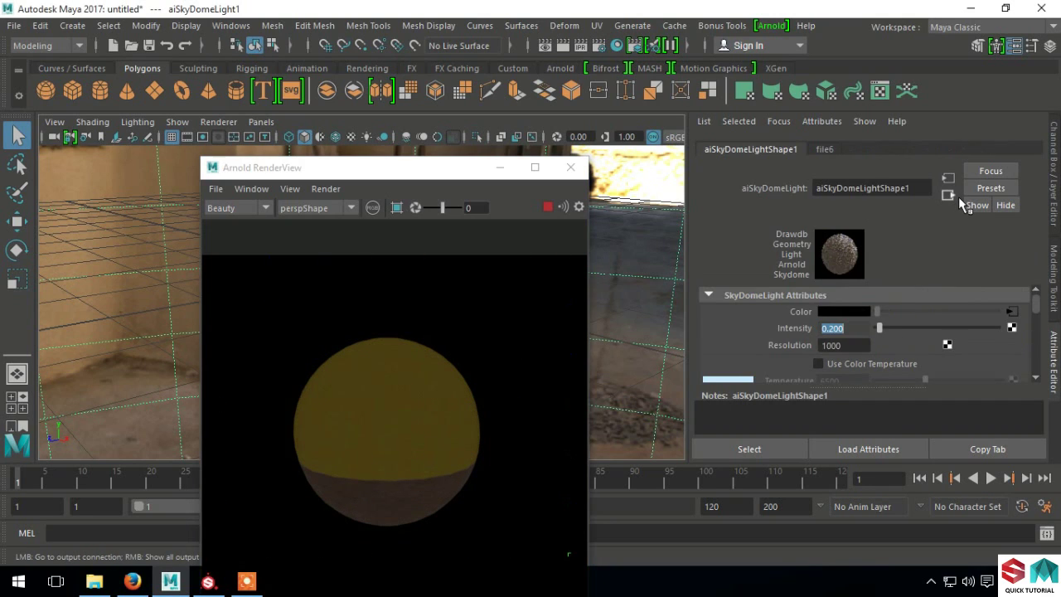
{"action": "scroll", "coordinate": [902, 326], "scroll_direction": "down", "scroll_amount": 2}
{"action": "scroll", "coordinate": [902, 326], "scroll_direction": "down", "scroll_amount": 2}
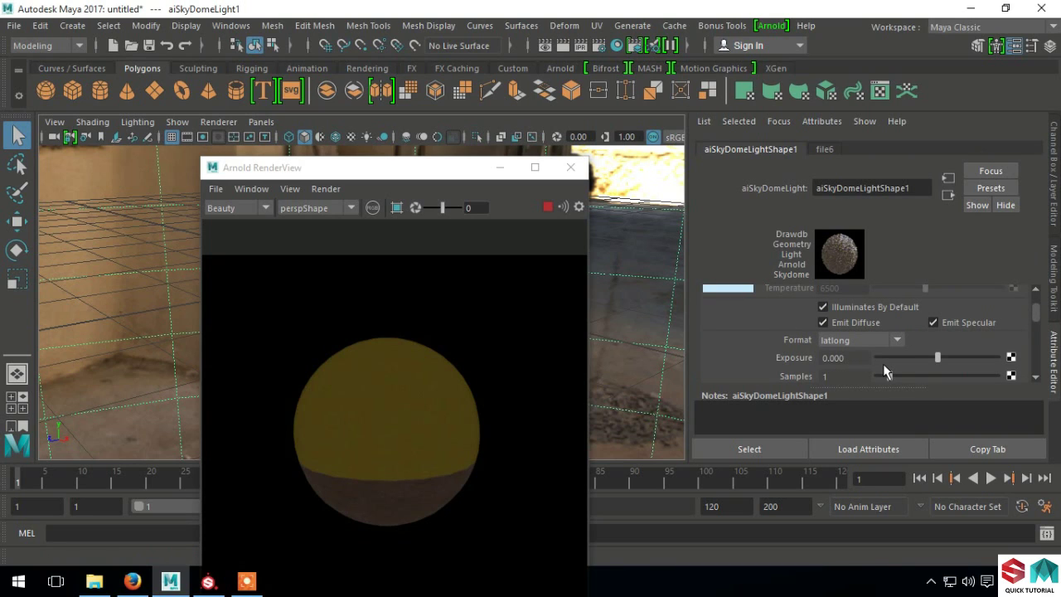
{"action": "scroll", "coordinate": [883, 369], "scroll_direction": "up", "scroll_amount": 1}
{"action": "scroll", "coordinate": [881, 367], "scroll_direction": "down", "scroll_amount": 1}
{"action": "scroll", "coordinate": [861, 352], "scroll_direction": "down", "scroll_amount": 1}
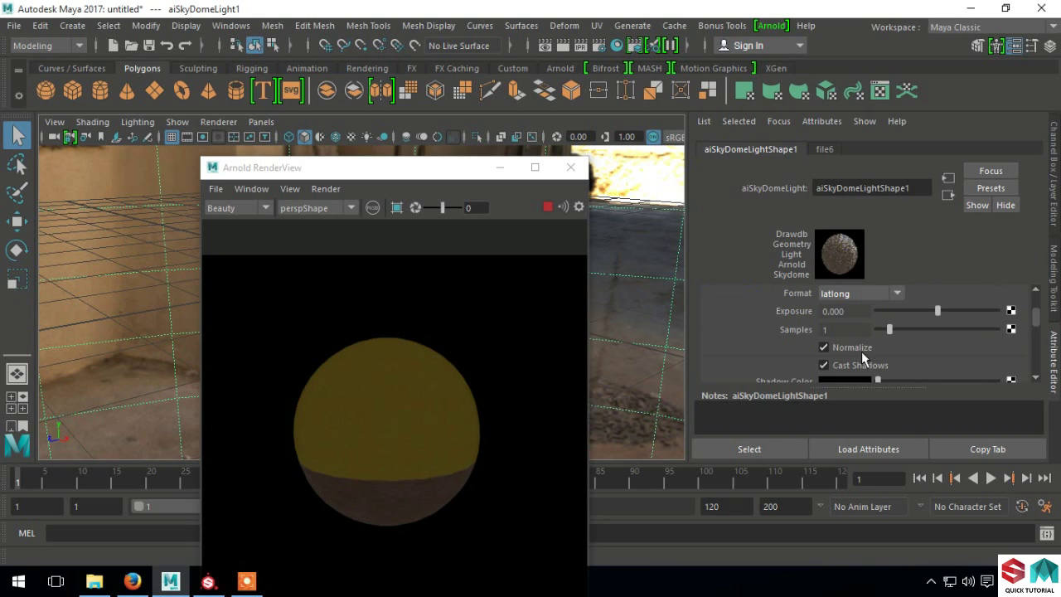
{"action": "scroll", "coordinate": [878, 361], "scroll_direction": "down", "scroll_amount": 1}
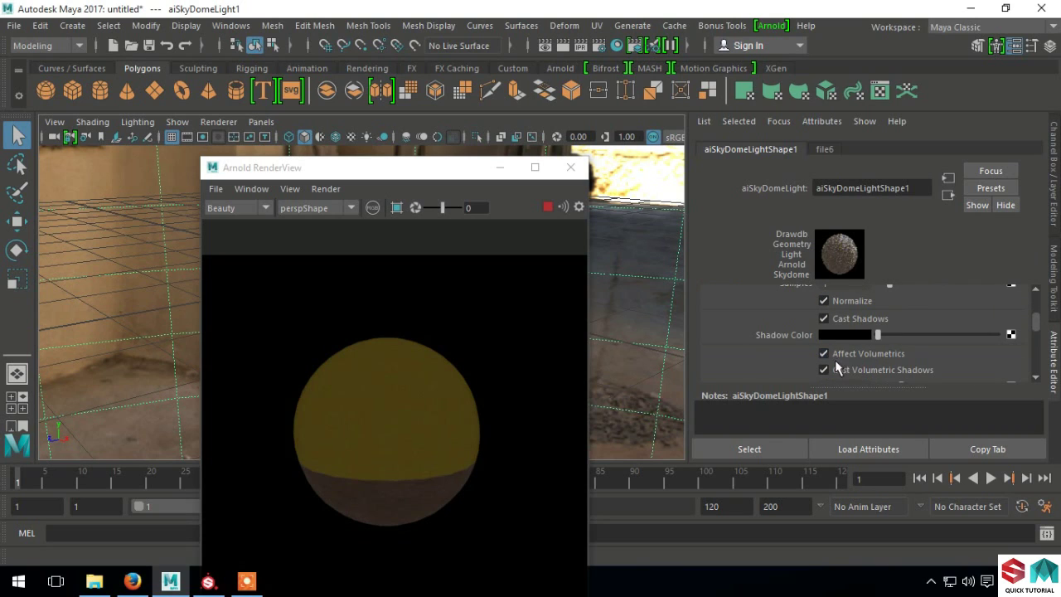
{"action": "scroll", "coordinate": [835, 359], "scroll_direction": "up", "scroll_amount": 3}
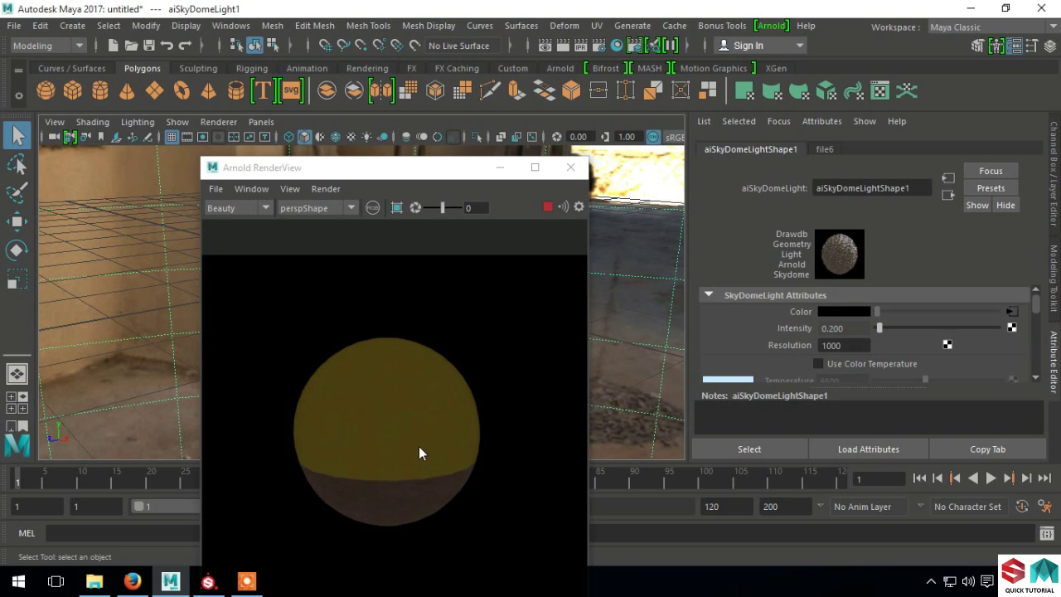
{"action": "left_click", "coordinate": [570, 167]}
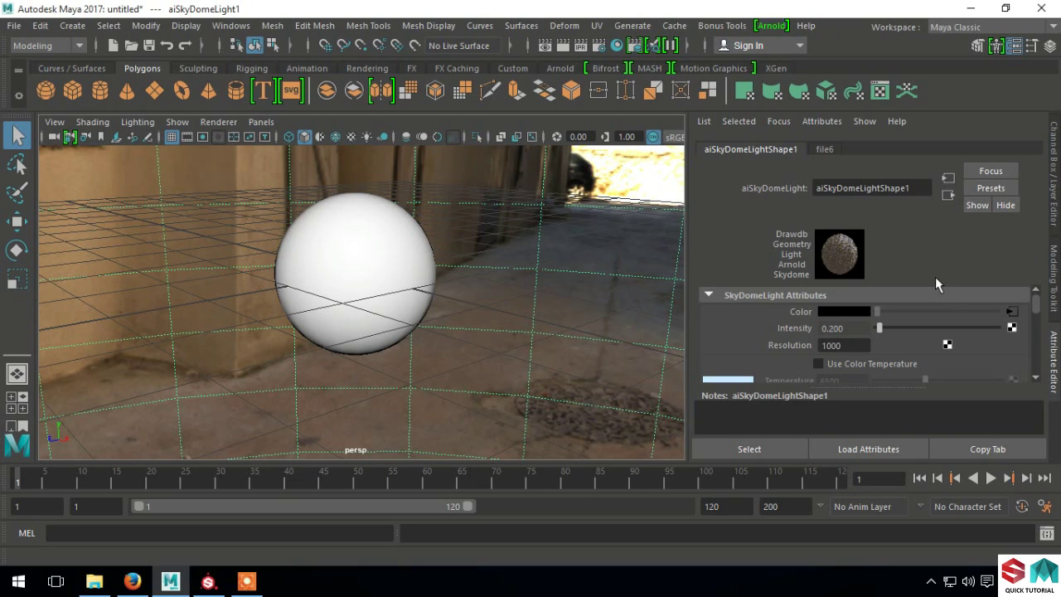
{"action": "left_click", "coordinate": [1011, 313]}
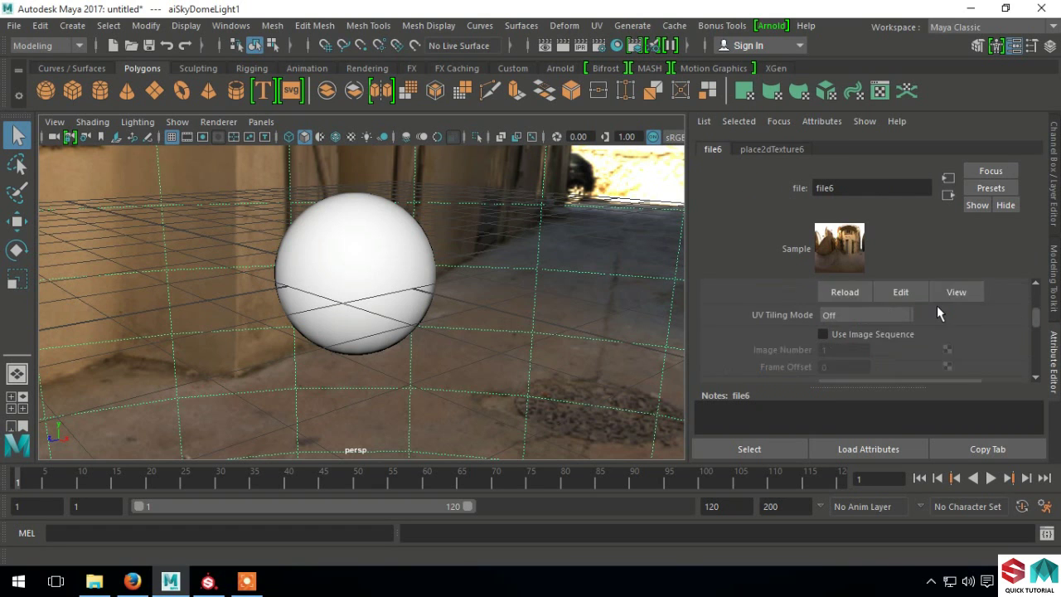
Load Desktop\HDR_029_Sky_Cloudy_Free\HDR_029_Sky_Cloudy_Env.hdr back into file6
{"action": "scroll", "coordinate": [936, 313], "scroll_direction": "down", "scroll_amount": 3}
{"action": "left_click", "coordinate": [1016, 361]}
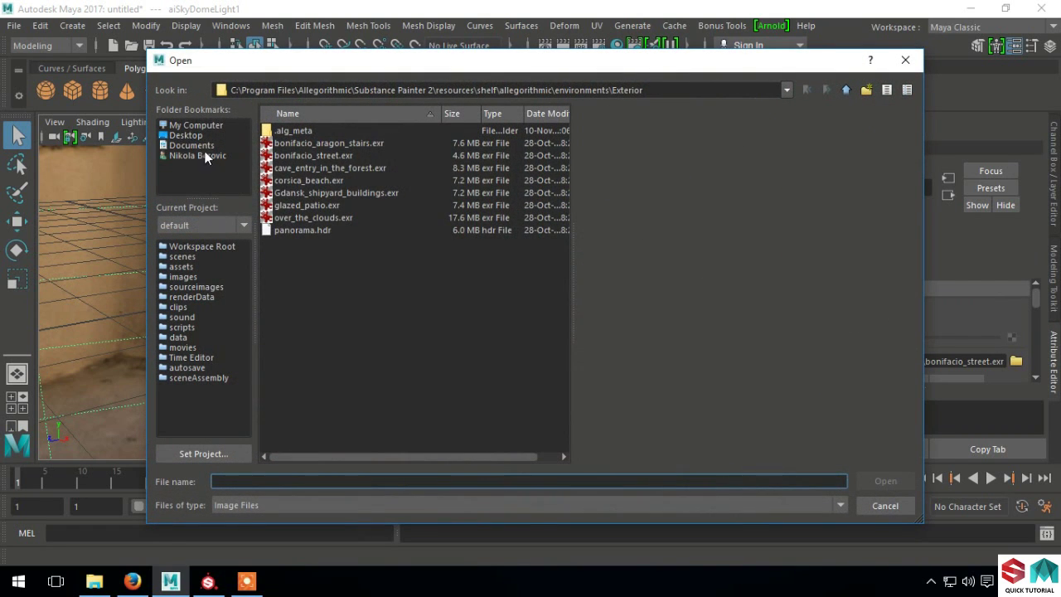
{"action": "left_click", "coordinate": [186, 135]}
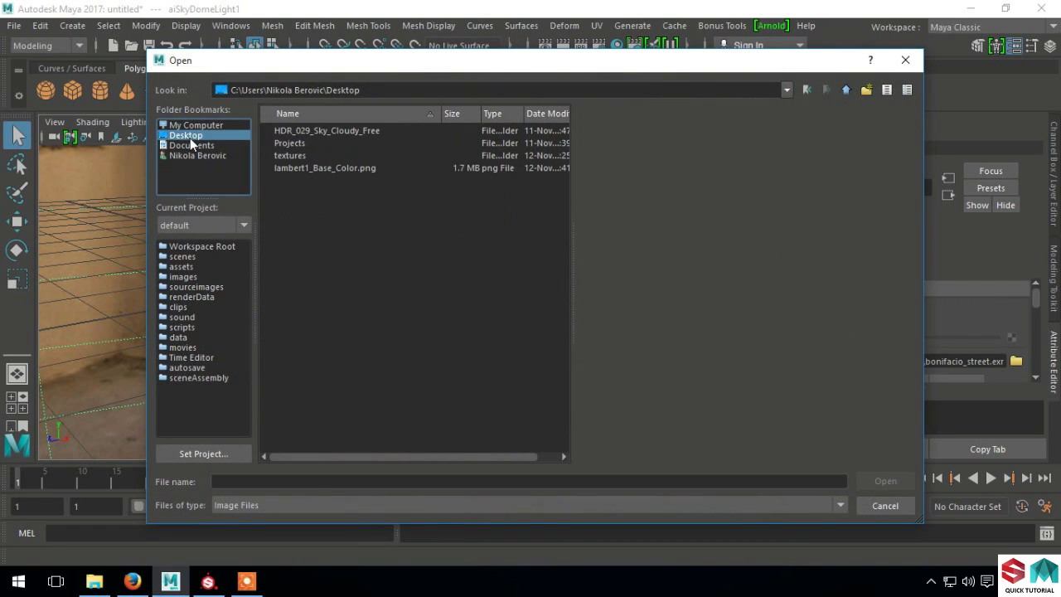
{"action": "left_click", "coordinate": [337, 130]}
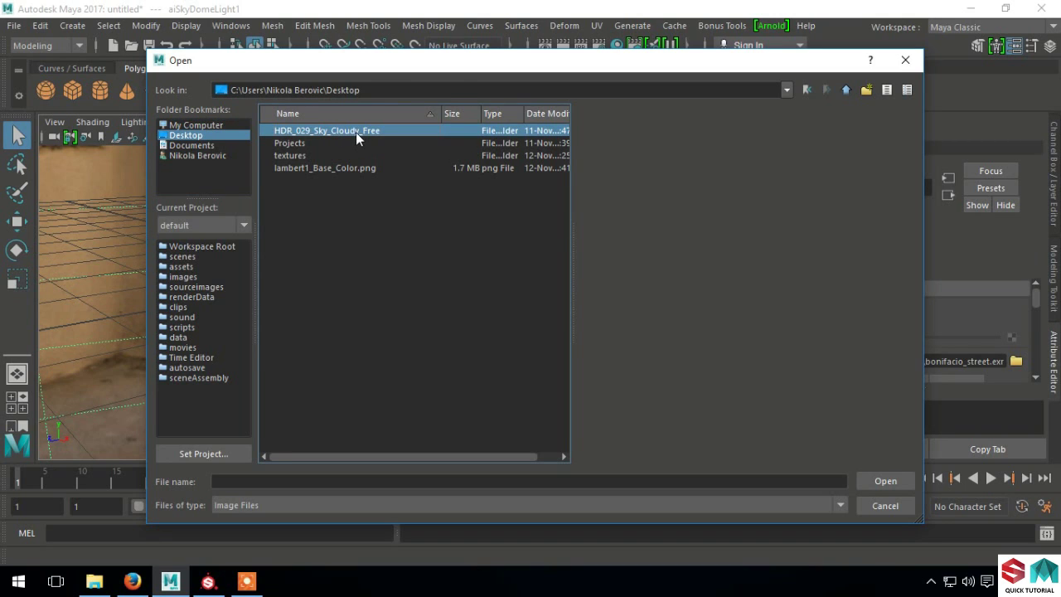
{"action": "double_click", "coordinate": [356, 132]}
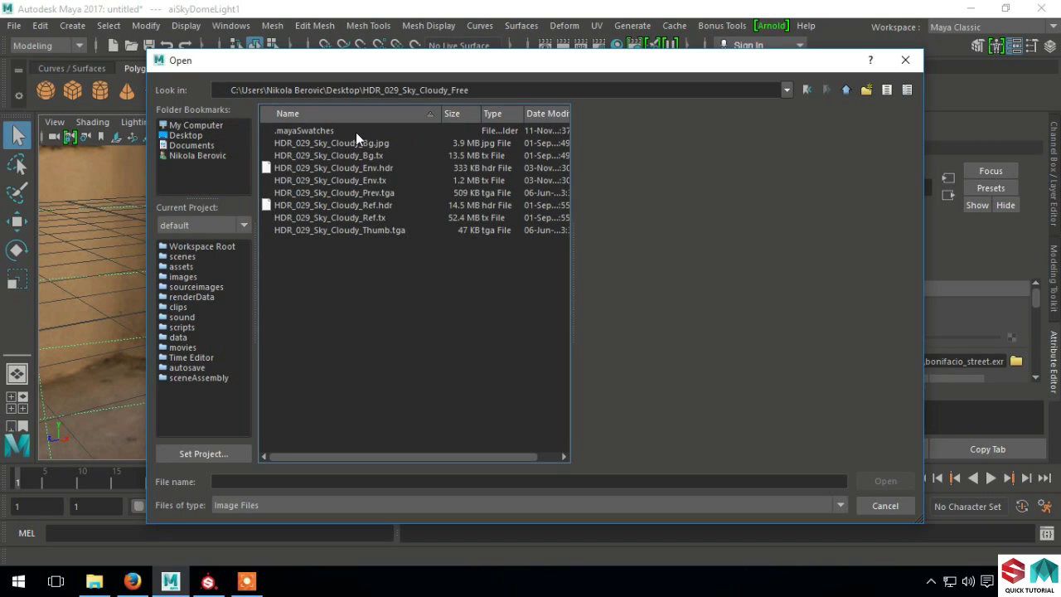
{"action": "double_click", "coordinate": [385, 167]}
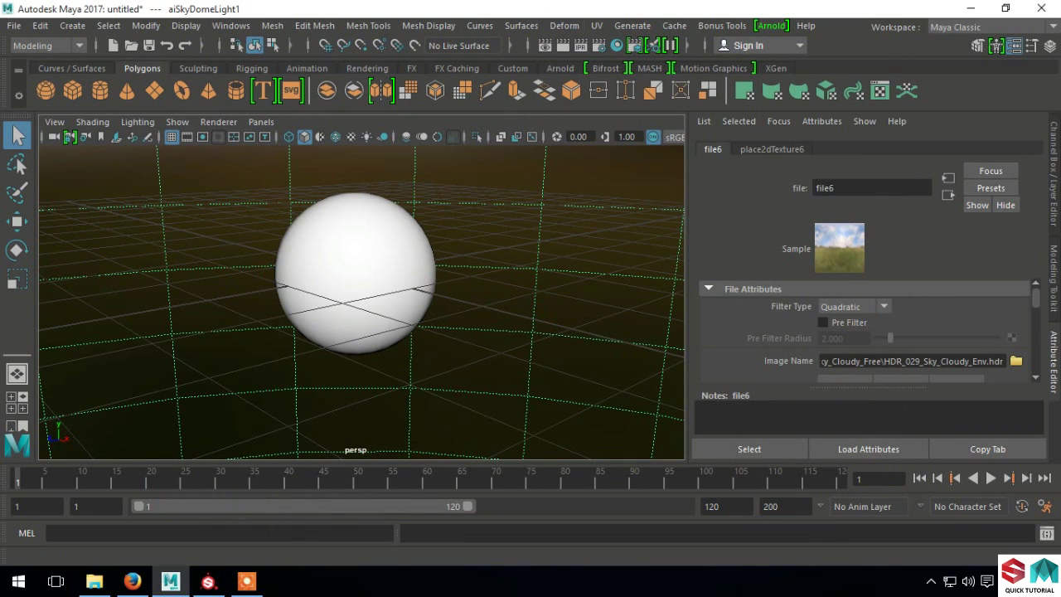
Render the sphere in Arnold RenderView and orbit to view the cloudy sky
{"action": "left_click", "coordinate": [771, 26]}
{"action": "left_click", "coordinate": [780, 52]}
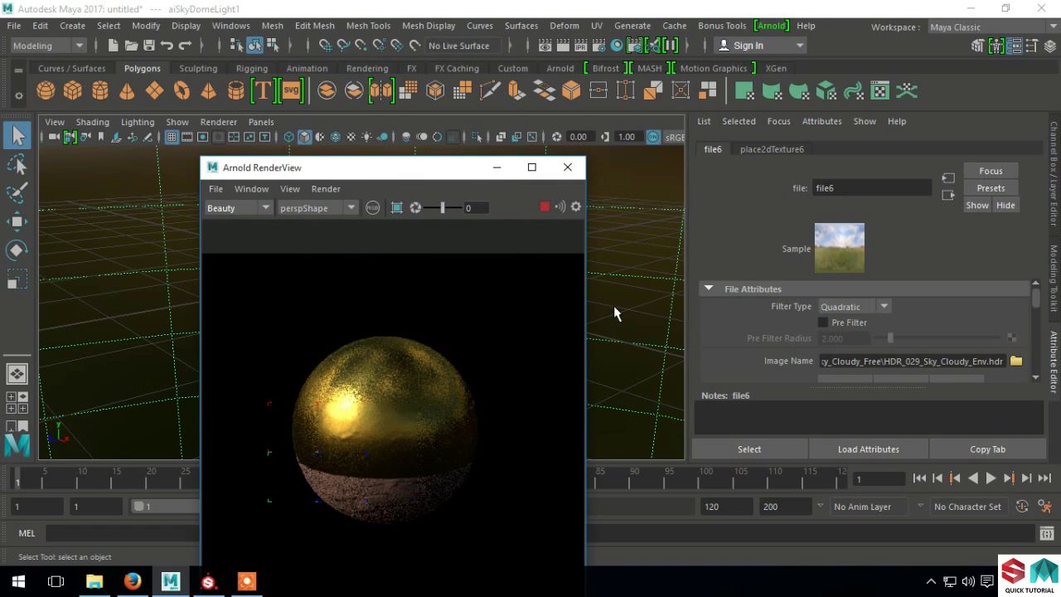
{"action": "left_click_drag", "start_coordinate": [627, 308], "coordinate": [623, 284], "text": "alt"}
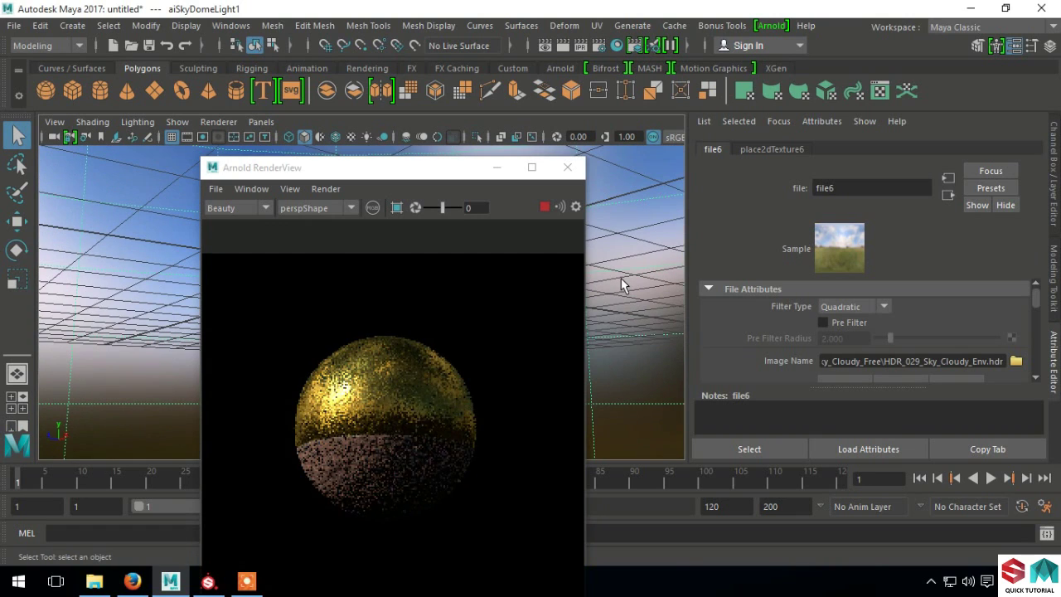